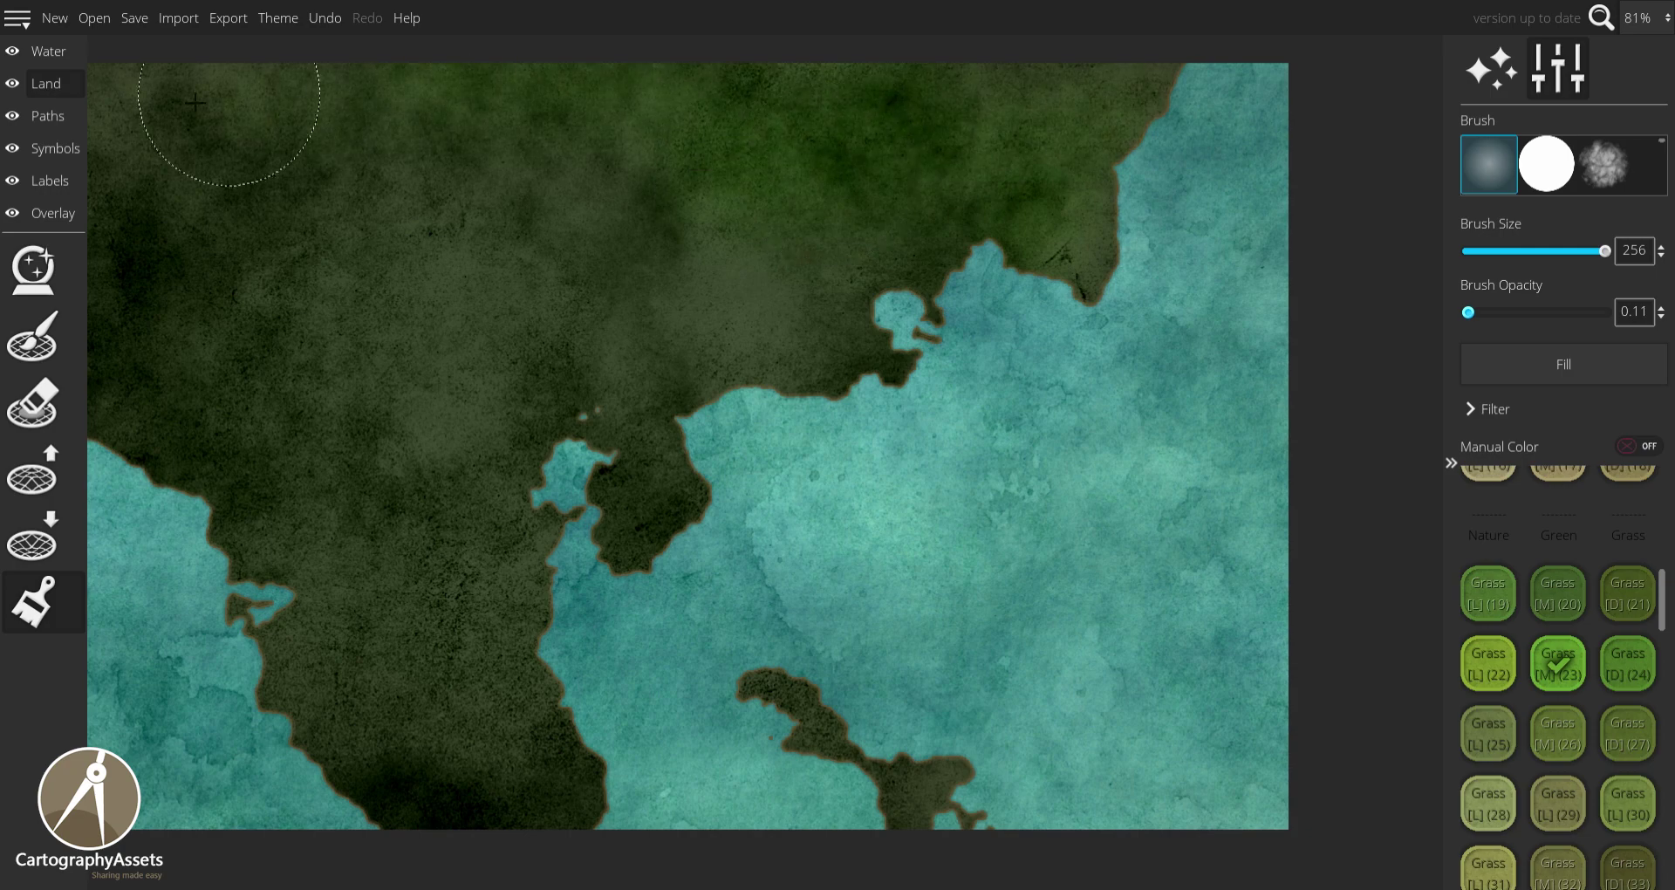
Paint the dark mainland with Grass [M] (23), Grass [L] (22) and Grass [D] (24), using the soft brush at size 256 and 0.11 opacity.
drag(418, 364, 723, 413)
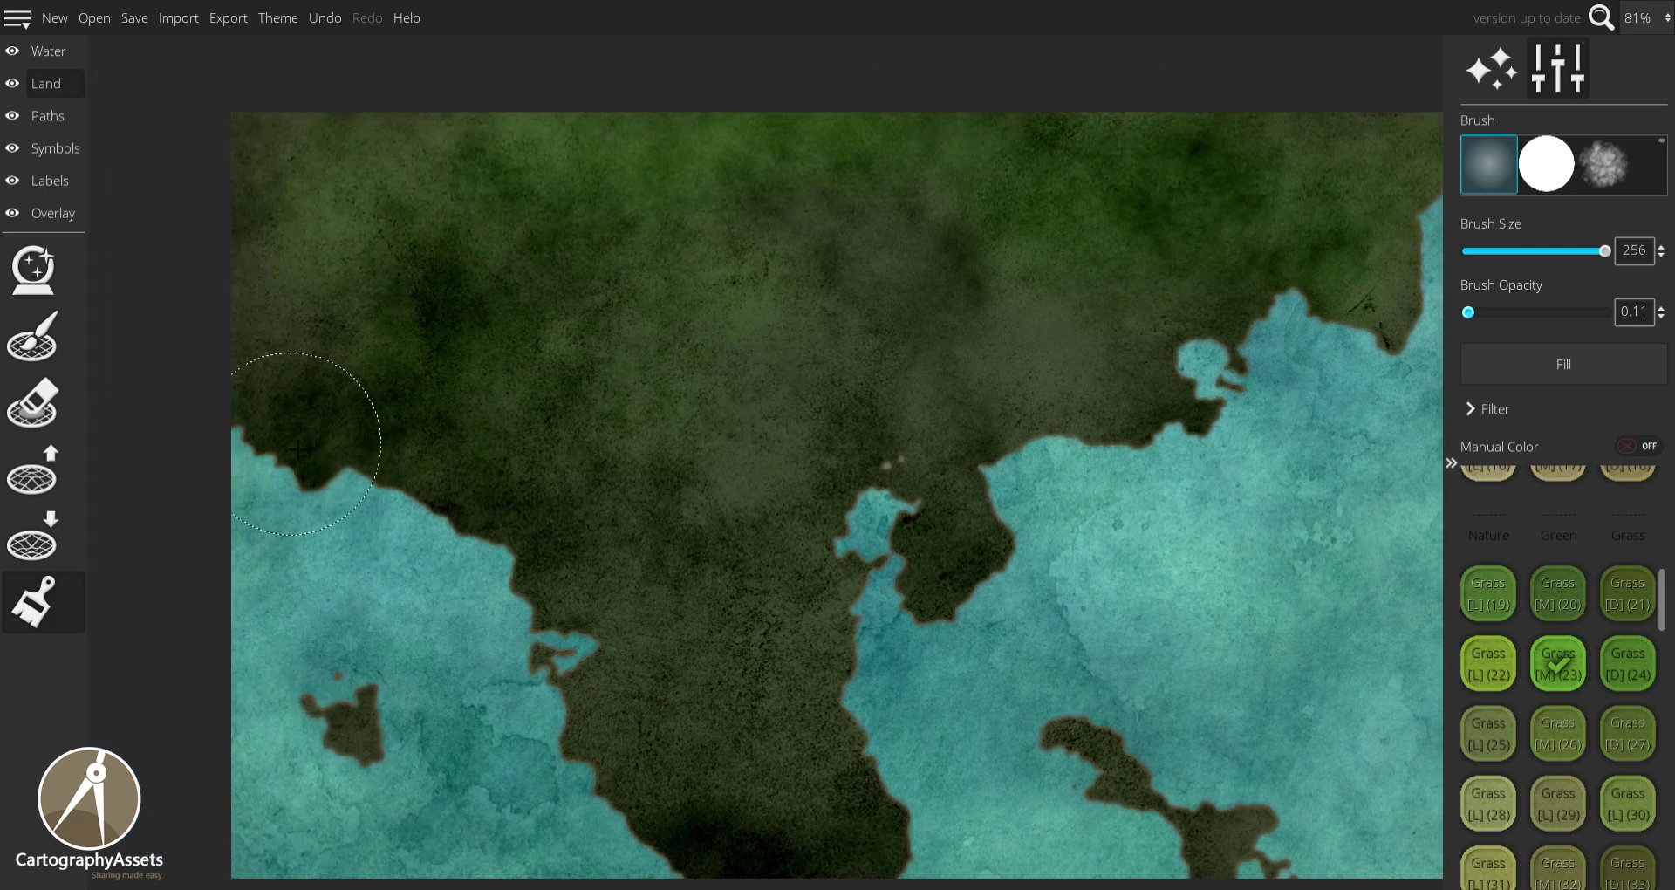
drag(299, 433, 191, 193)
drag(629, 384, 511, 325)
scroll(539, 344, down, 1)
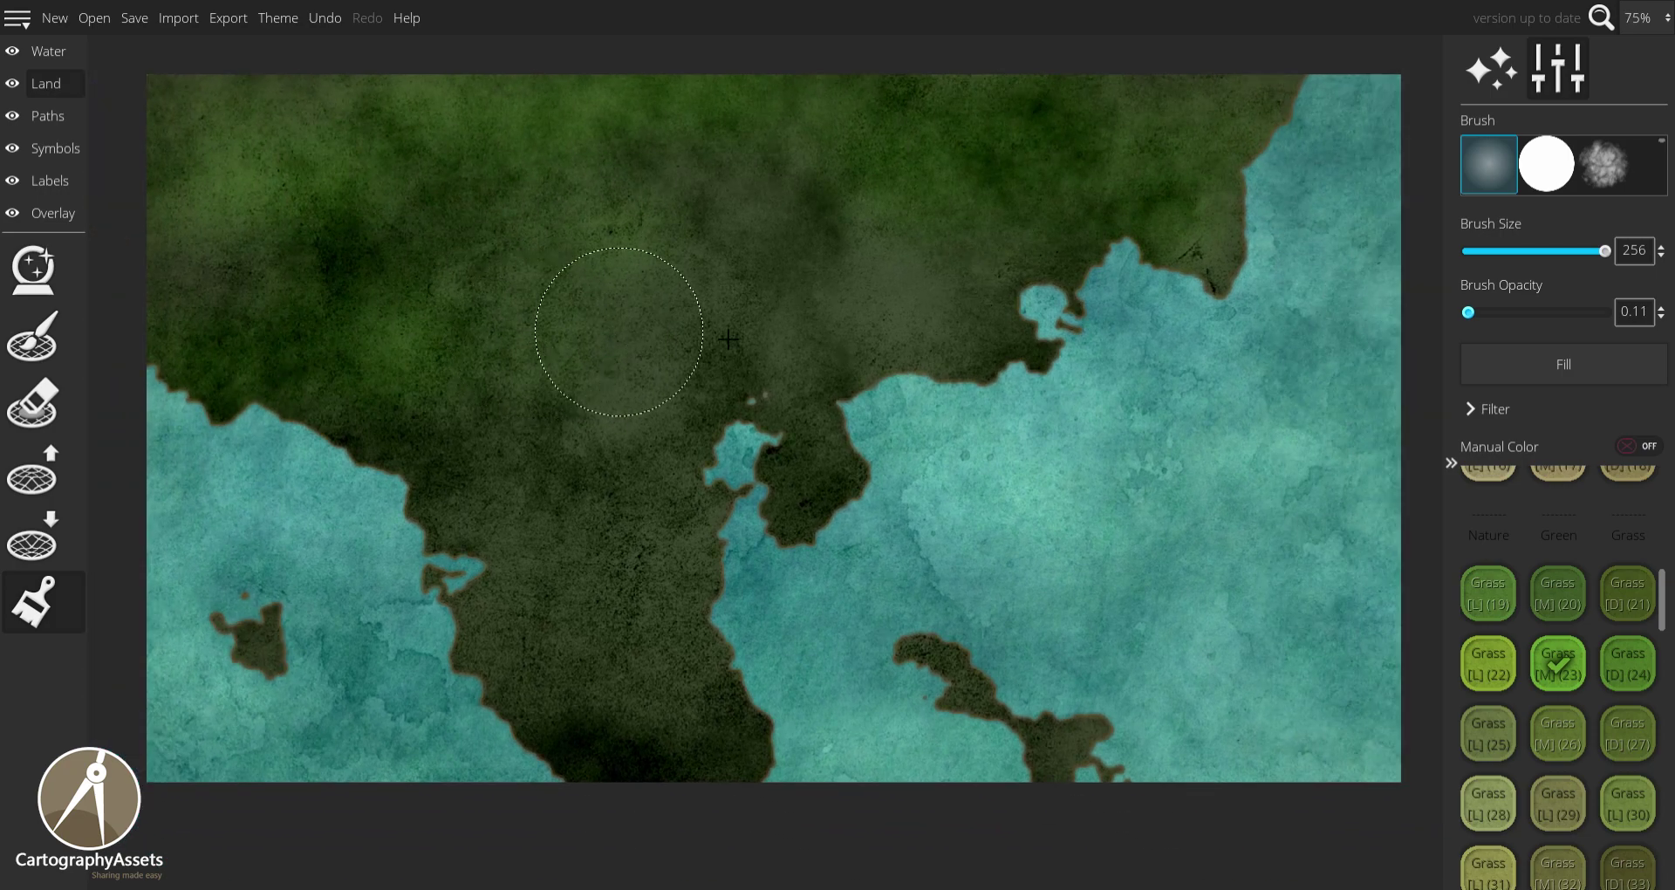
mouse_move(650, 393)
mouse_down()
mouse_move(871, 328)
mouse_move(1271, 135)
mouse_move(452, 214)
mouse_move(329, 553)
mouse_move(1286, 837)
mouse_move(1003, 715)
mouse_move(942, 403)
mouse_move(280, 131)
mouse_move(733, 287)
mouse_move(611, 480)
mouse_move(1239, 100)
mouse_up()
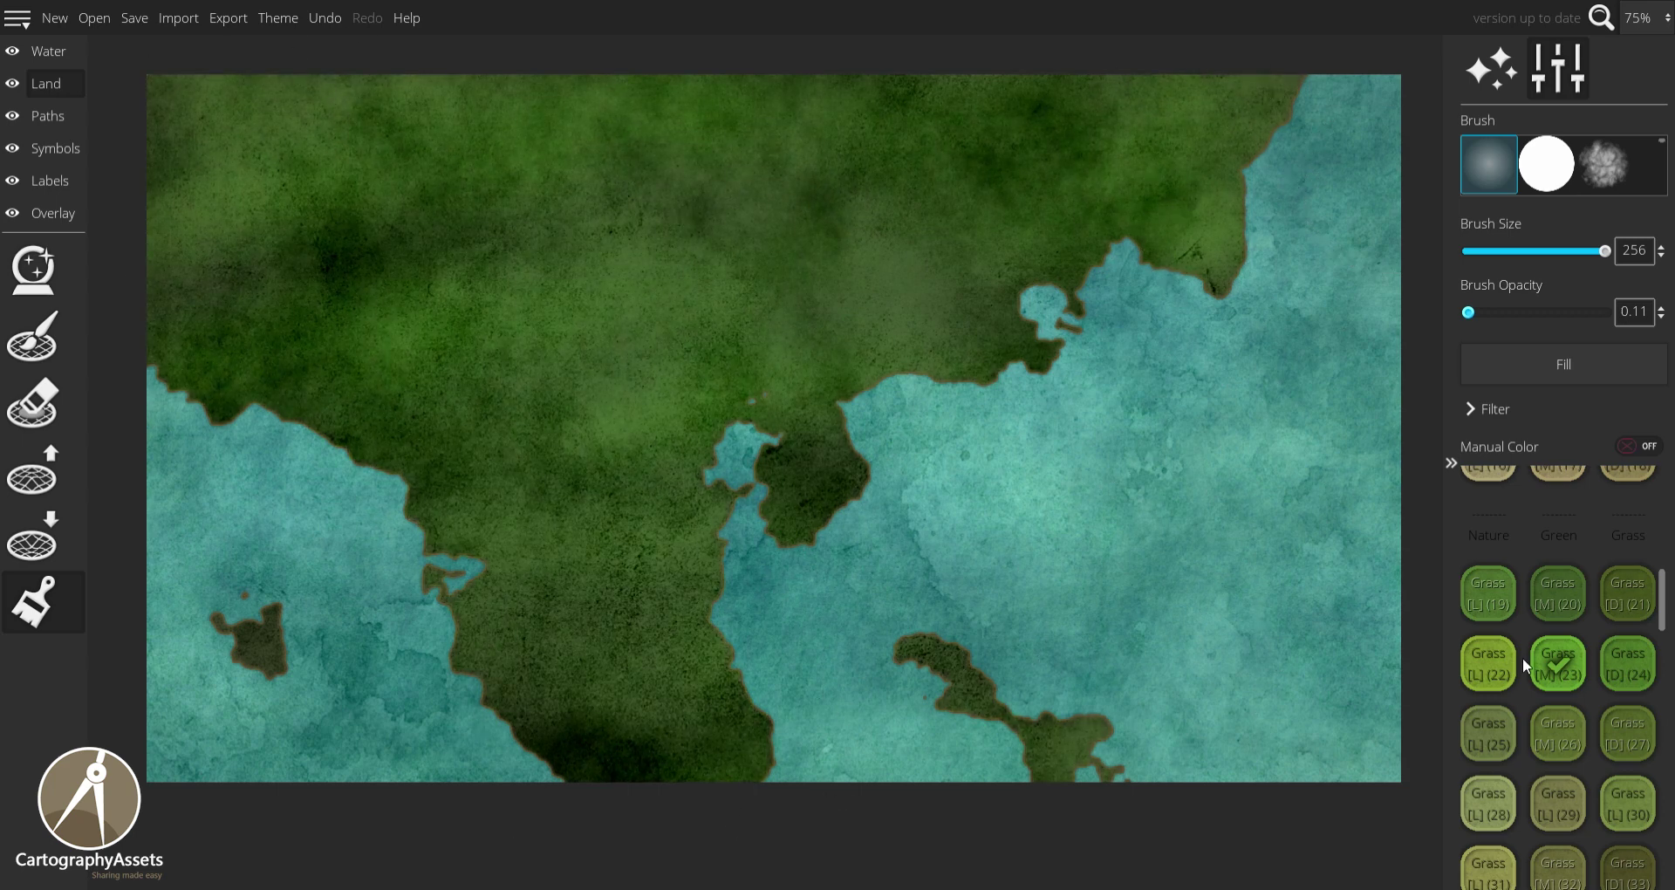
mouse_move(829, 358)
mouse_down()
mouse_move(353, 109)
mouse_move(448, 110)
mouse_move(299, 277)
mouse_move(363, 369)
mouse_move(521, 398)
mouse_move(462, 568)
mouse_move(481, 691)
mouse_move(785, 770)
mouse_move(592, 406)
mouse_move(914, 266)
mouse_move(882, 125)
mouse_up()
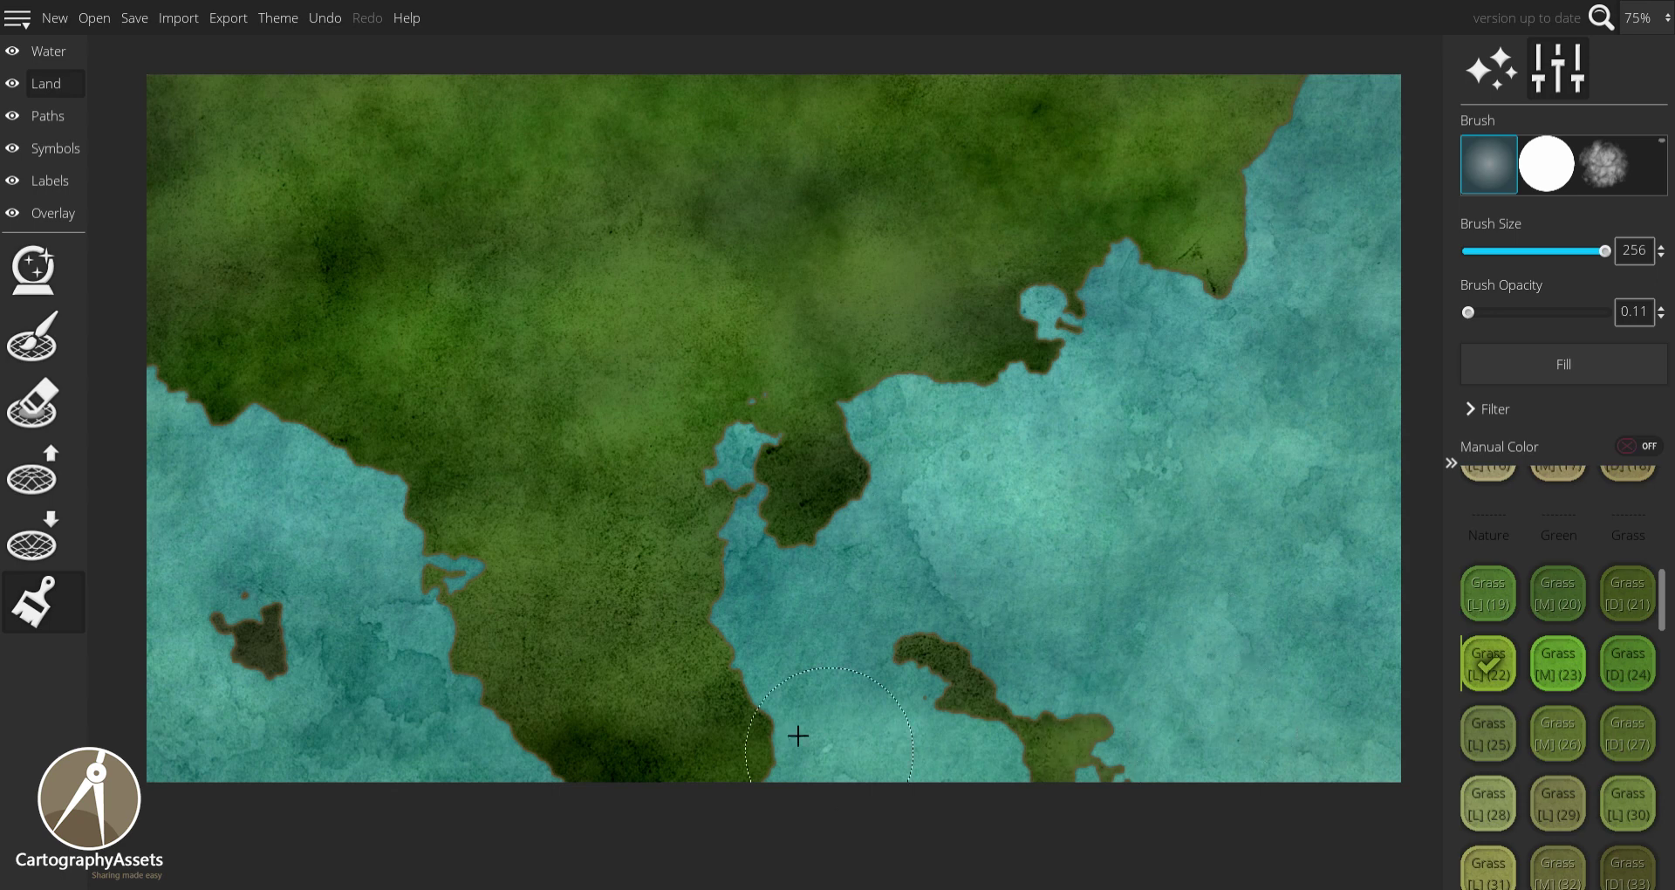
click(1628, 670)
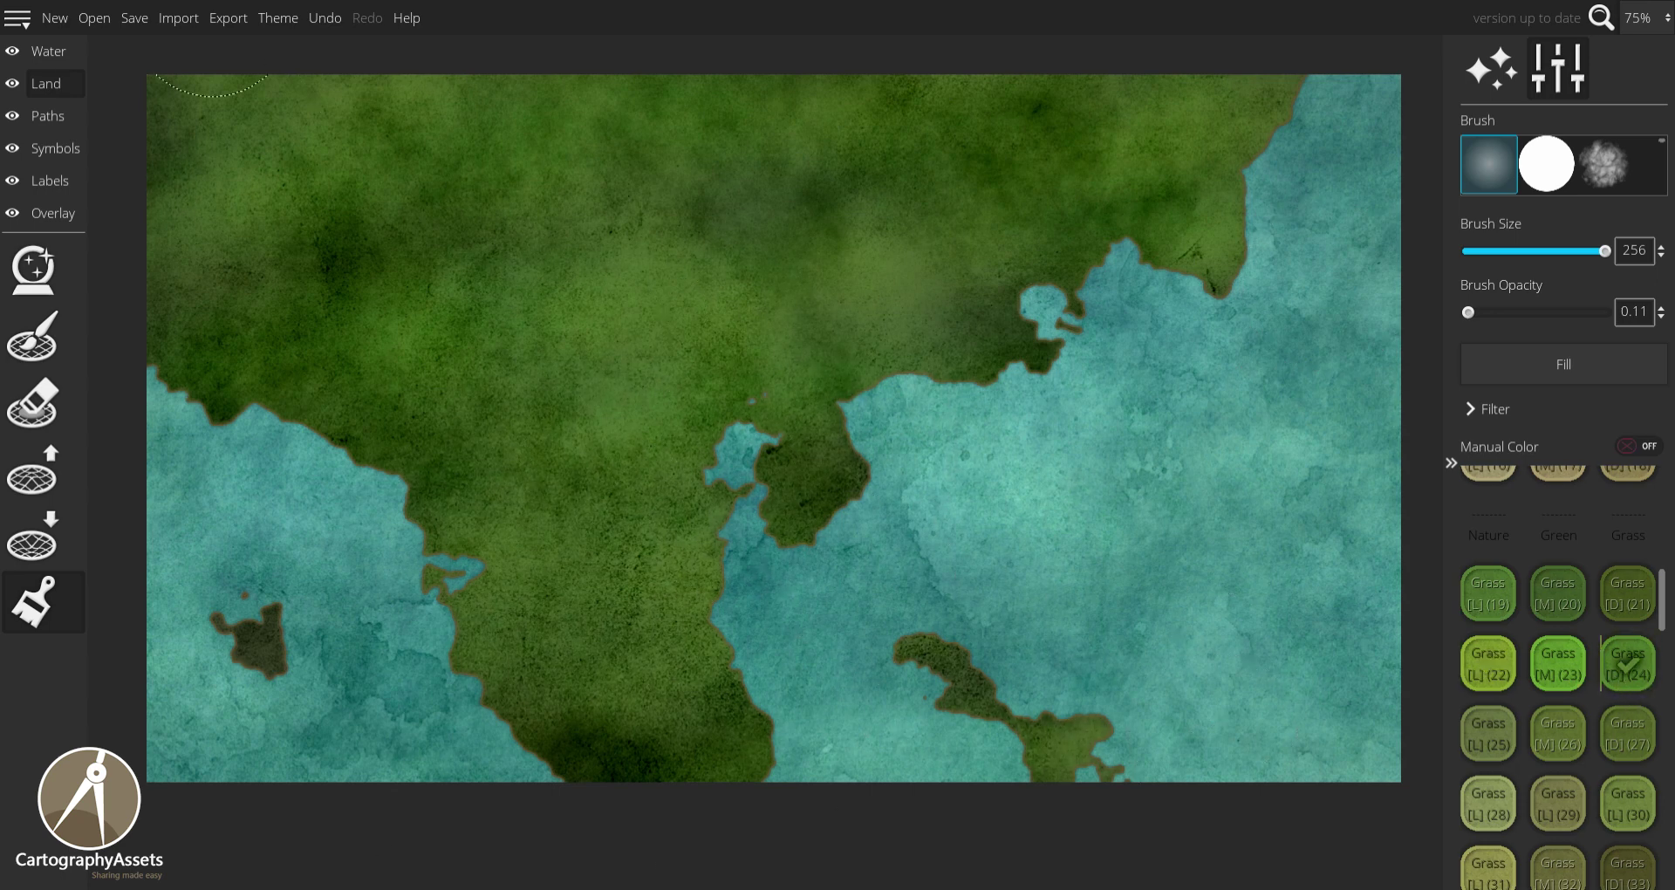
Lighten the mainland coasts with Grass [L] (25) and Grass [L] (28), raising the brush opacity to 0.27.
scroll(1610, 656, down, 4)
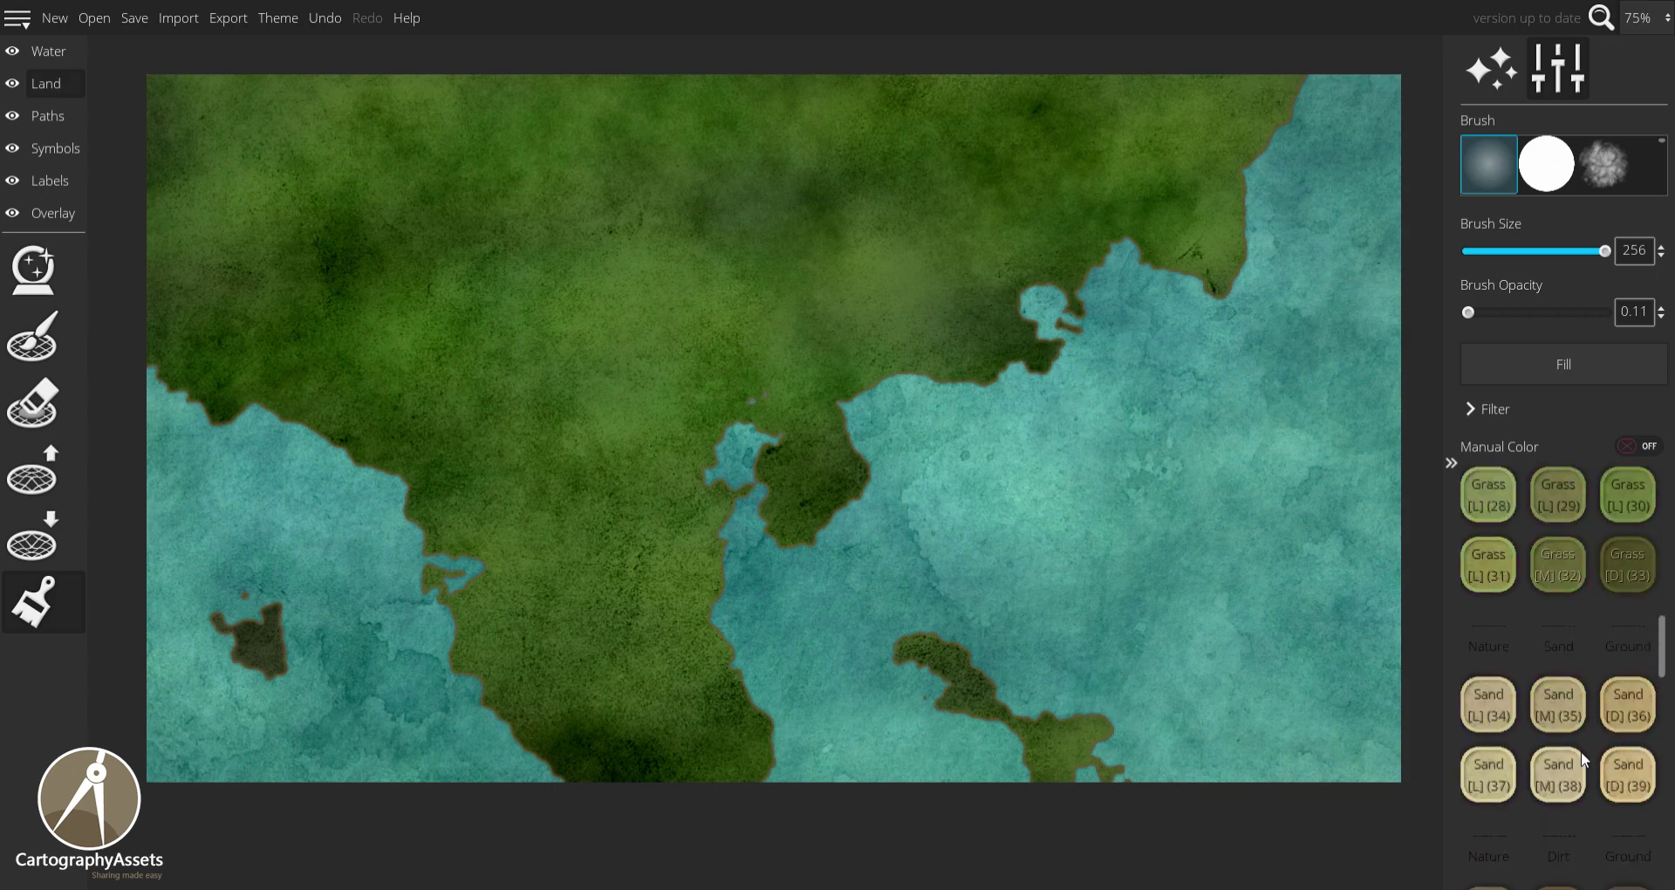
scroll(1547, 635, up, 3)
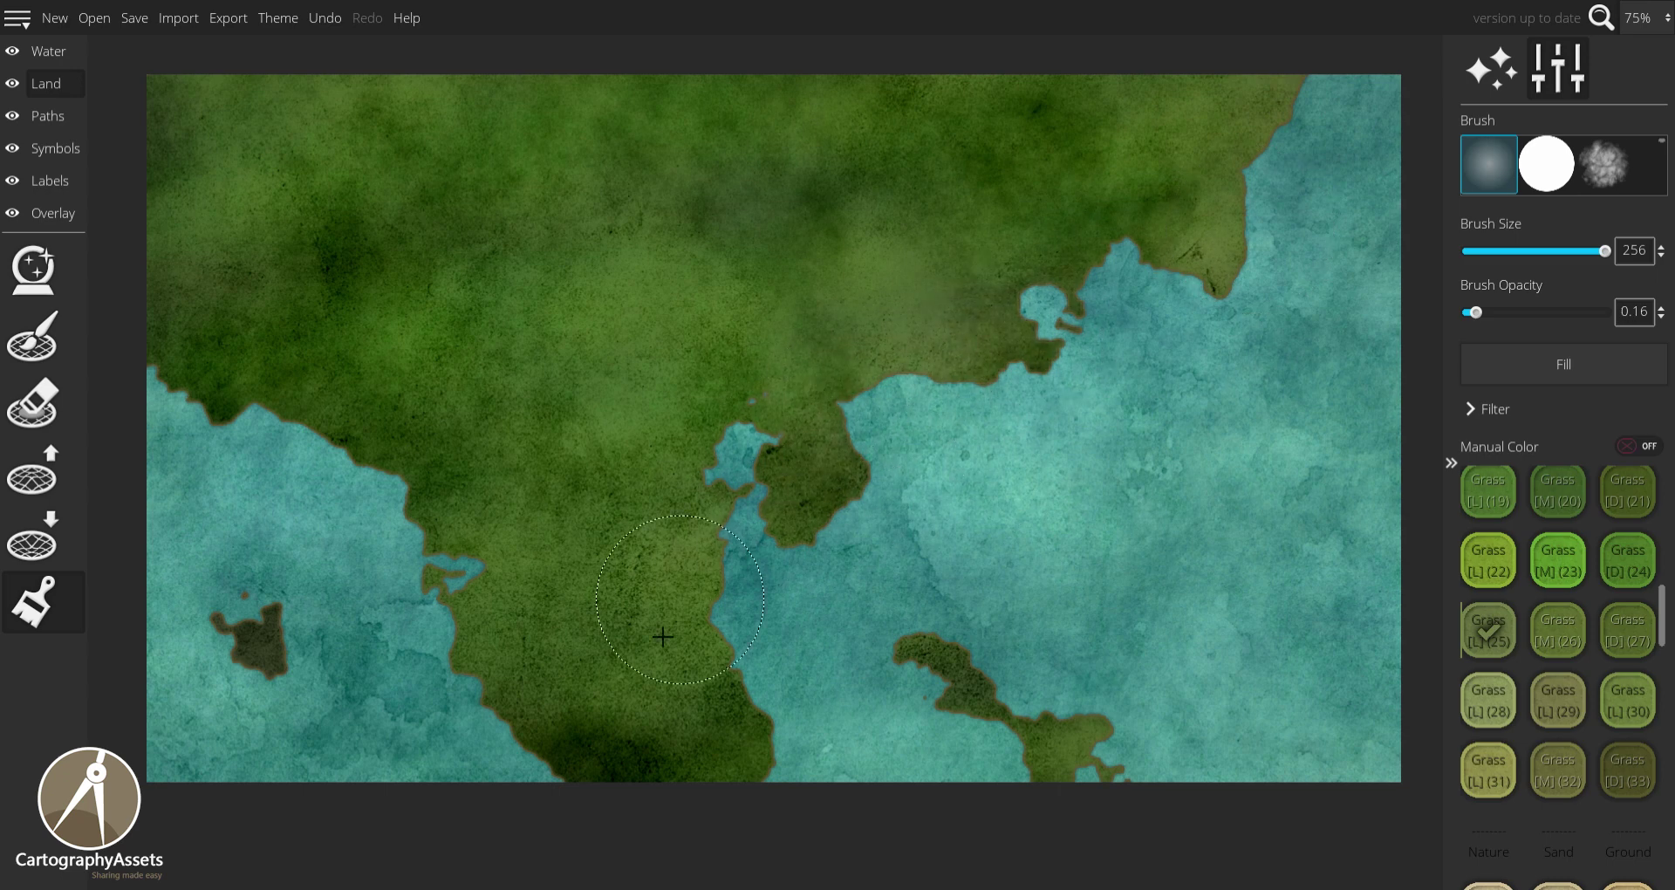
click(1509, 314)
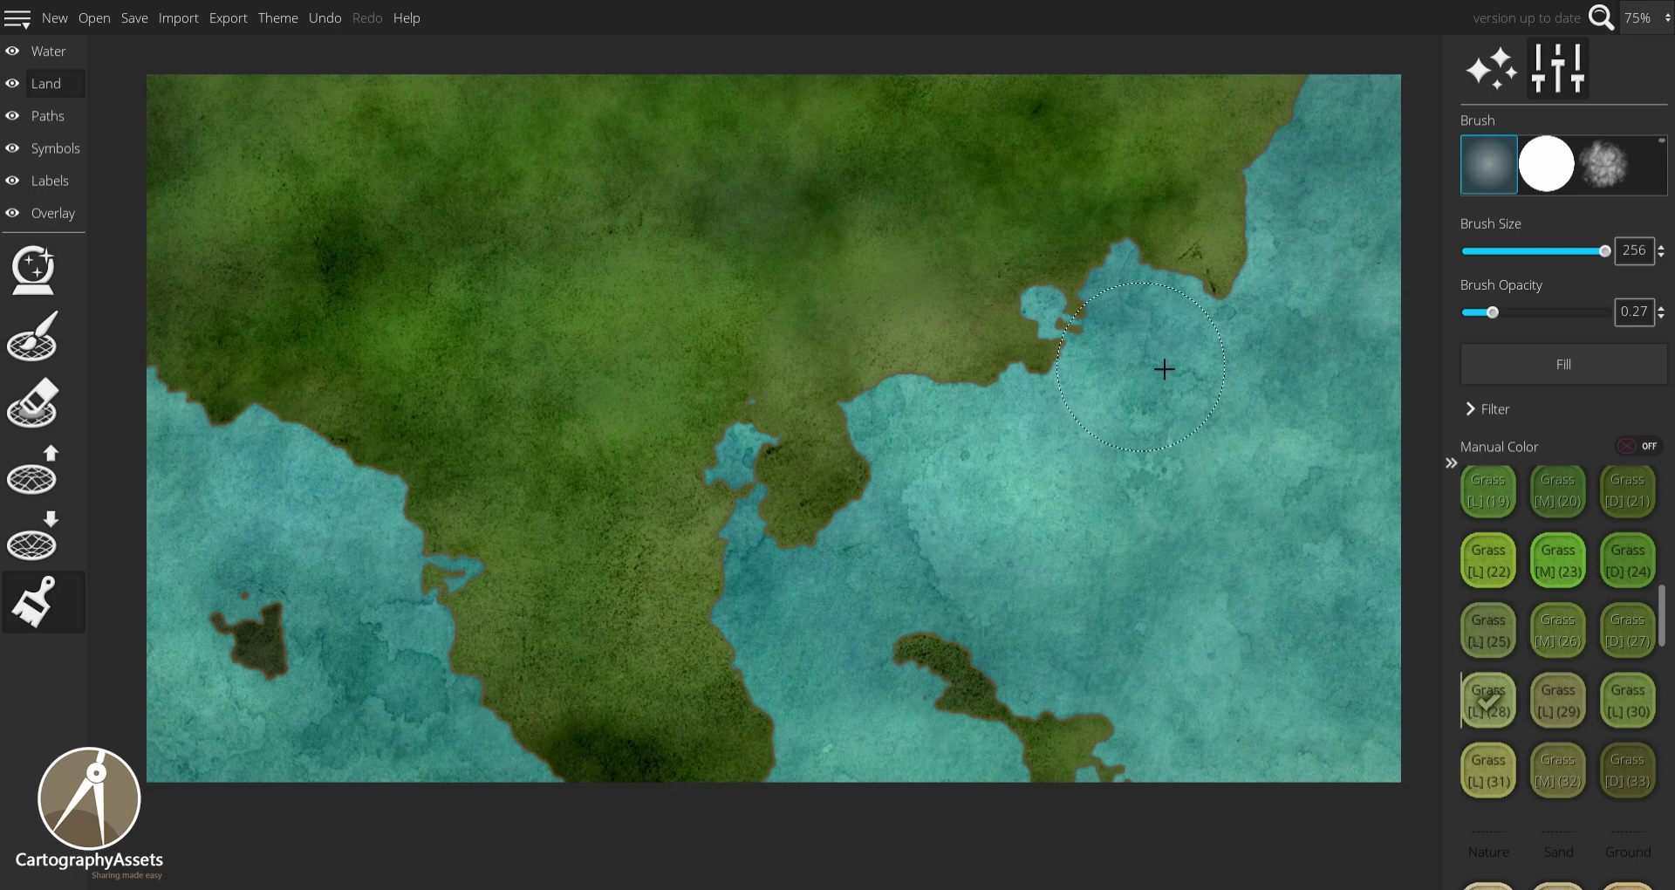
mouse_move(1090, 356)
mouse_down()
mouse_move(803, 434)
mouse_move(918, 508)
mouse_move(765, 511)
mouse_move(762, 632)
mouse_up()
mouse_move(522, 698)
mouse_down()
mouse_move(513, 665)
mouse_move(120, 366)
mouse_move(542, 767)
mouse_move(340, 553)
mouse_move(100, 418)
mouse_move(829, 798)
mouse_move(980, 385)
mouse_move(1305, 157)
mouse_move(1250, 276)
mouse_move(904, 736)
mouse_move(793, 820)
mouse_move(1103, 703)
mouse_up()
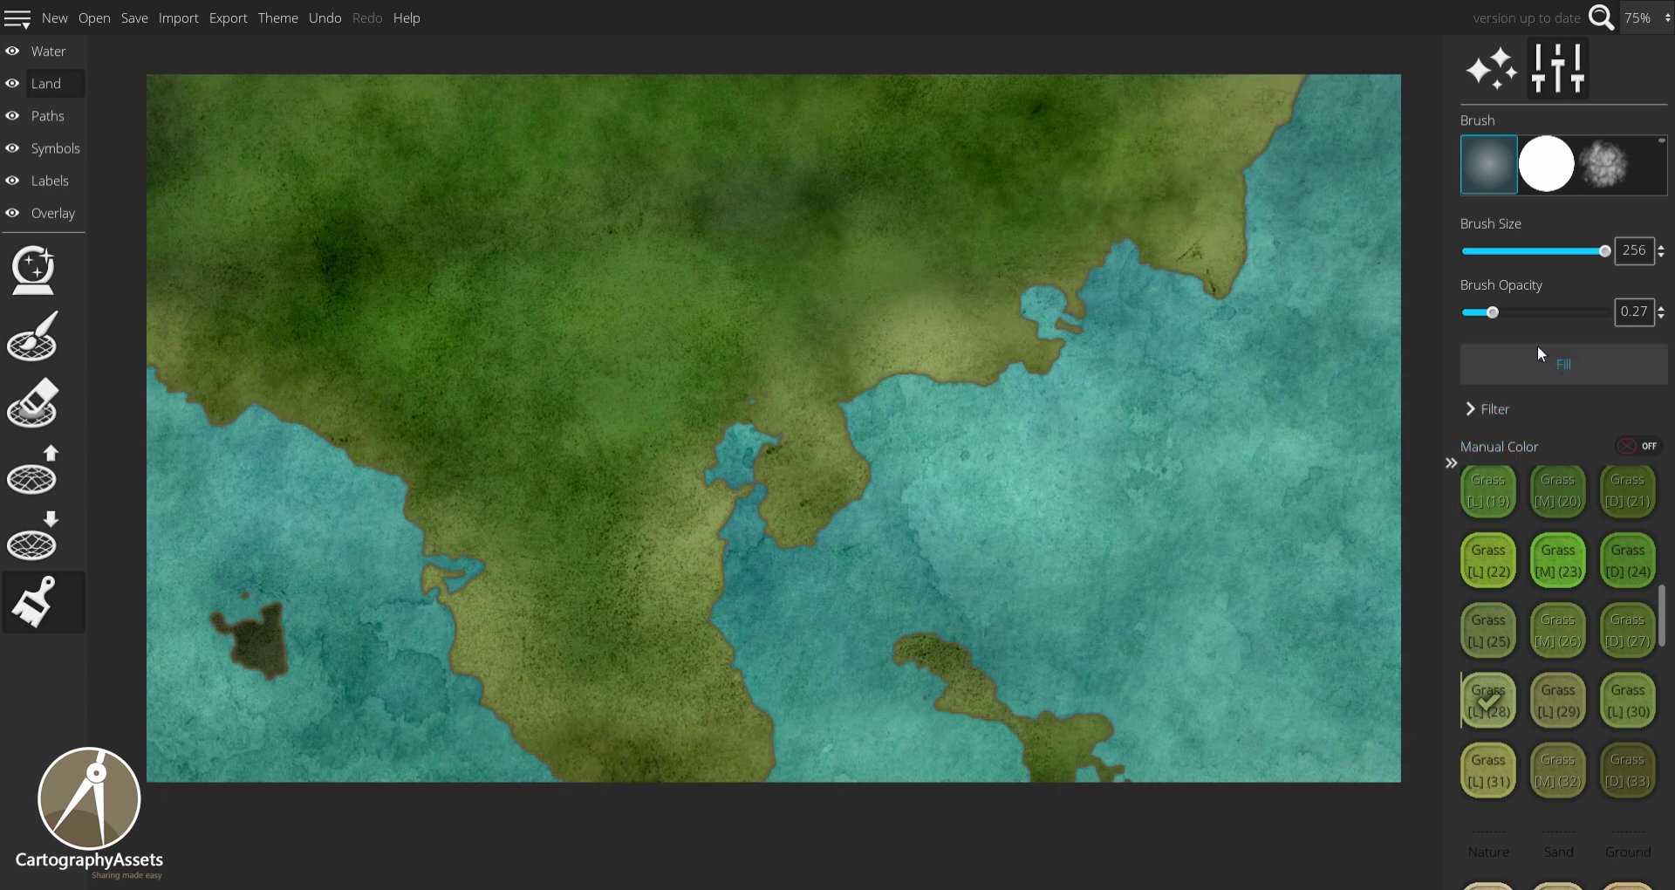
Tint the mainland with Grass [L] (22) and its coastlines with Sand [L] (34) at 0.1 brush opacity.
click(1469, 312)
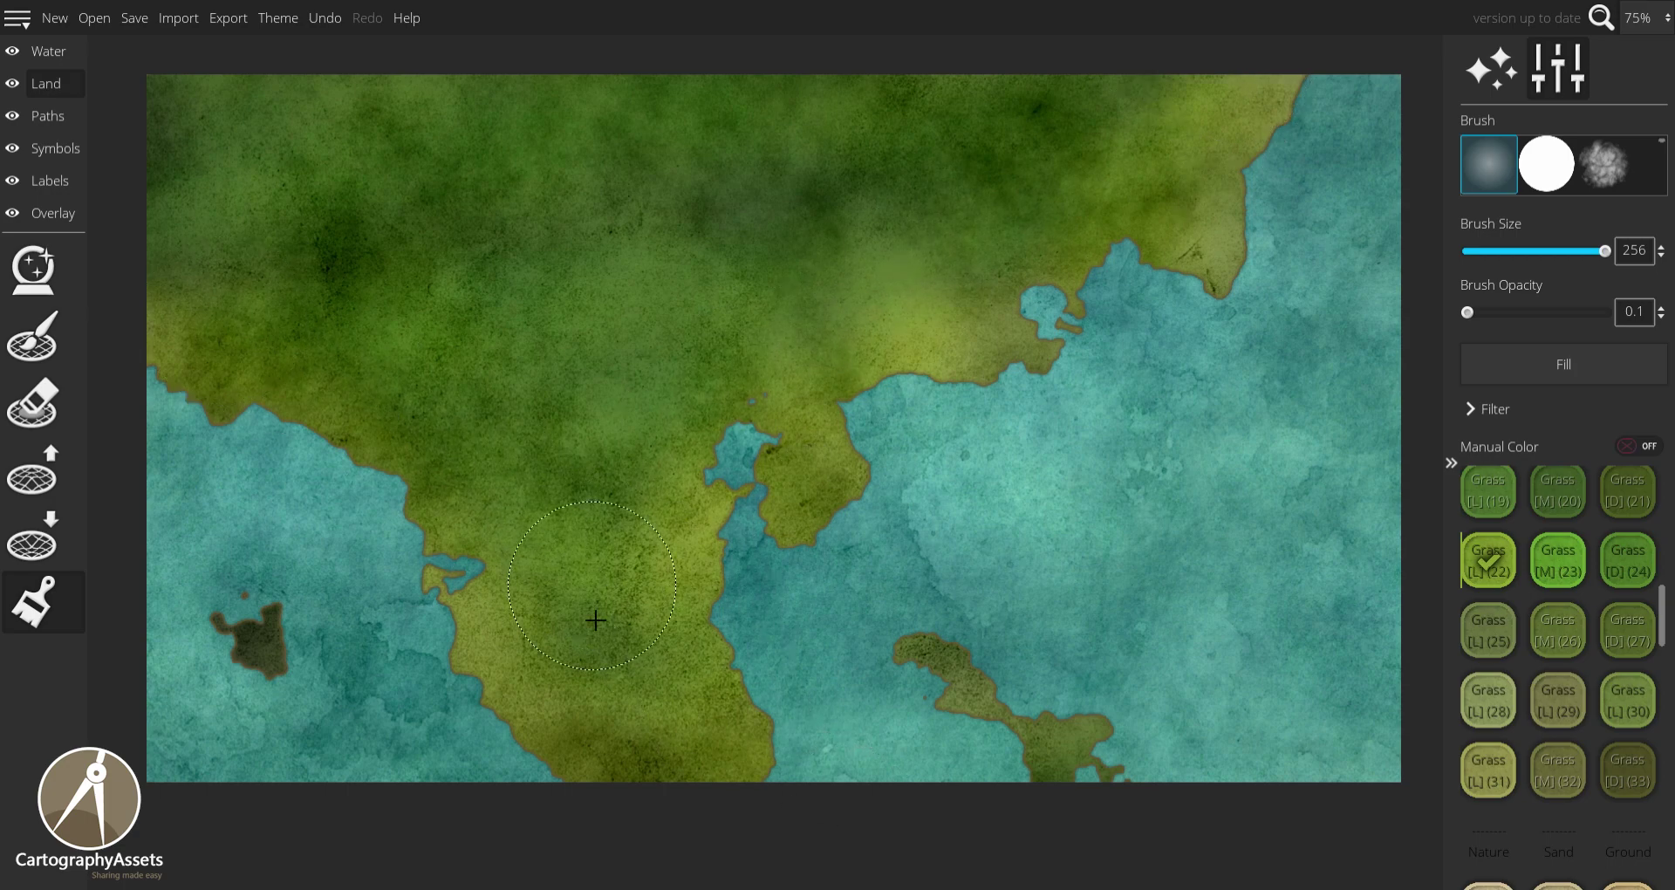
scroll(1554, 680, down, 3)
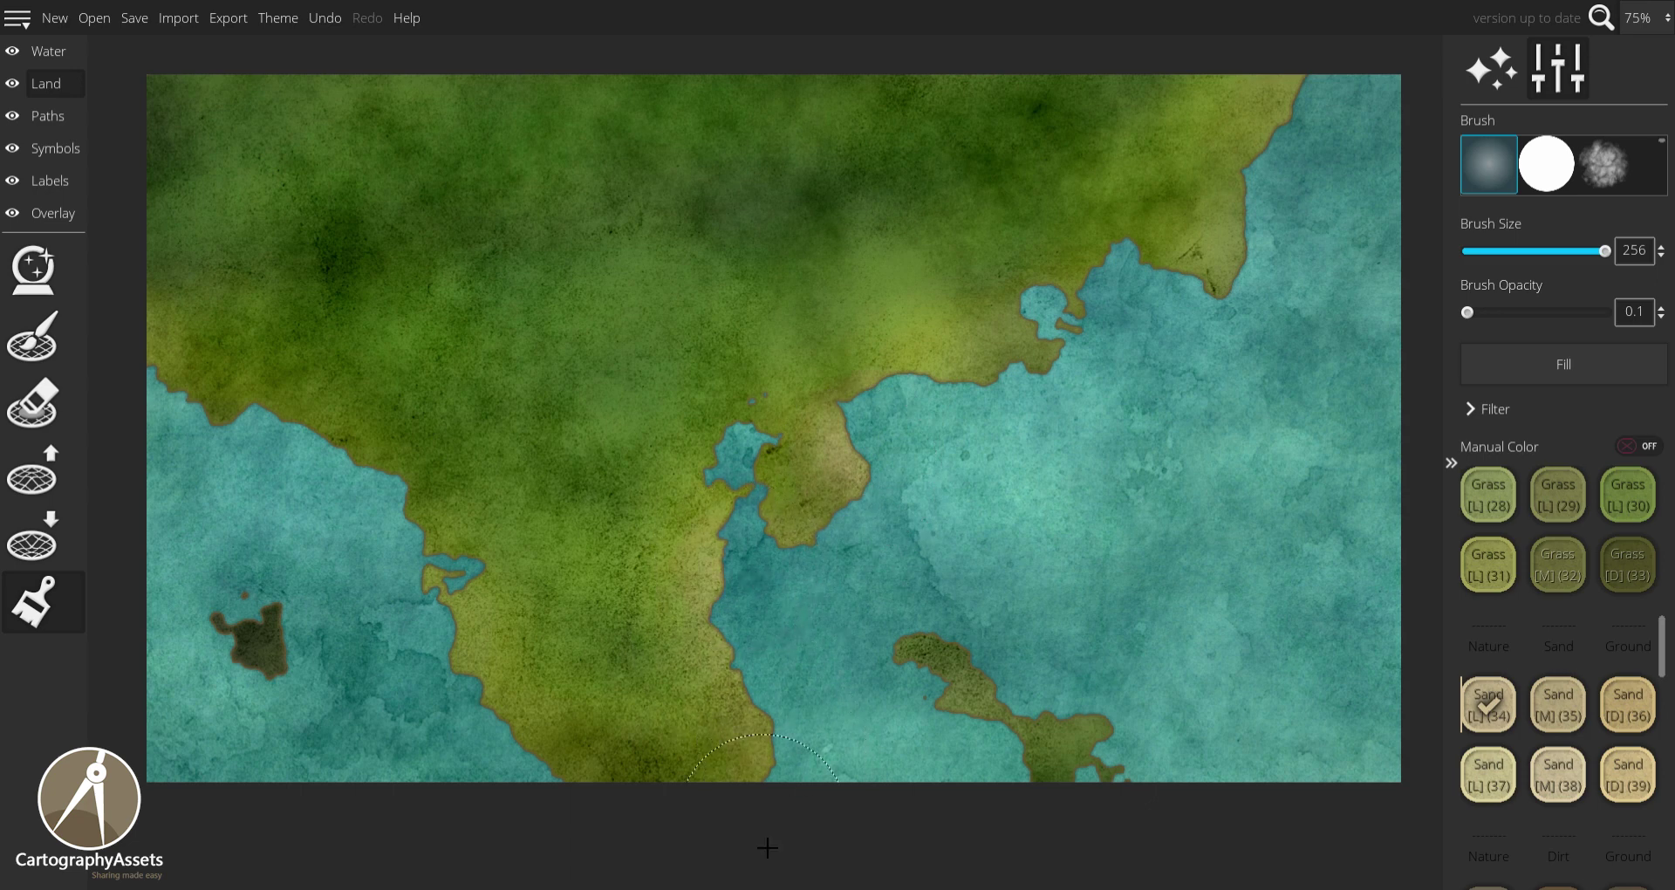
mouse_move(533, 758)
mouse_down()
mouse_move(459, 679)
mouse_move(459, 582)
mouse_move(404, 510)
mouse_move(273, 443)
mouse_move(167, 416)
mouse_move(410, 514)
mouse_move(473, 720)
mouse_up()
mouse_move(783, 608)
mouse_down()
mouse_move(755, 532)
mouse_move(757, 464)
mouse_move(814, 508)
mouse_move(908, 418)
mouse_move(1028, 398)
mouse_move(1094, 316)
mouse_move(1151, 288)
mouse_move(1245, 282)
mouse_move(1245, 182)
mouse_move(1335, 71)
mouse_up()
Try a jagged splatter brush with Sand [L] (34) near the eastern coast, and undo the stroke.
scroll(1563, 173, down, 1)
scroll(1563, 173, down, 1)
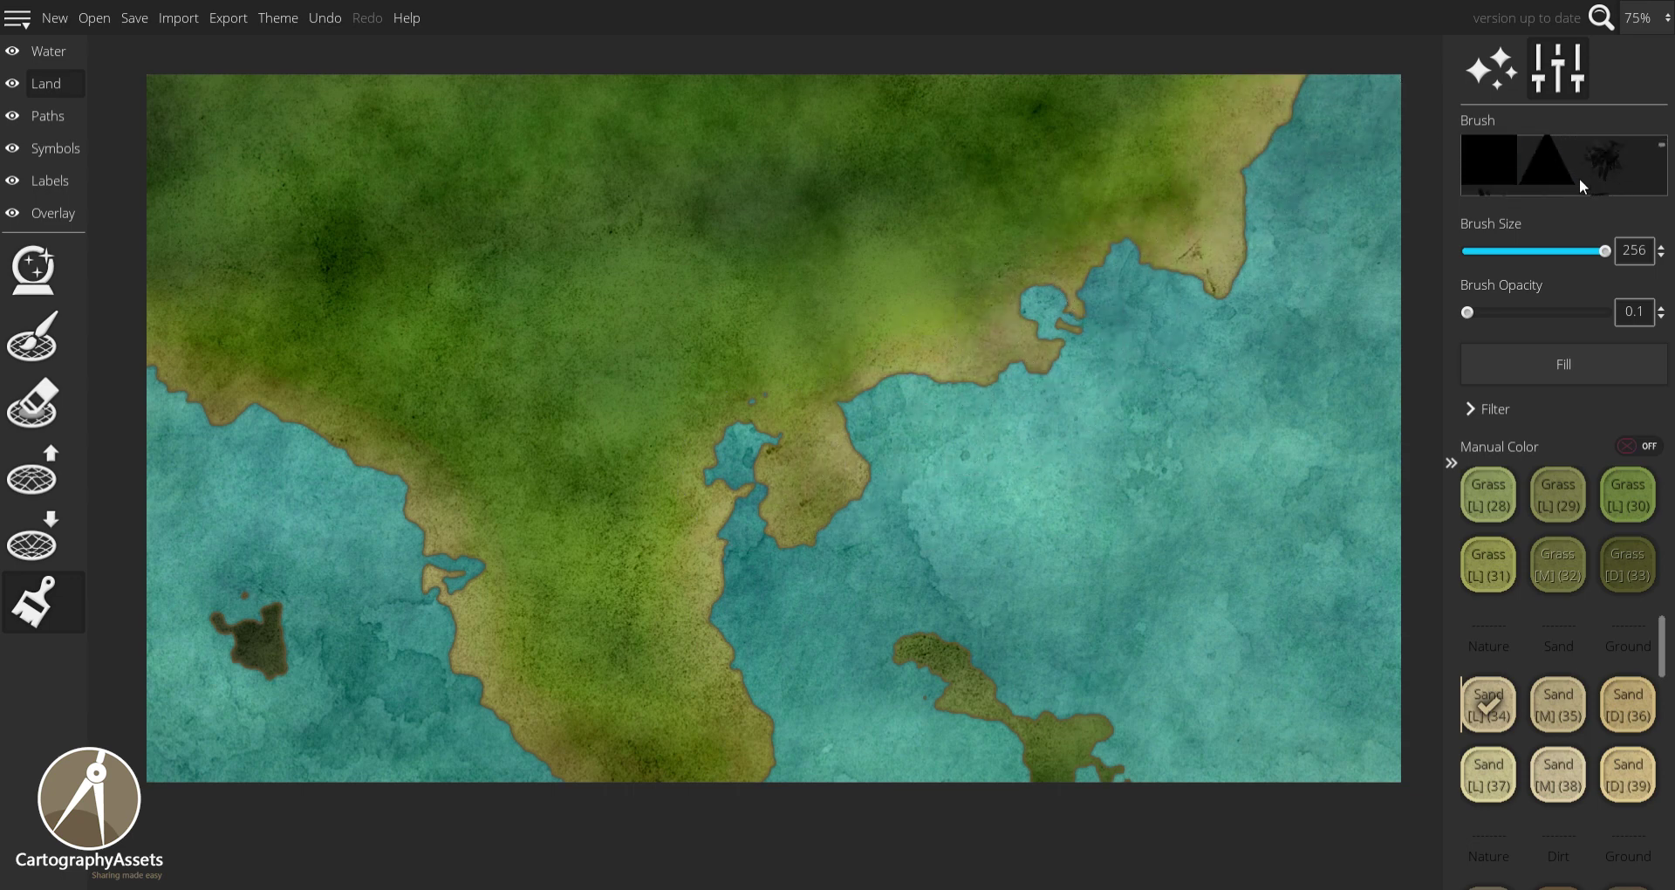
click(1580, 175)
mouse_move(983, 318)
mouse_down()
mouse_move(836, 448)
mouse_move(949, 483)
mouse_up()
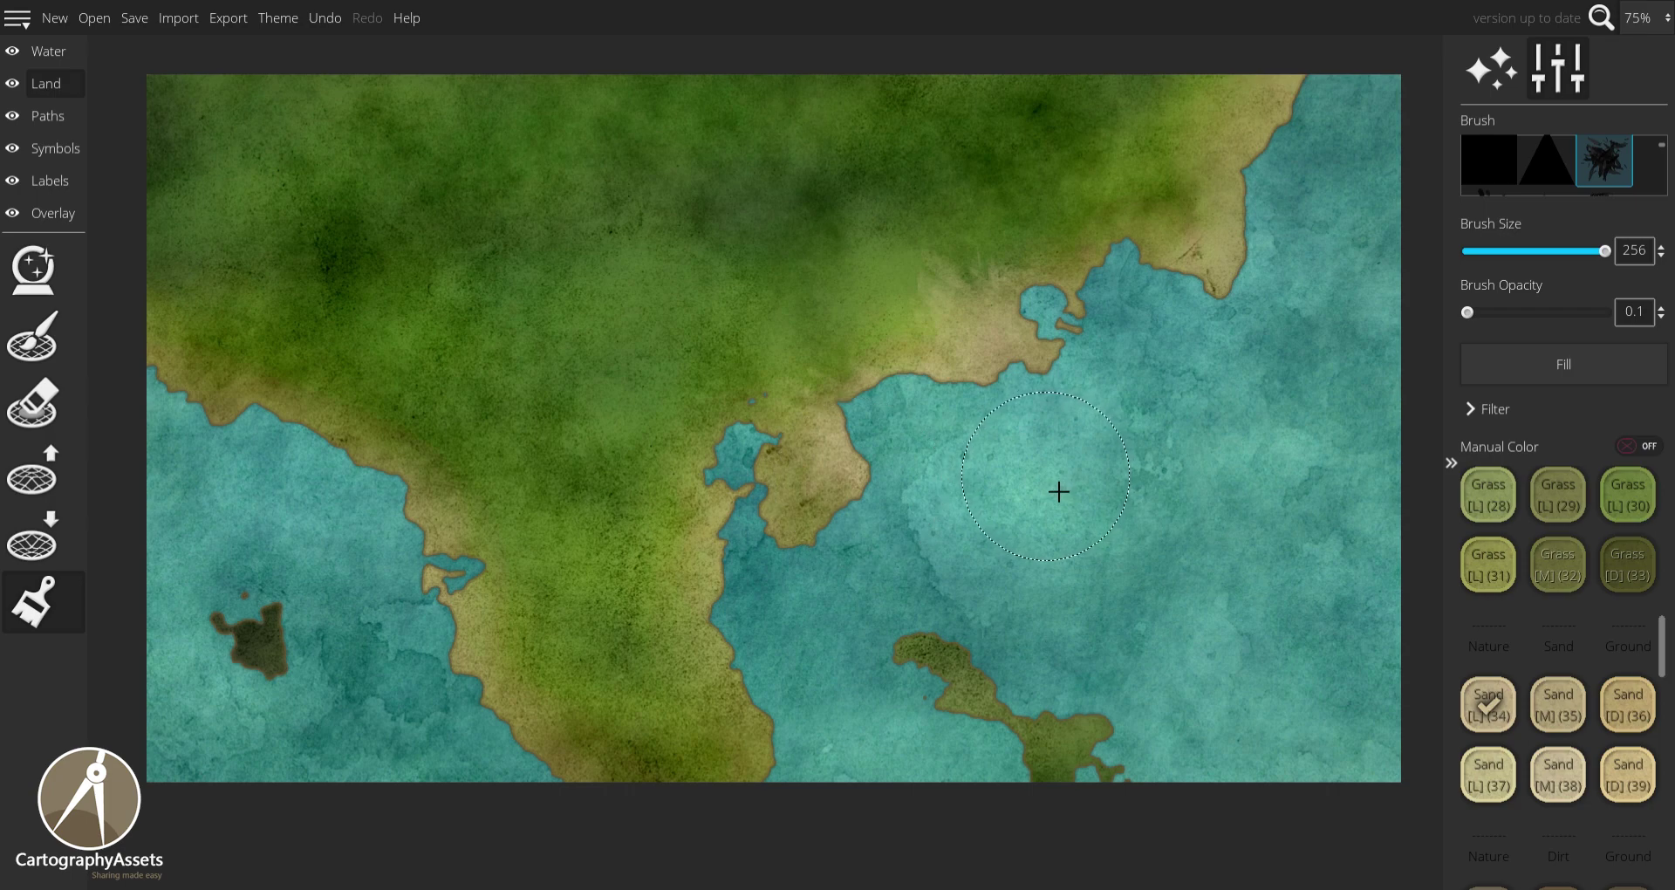
key(ctrl+z)
Paint Grass [M] (23) patches across the mainland interior with the fuzzy textured brush at 0.1 opacity.
scroll(1611, 176, down, 1)
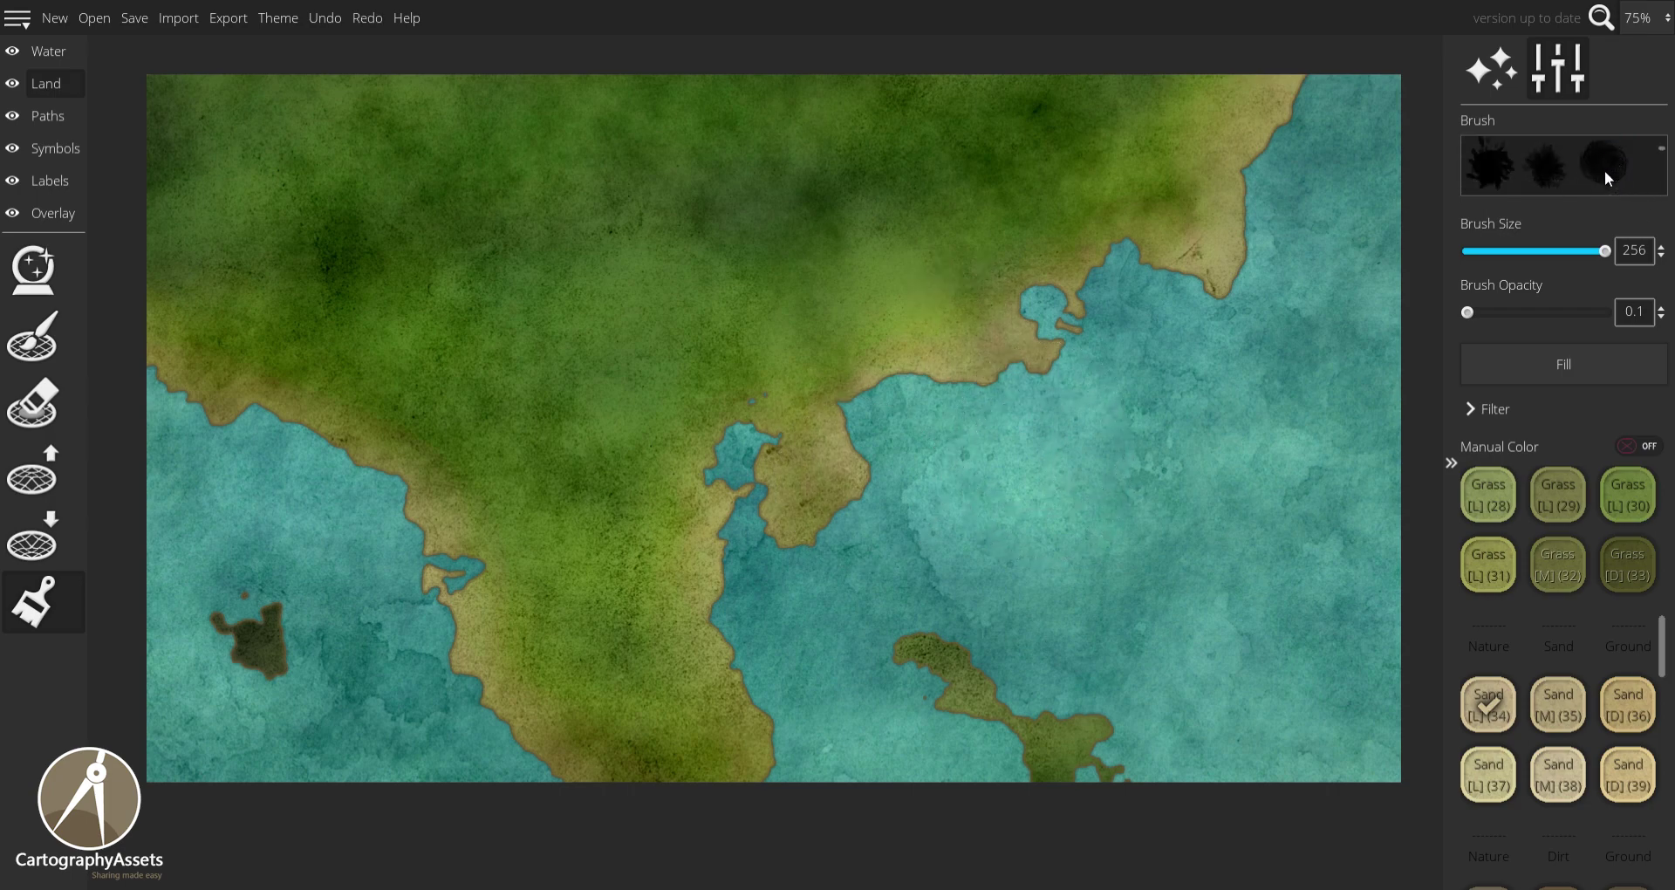
click(1544, 166)
scroll(1629, 523, up, 4)
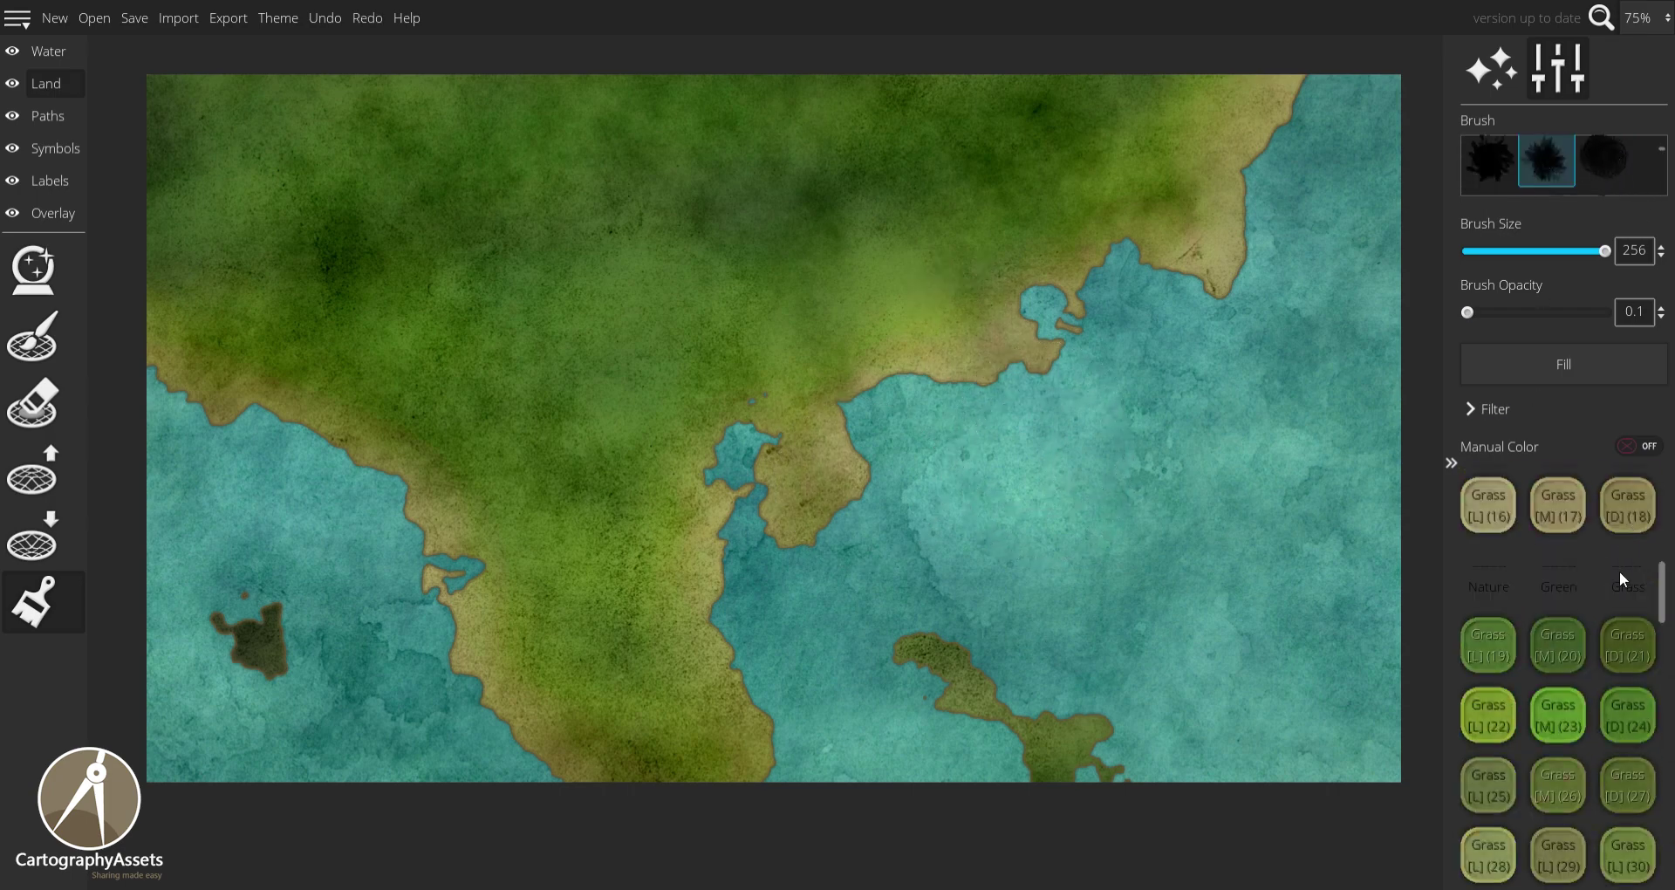
click(1558, 714)
mouse_move(457, 135)
mouse_down()
mouse_move(274, 115)
mouse_move(653, 307)
mouse_move(503, 420)
mouse_move(448, 136)
mouse_move(902, 279)
mouse_move(989, 14)
mouse_move(776, 150)
mouse_move(823, 196)
mouse_move(579, 431)
mouse_move(614, 598)
mouse_move(614, 534)
mouse_move(303, 197)
mouse_up()
mouse_move(628, 276)
mouse_down()
mouse_move(793, 362)
mouse_move(587, 202)
mouse_move(340, 77)
mouse_move(501, 170)
mouse_move(395, 395)
mouse_move(688, 562)
mouse_move(864, 386)
mouse_up()
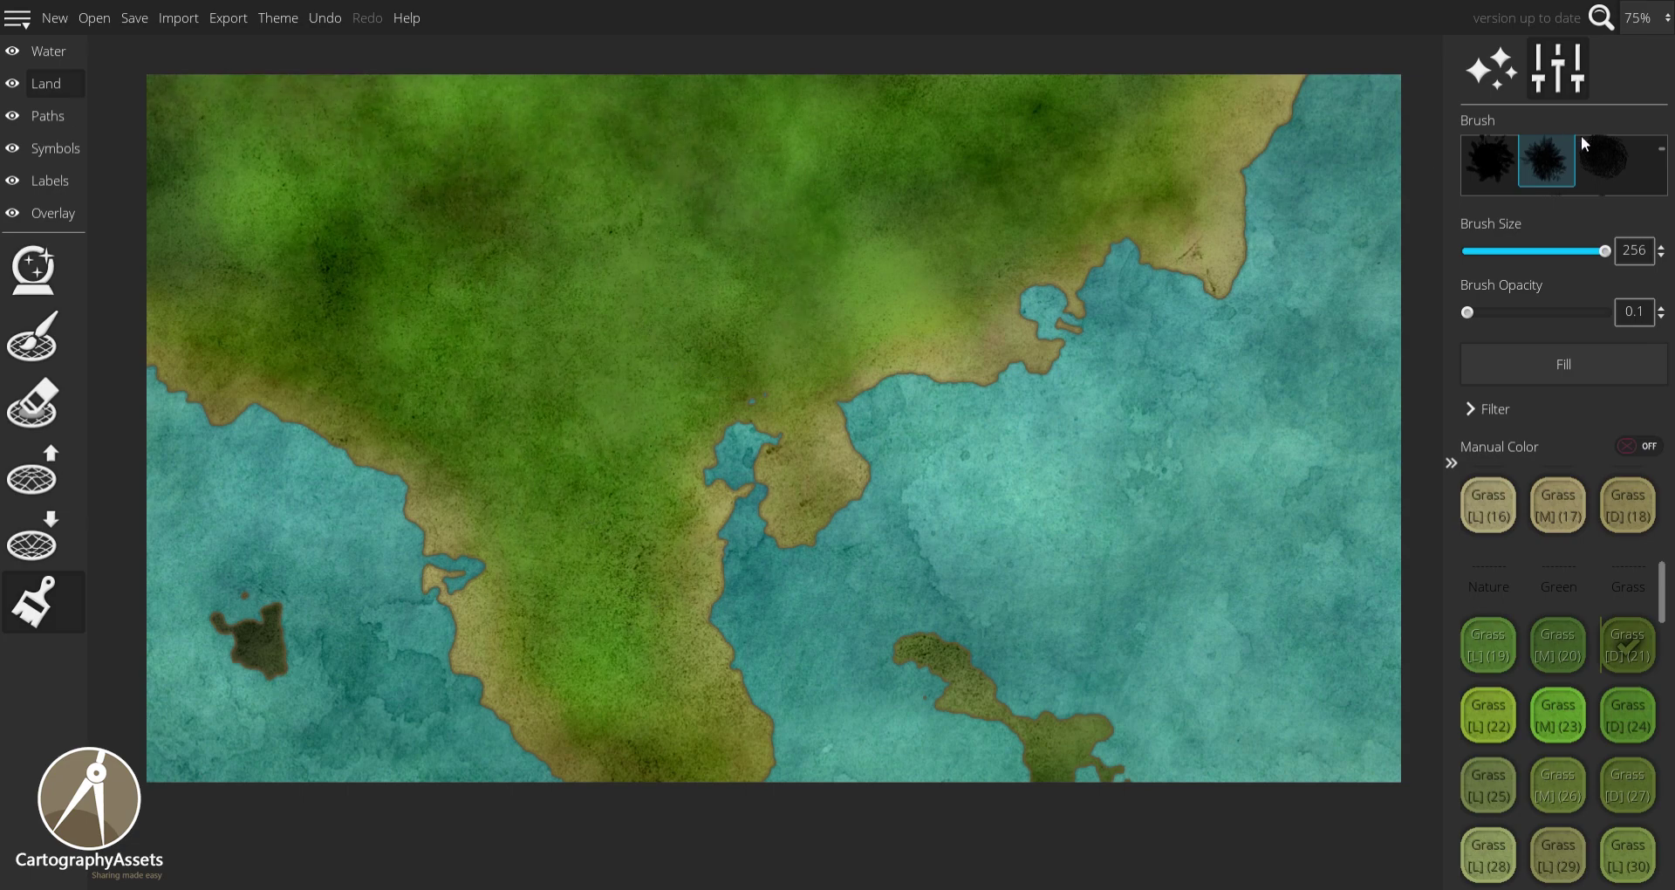
Blend Grass [D] (21) and Grass [L] (22) over the northern mainland with the soft round brush.
scroll(1563, 152, up, 5)
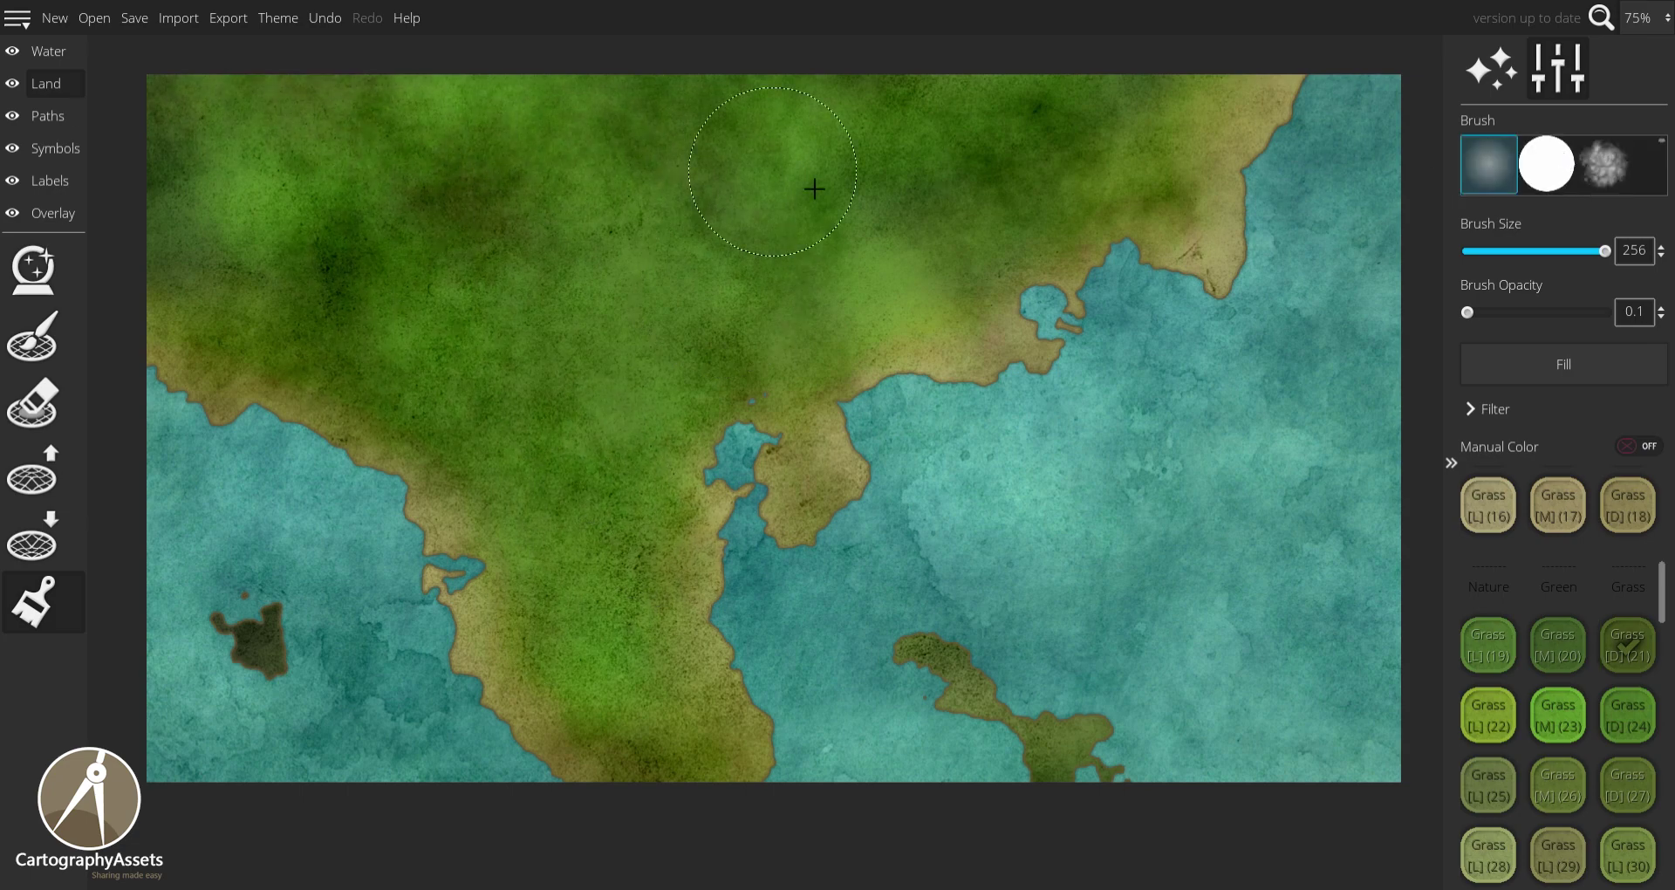
mouse_move(814, 188)
mouse_down()
mouse_move(509, 156)
mouse_move(218, 177)
mouse_move(580, 139)
mouse_move(718, 229)
mouse_move(450, 382)
mouse_move(427, 527)
mouse_move(758, 673)
mouse_up()
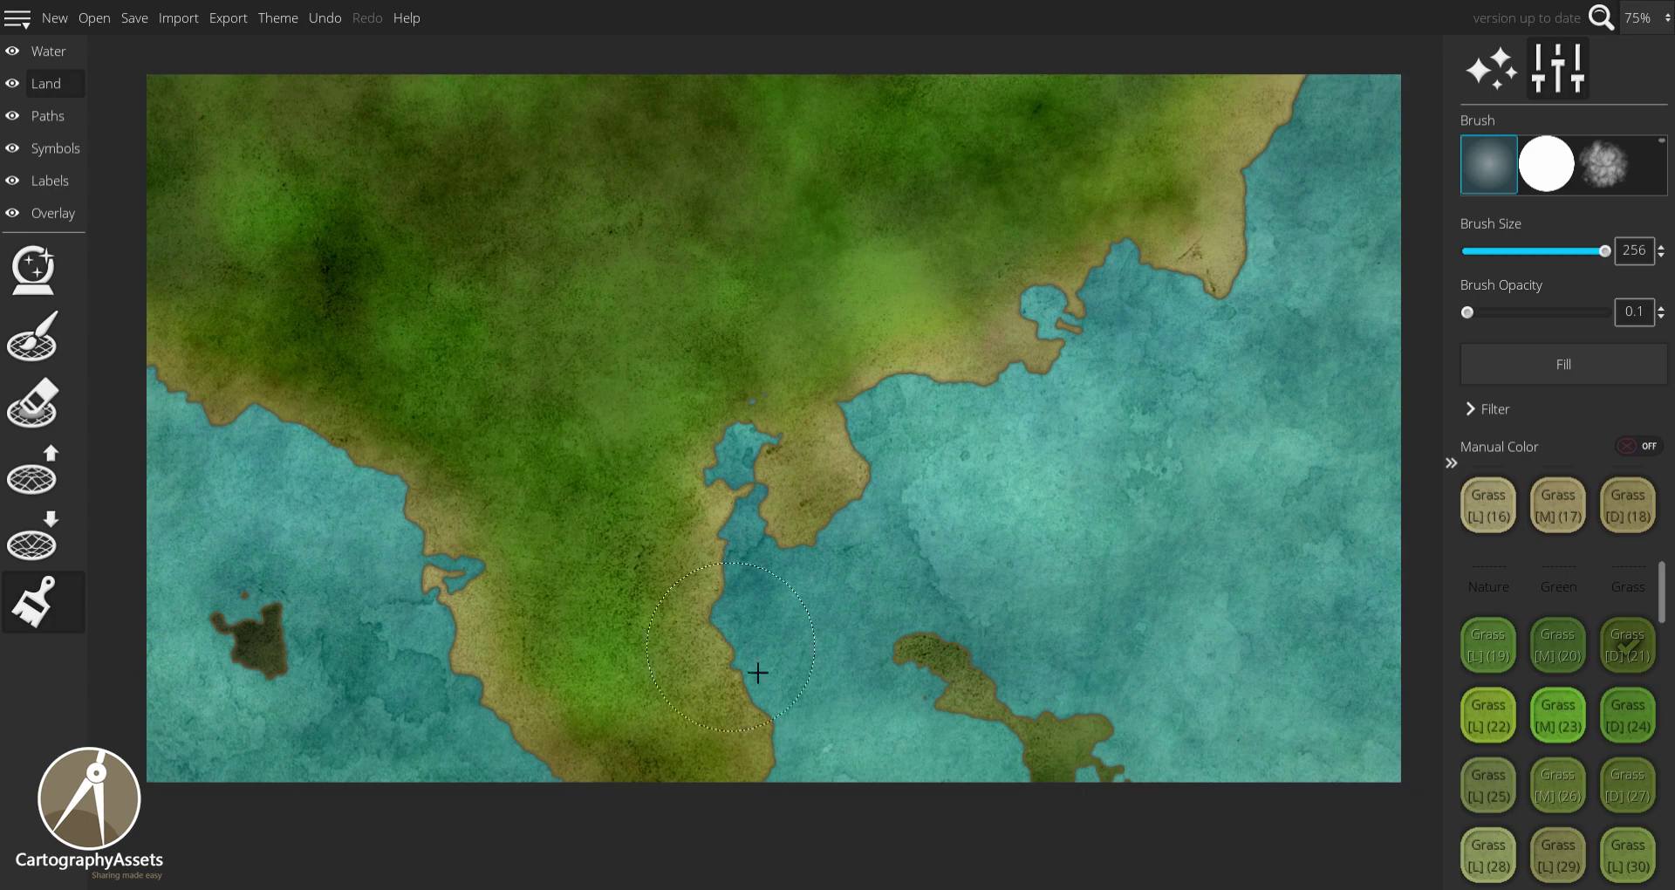
click(1488, 714)
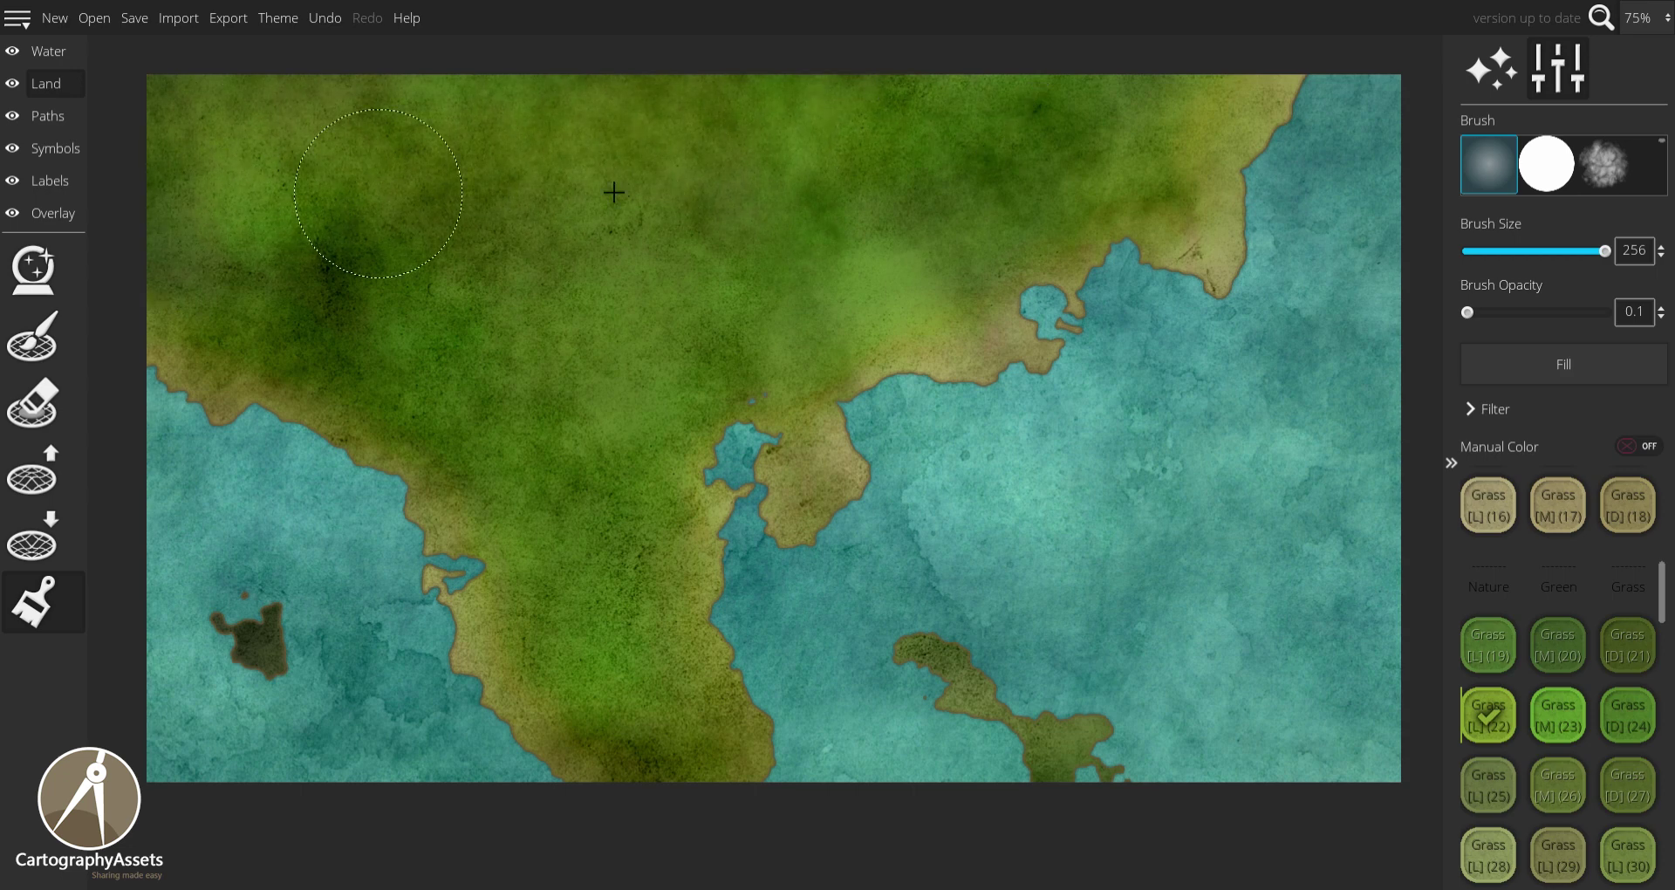
Cover the mainland interior with Grass [L] (22) at 0.69 opacity and blend in Grass [M] (23) at 0.1 opacity.
drag(1467, 312, 1557, 312)
mouse_move(602, 146)
mouse_down()
mouse_move(231, 187)
mouse_move(539, 235)
mouse_move(550, 374)
mouse_move(527, 525)
mouse_move(644, 678)
mouse_move(647, 326)
mouse_move(779, 164)
mouse_move(972, 104)
mouse_move(925, 33)
mouse_move(755, 189)
mouse_move(434, 114)
mouse_move(285, 25)
mouse_move(343, 240)
mouse_move(399, 292)
mouse_move(716, 218)
mouse_move(820, 137)
mouse_move(1006, 143)
mouse_move(968, 199)
mouse_move(621, 310)
mouse_move(887, 282)
mouse_move(1125, 100)
mouse_up()
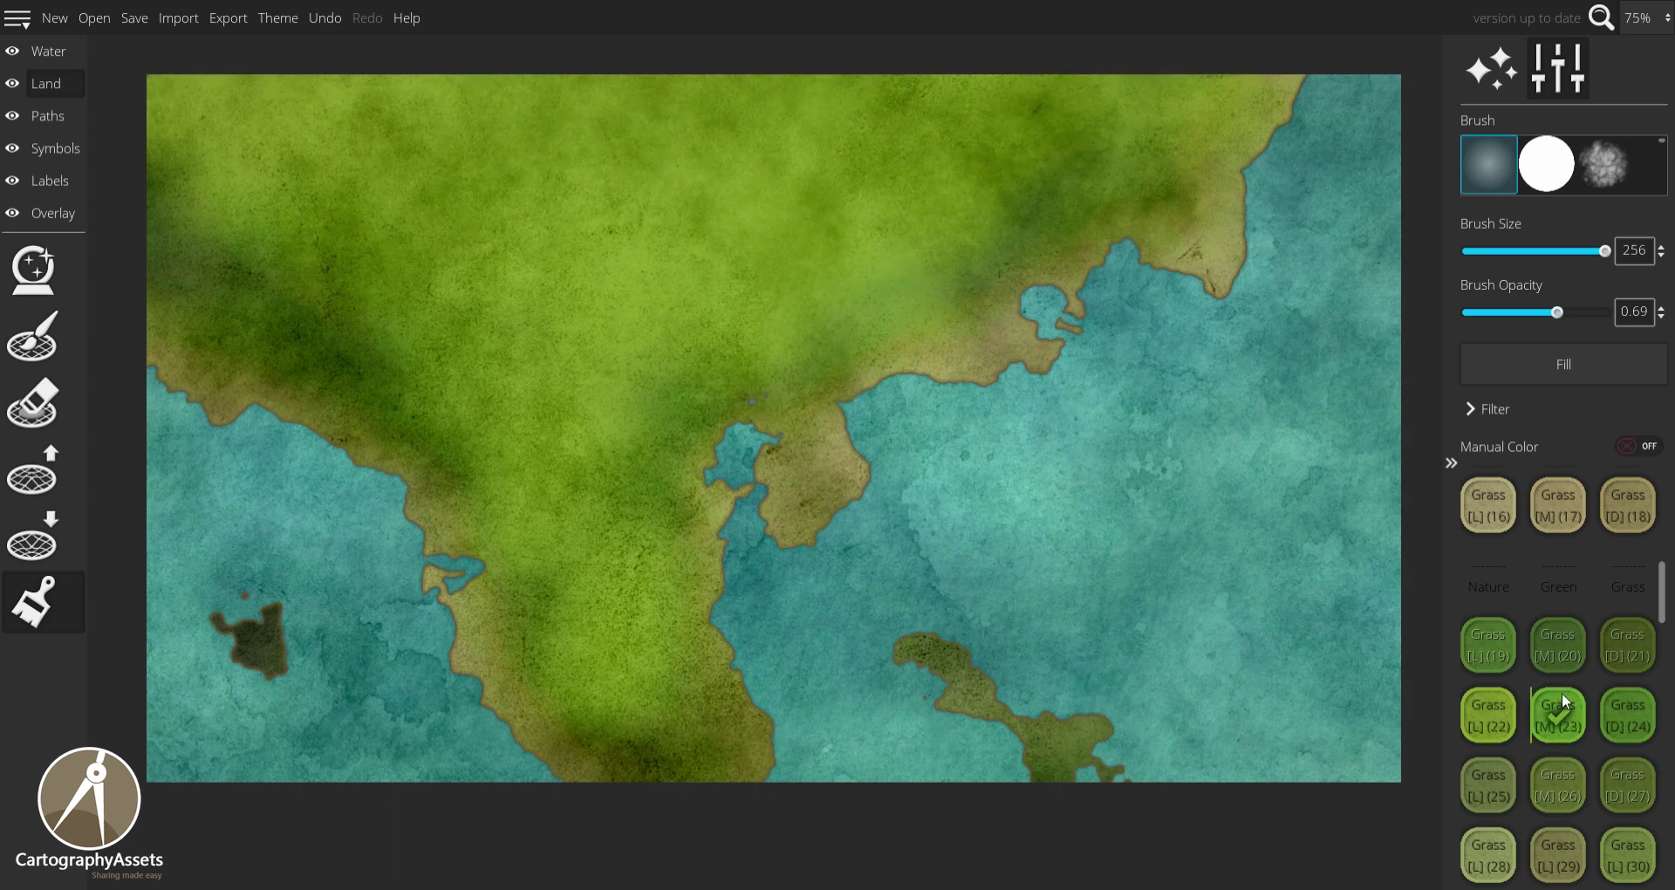
drag(1557, 313, 1467, 313)
drag(941, 280, 488, 370)
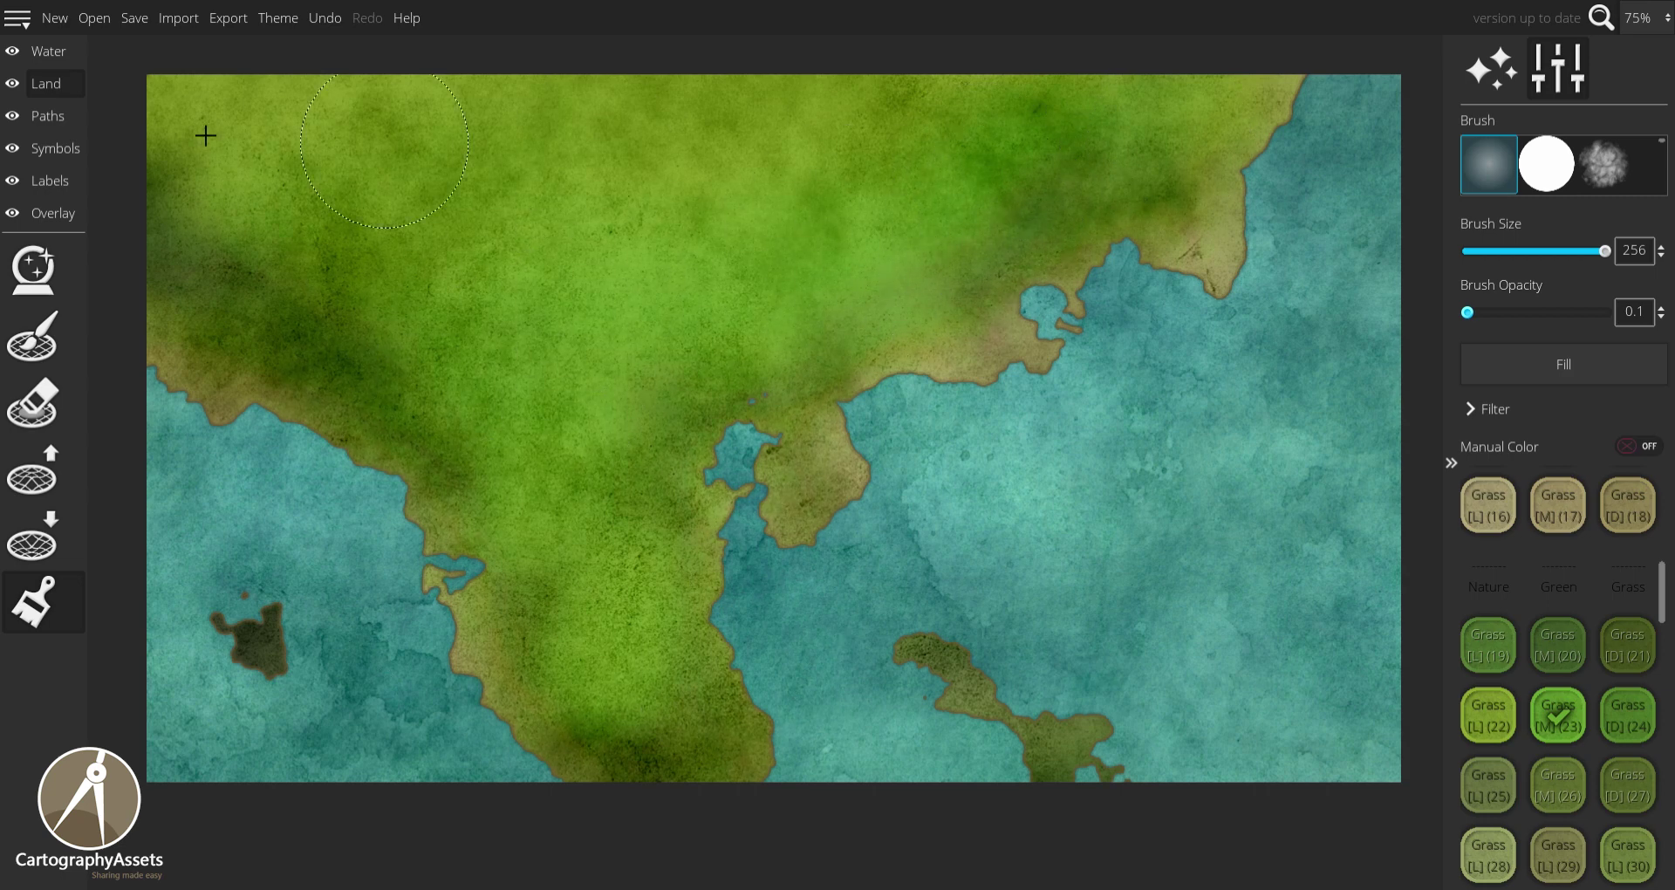
Try tinting the mainland coasts with Grass [L] (16) and Sand [L] (34) at 0.32 opacity, and undo the strokes.
mouse_move(1281, 413)
mouse_down()
mouse_move(852, 318)
mouse_move(957, 400)
mouse_up()
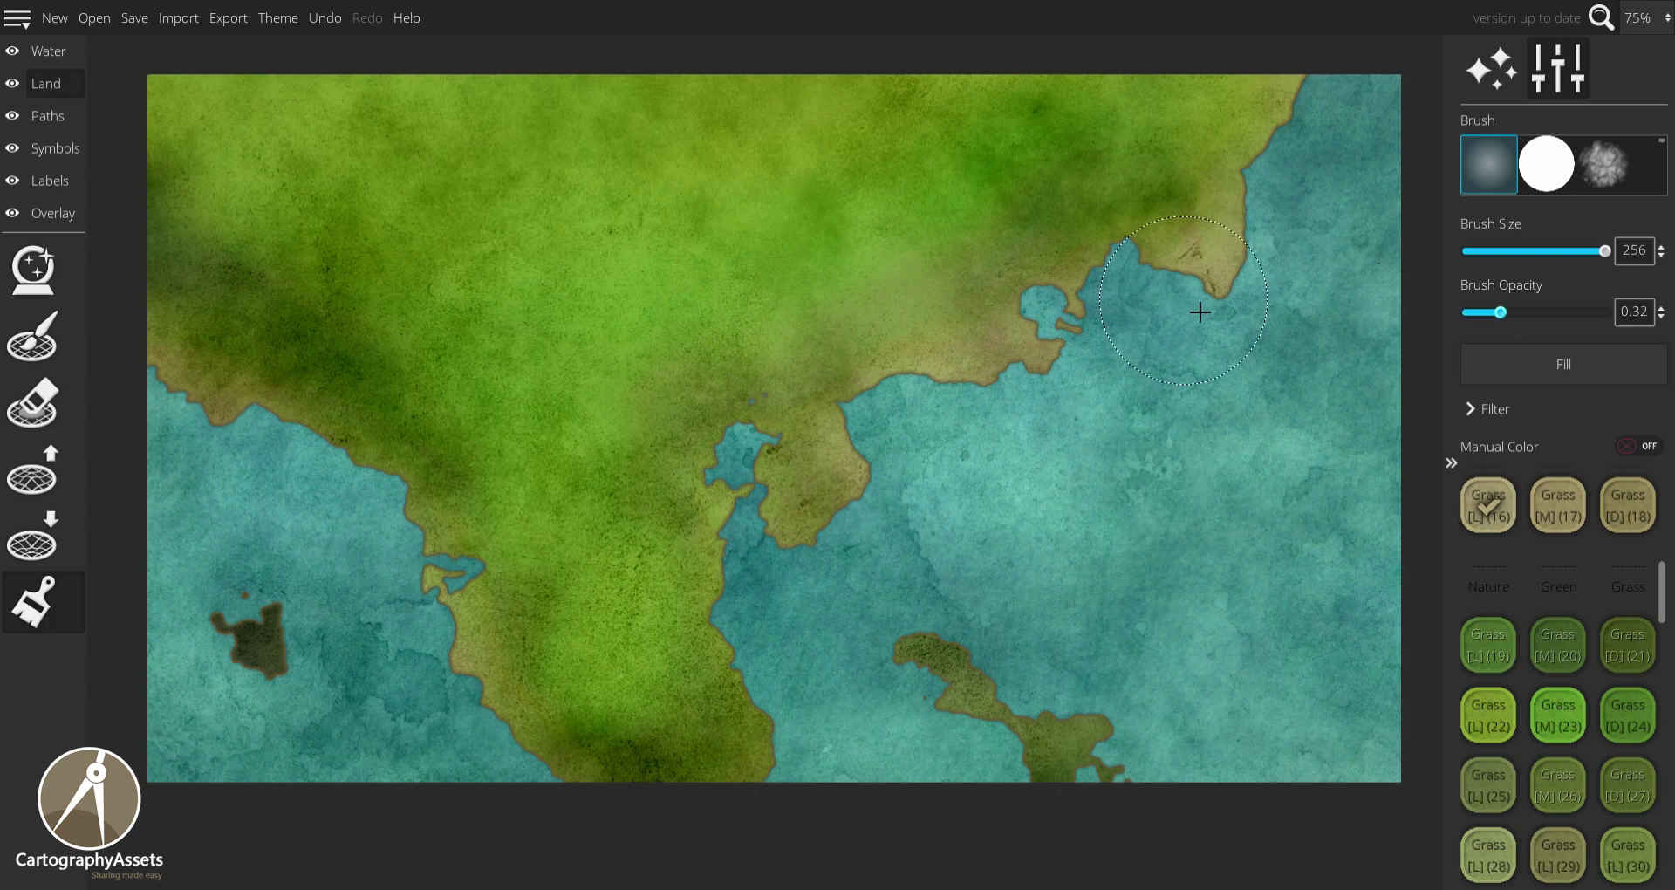
mouse_move(1200, 312)
mouse_down()
mouse_move(892, 354)
mouse_move(908, 408)
mouse_move(875, 491)
mouse_move(672, 601)
mouse_move(847, 752)
mouse_up()
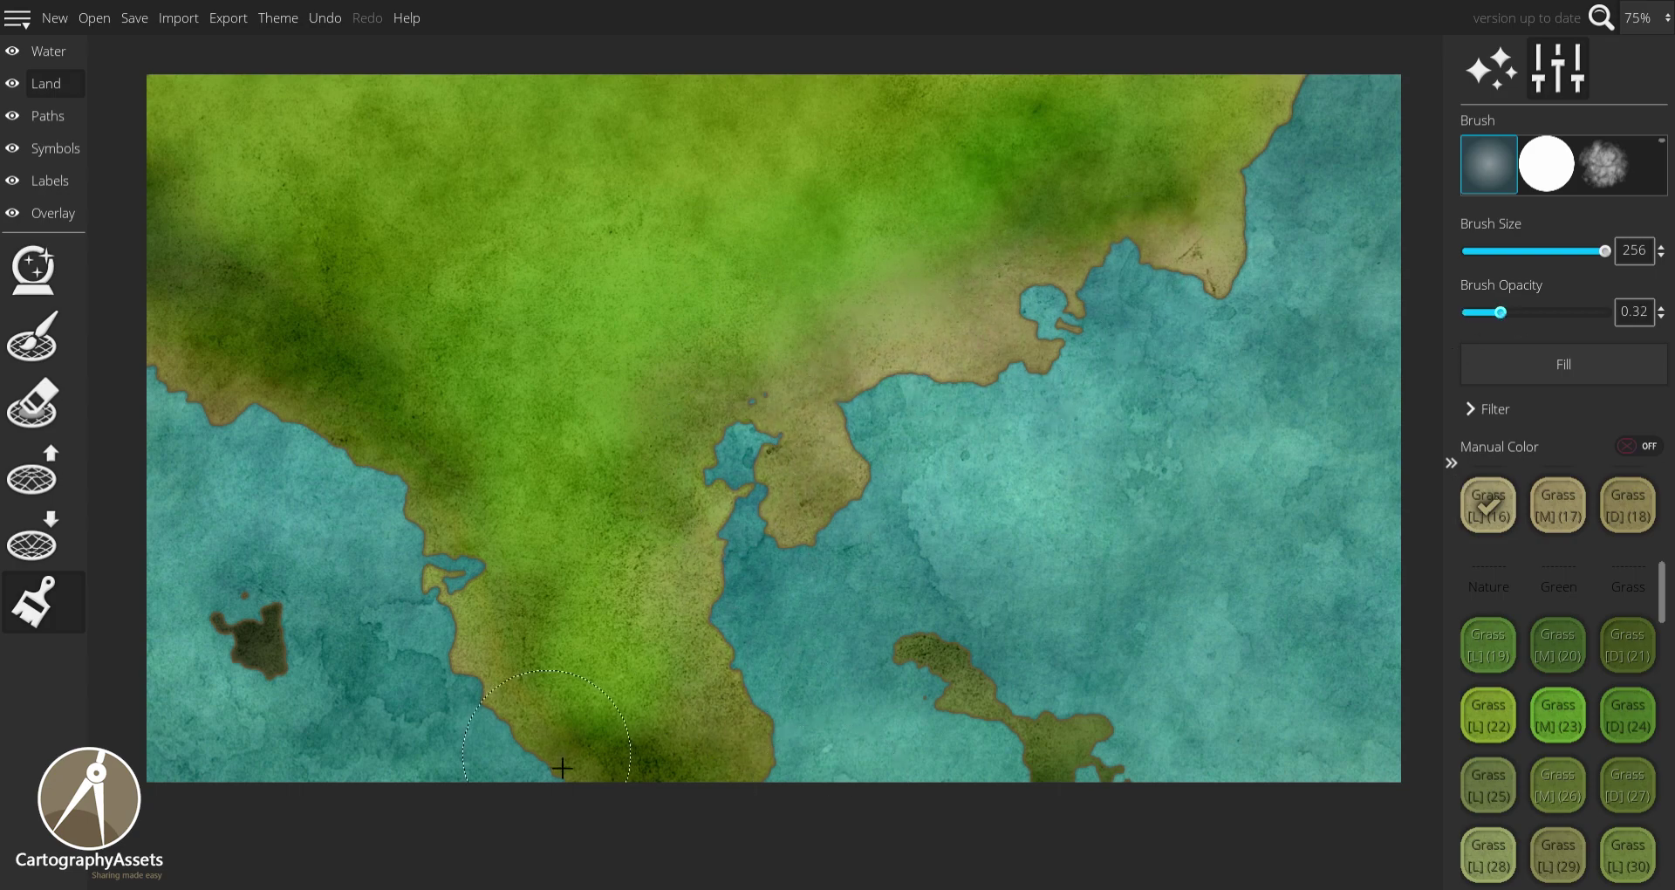
mouse_move(562, 767)
mouse_down()
mouse_move(291, 348)
mouse_move(175, 336)
mouse_up()
scroll(1605, 752, down, 4)
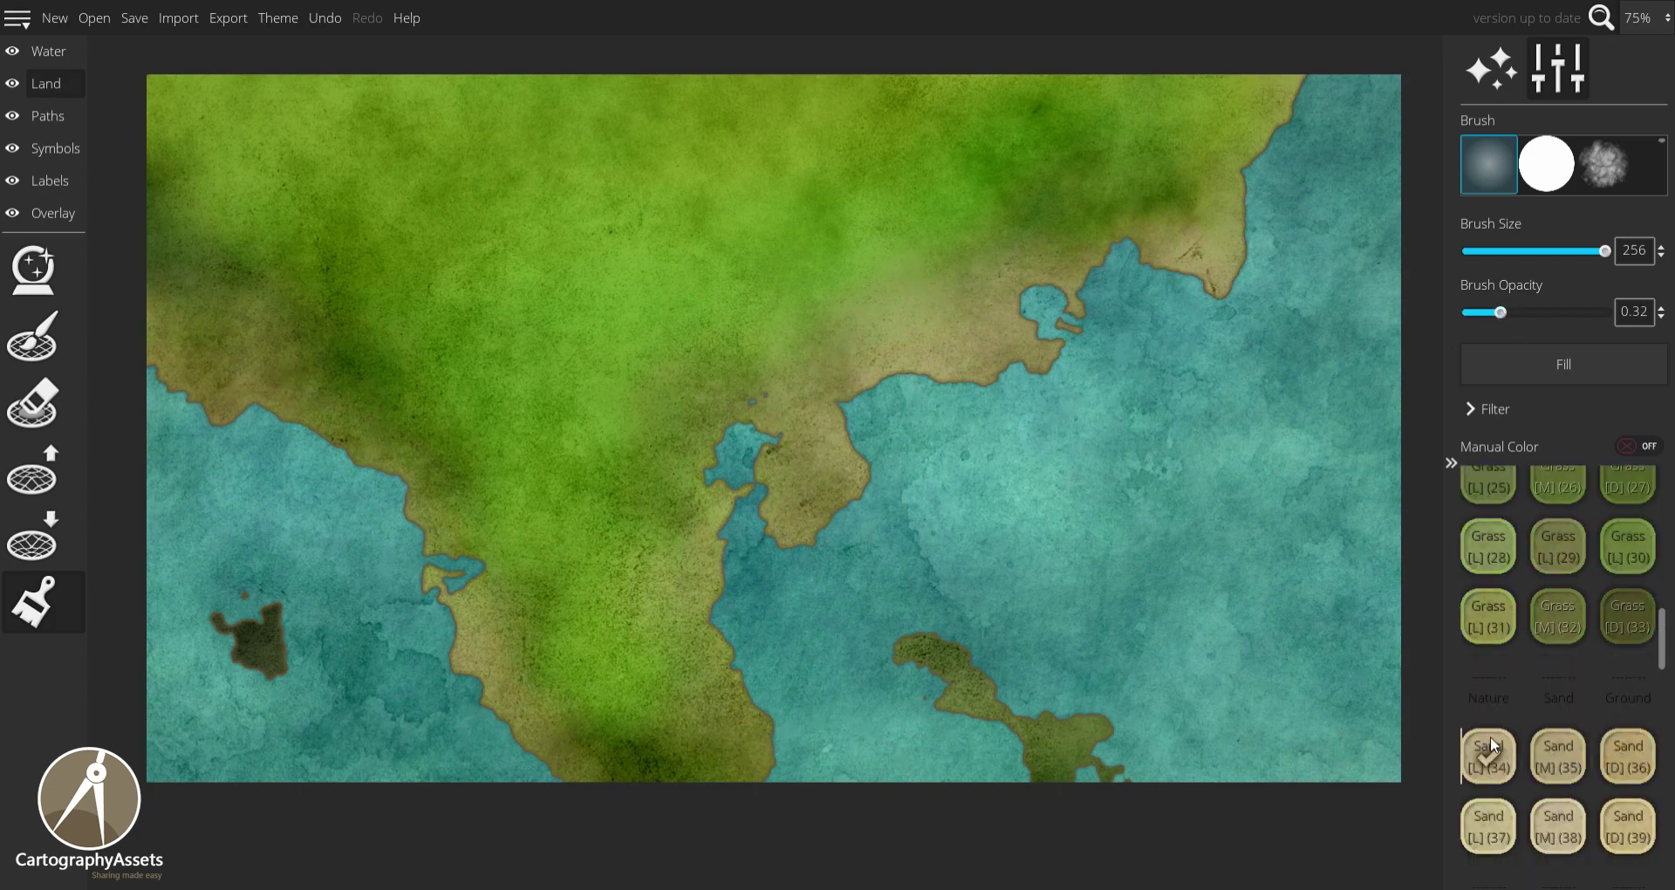
mouse_move(1012, 358)
mouse_down()
mouse_move(979, 382)
mouse_move(889, 550)
mouse_move(756, 489)
mouse_move(790, 683)
mouse_move(859, 829)
mouse_up()
mouse_move(1035, 485)
mouse_down()
mouse_move(942, 546)
mouse_move(999, 556)
mouse_up()
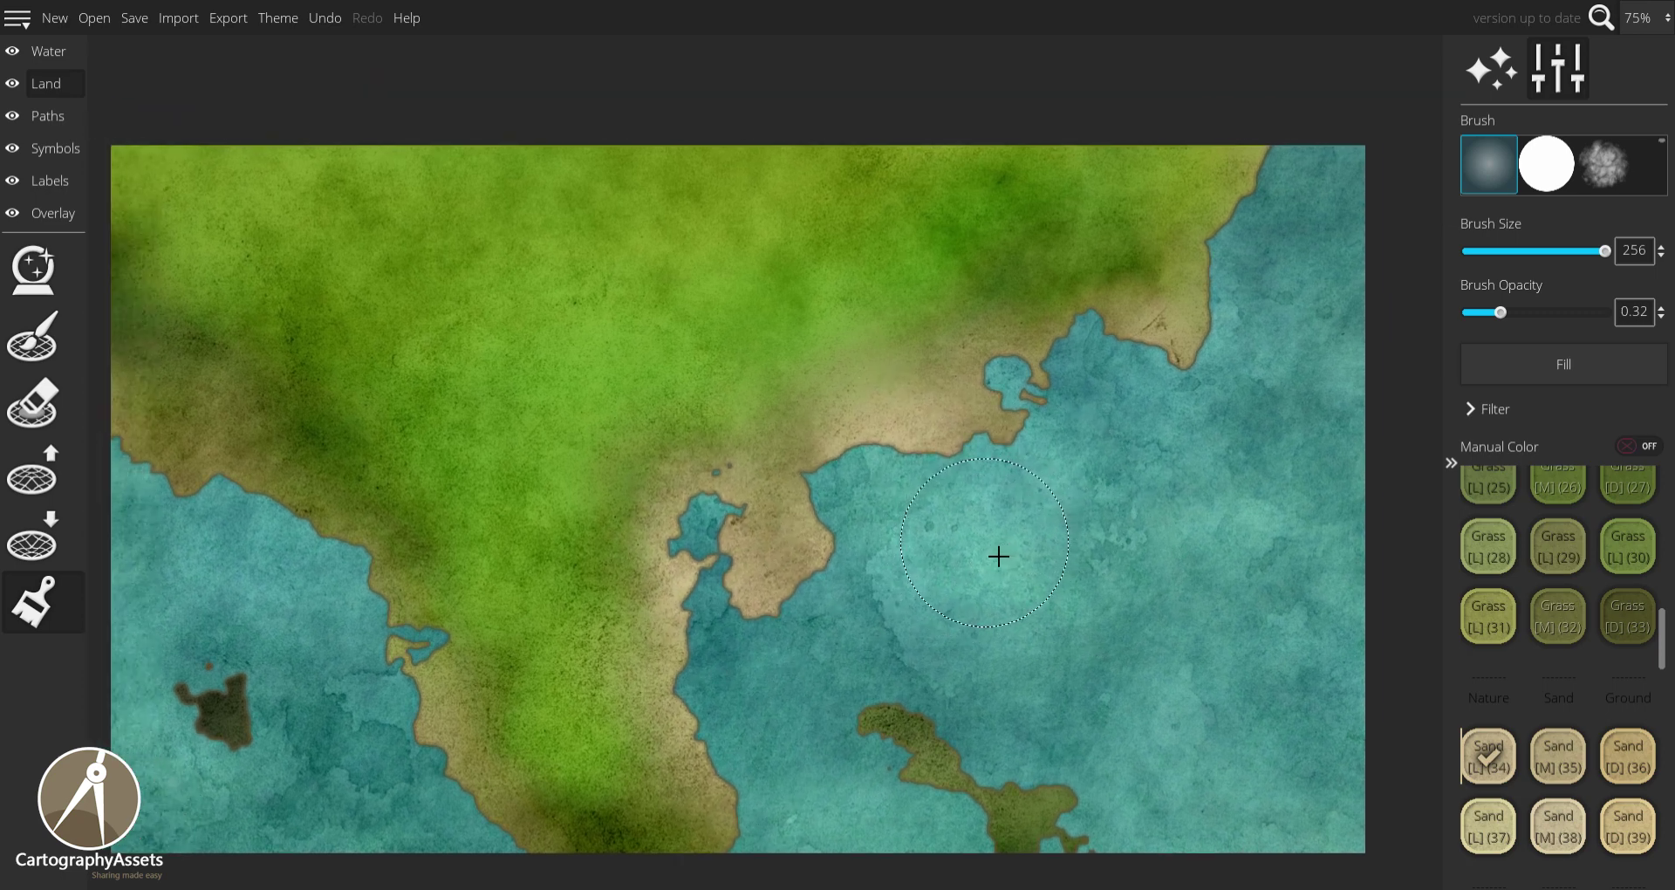
key(ctrl+z)
key(ctrl+z)
key(ctrl+z)
key(ctrl+z)
Paint Sand [L] (34) over the northeastern half of the mainland with the brush opacity lowered to 0.12.
scroll(1599, 626, up, 2)
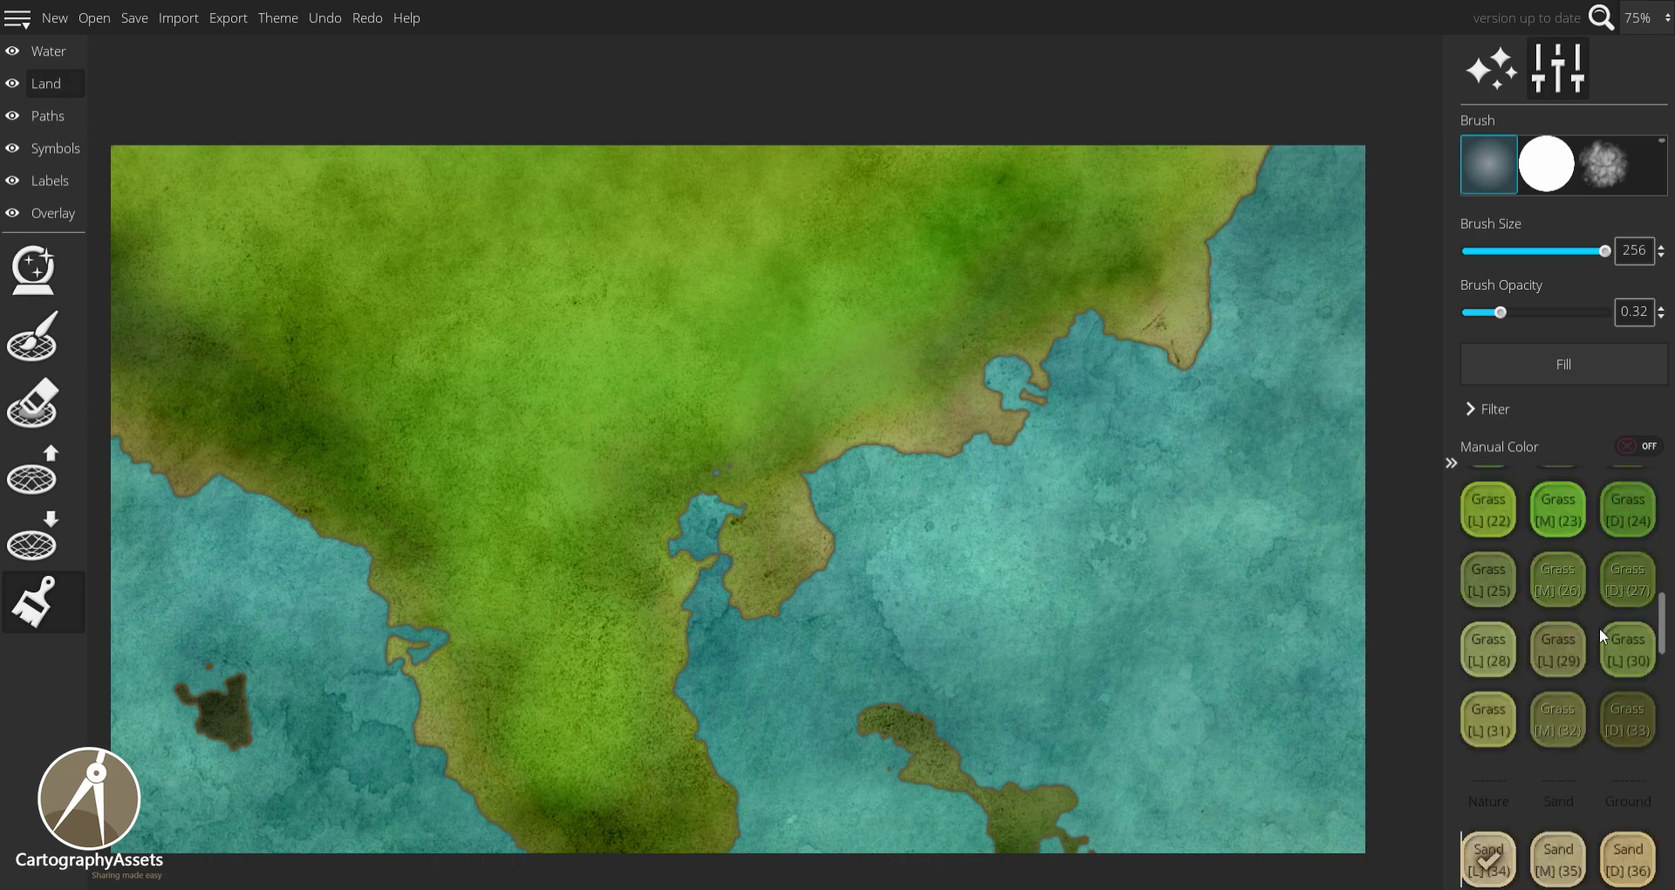
scroll(1599, 626, down, 3)
drag(1500, 312, 1473, 311)
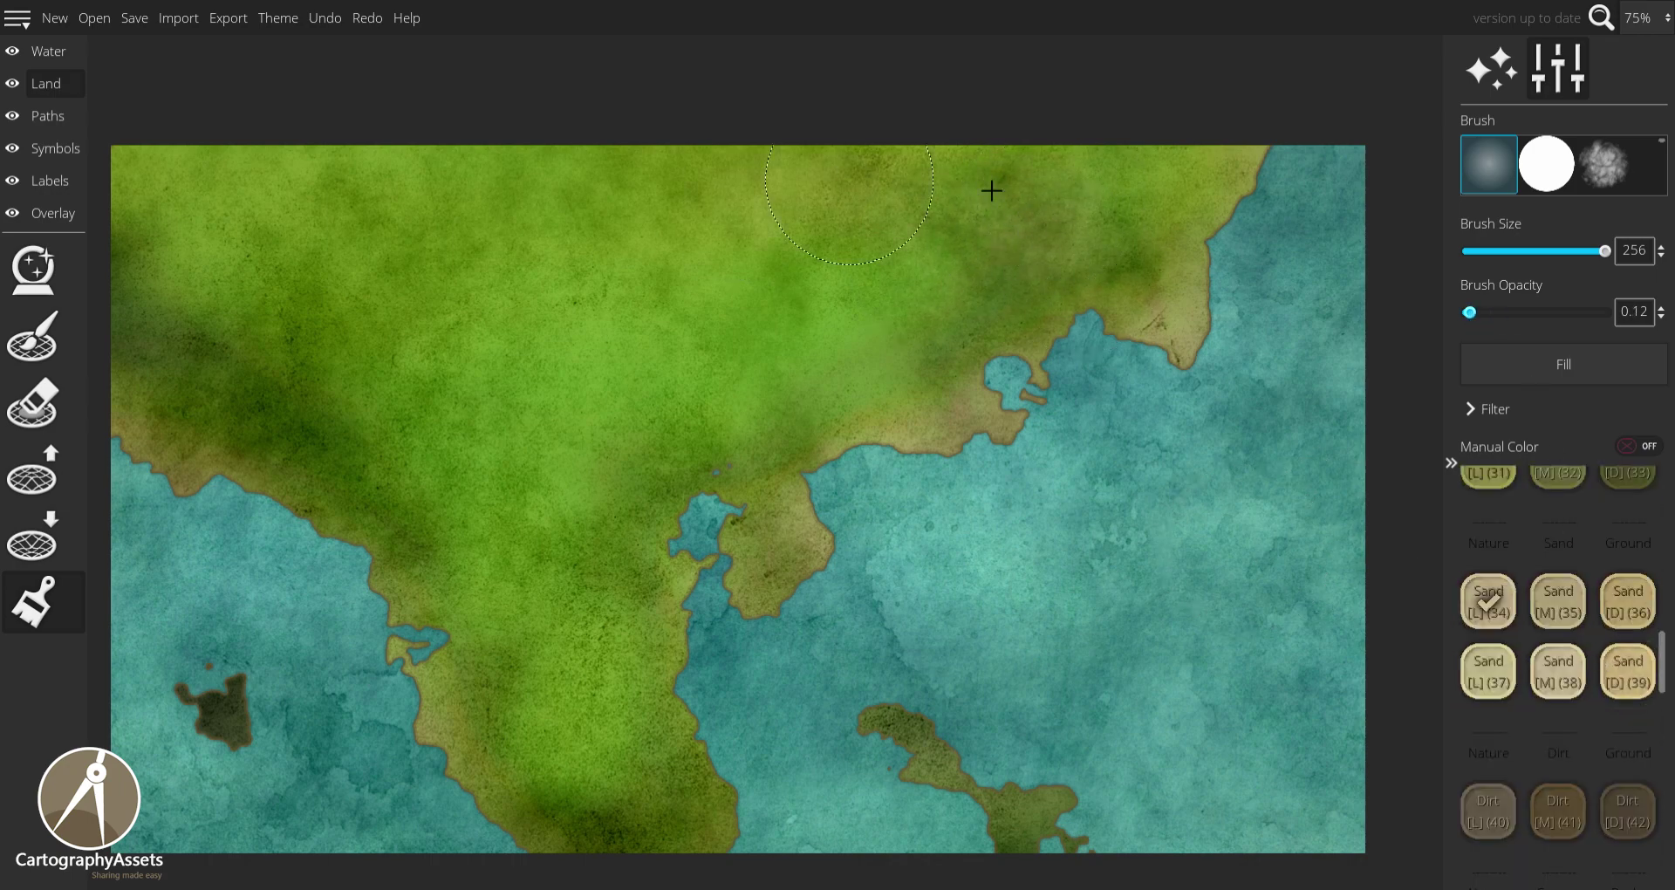
mouse_move(617, 247)
mouse_down()
mouse_move(1000, 311)
mouse_move(736, 397)
mouse_move(700, 445)
mouse_move(1109, 438)
mouse_move(1149, 393)
mouse_move(802, 375)
mouse_move(713, 298)
mouse_move(845, 224)
mouse_move(1001, 173)
mouse_move(1275, 198)
mouse_move(1204, 335)
mouse_move(674, 564)
mouse_move(823, 590)
mouse_move(659, 403)
mouse_up()
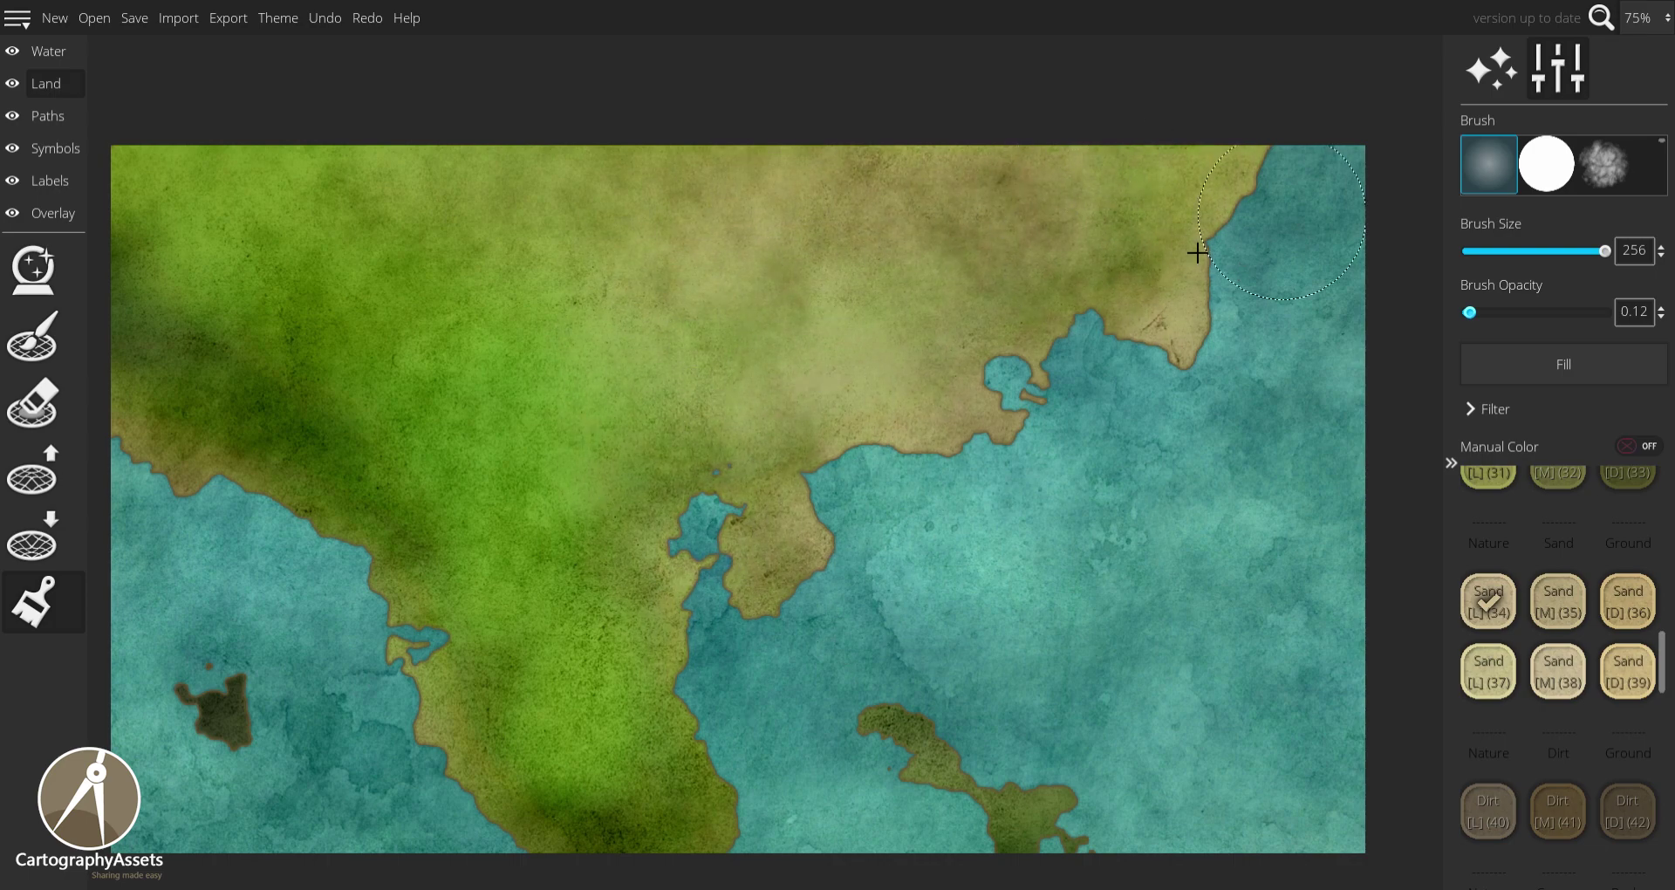
drag(1197, 252, 1213, 279)
Colour the northeastern mainland as canyon land with Rocks [L] (43), Rocks [M] (47) and Rocks [D] (48).
scroll(1514, 614, down, 3)
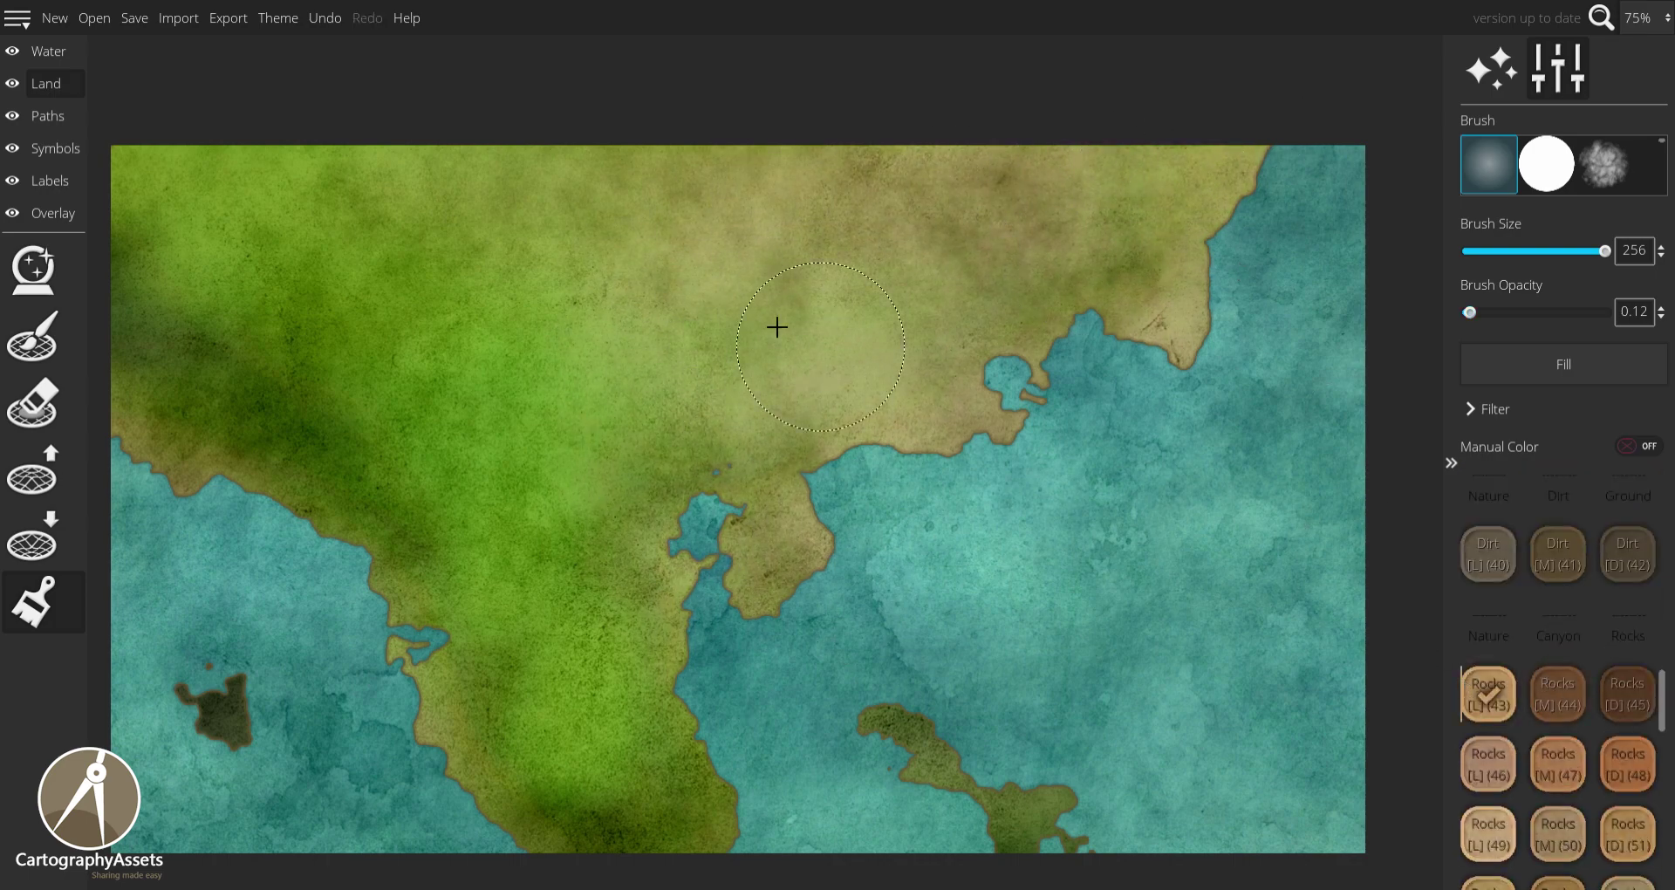
mouse_move(776, 327)
mouse_down()
mouse_move(925, 413)
mouse_move(918, 358)
mouse_move(769, 249)
mouse_move(911, 187)
mouse_move(973, 134)
mouse_up()
scroll(1614, 682, down, 2)
click(1570, 663)
drag(790, 377, 773, 385)
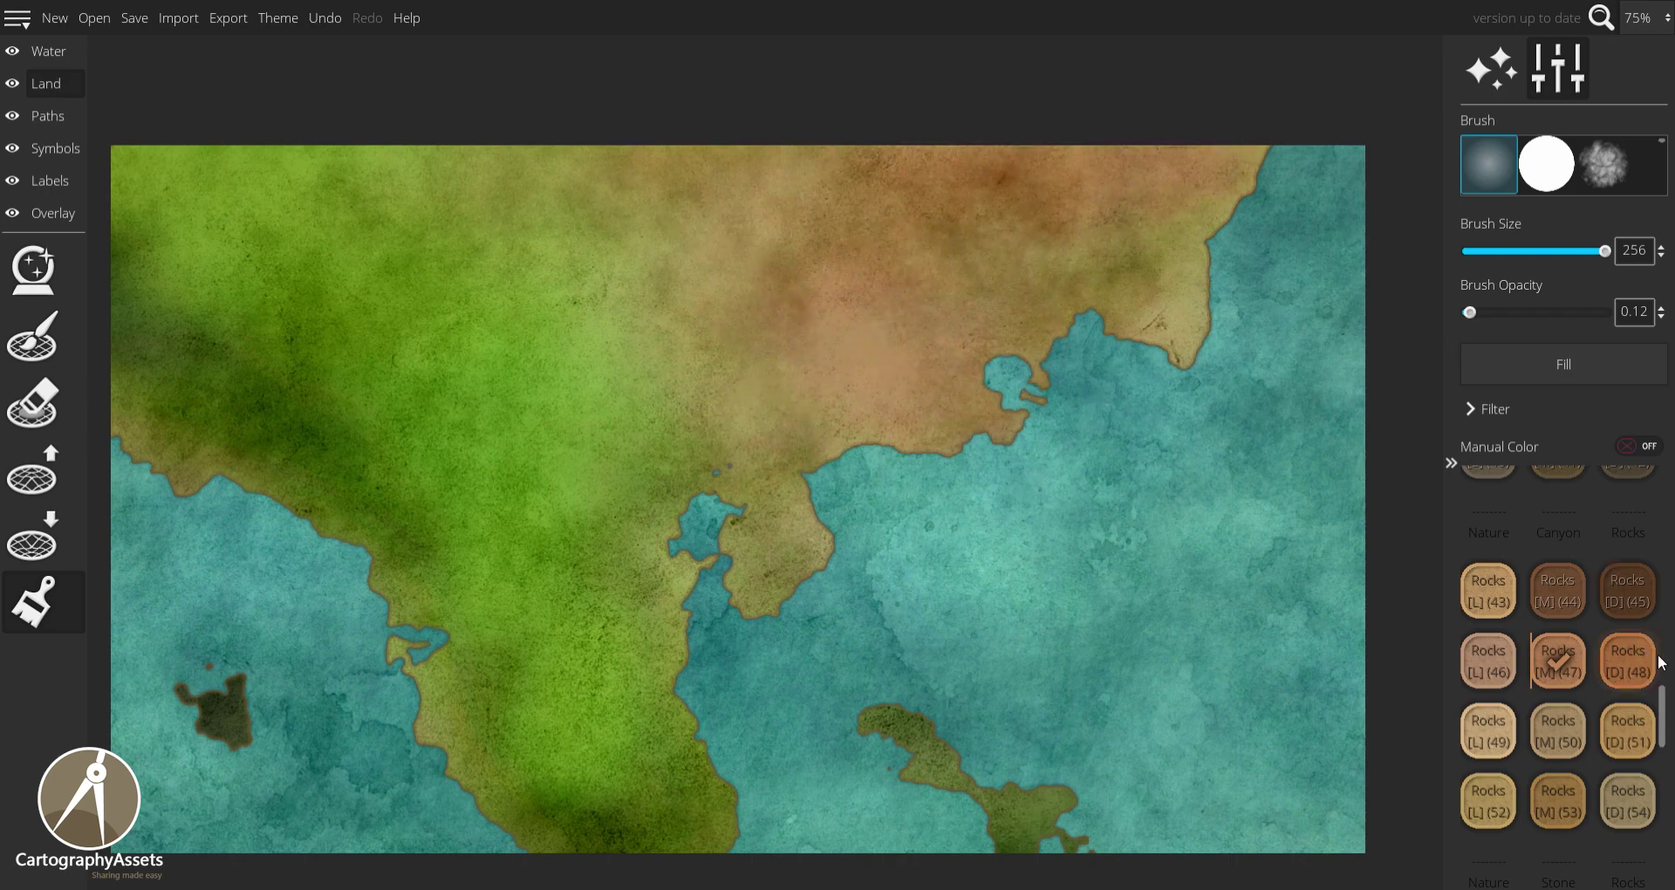
scroll(1595, 614, up, 4)
scroll(1594, 605, down, 4)
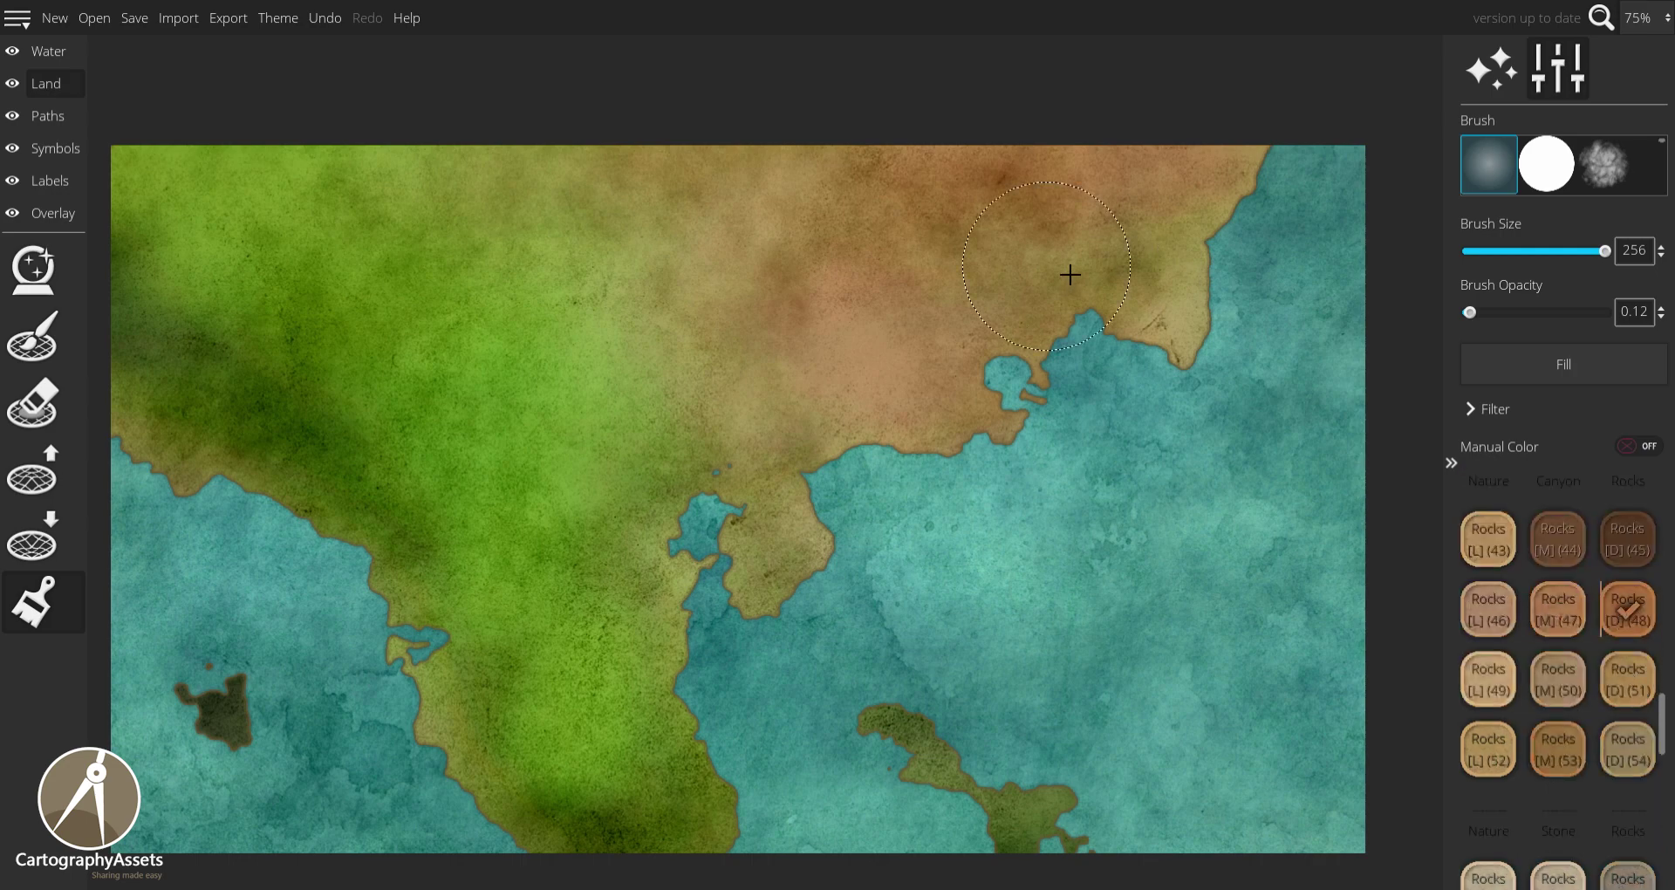
Paint a stony band from the northern edge through the central mainland with Rocks [L] (55) and Rocks [M] (59).
scroll(1599, 689, down, 3)
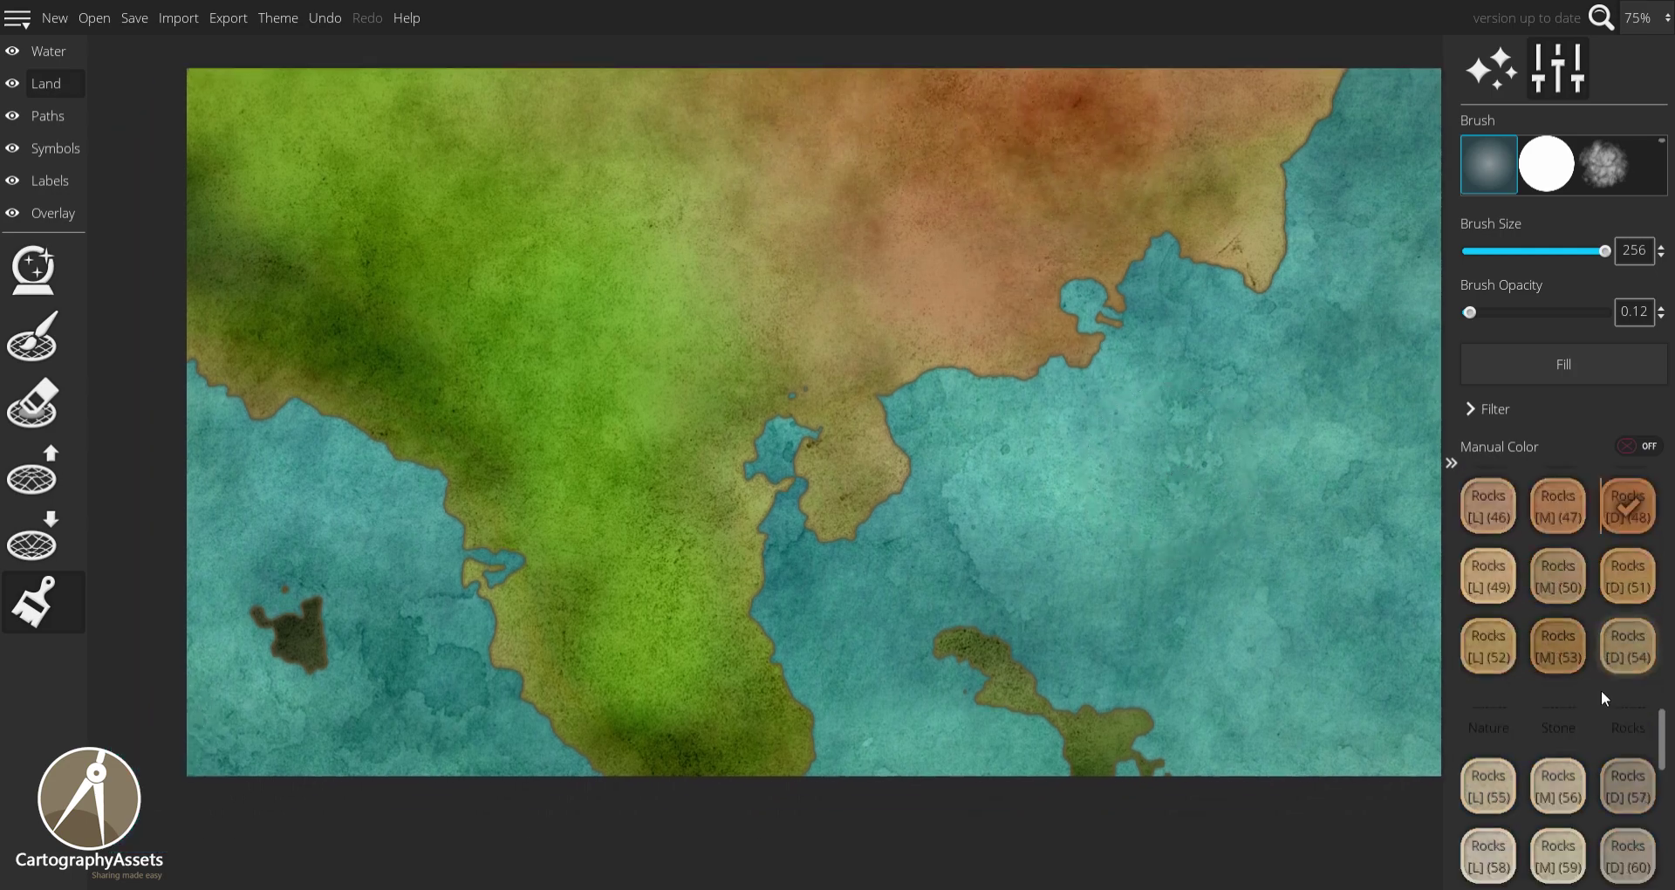
click(1479, 681)
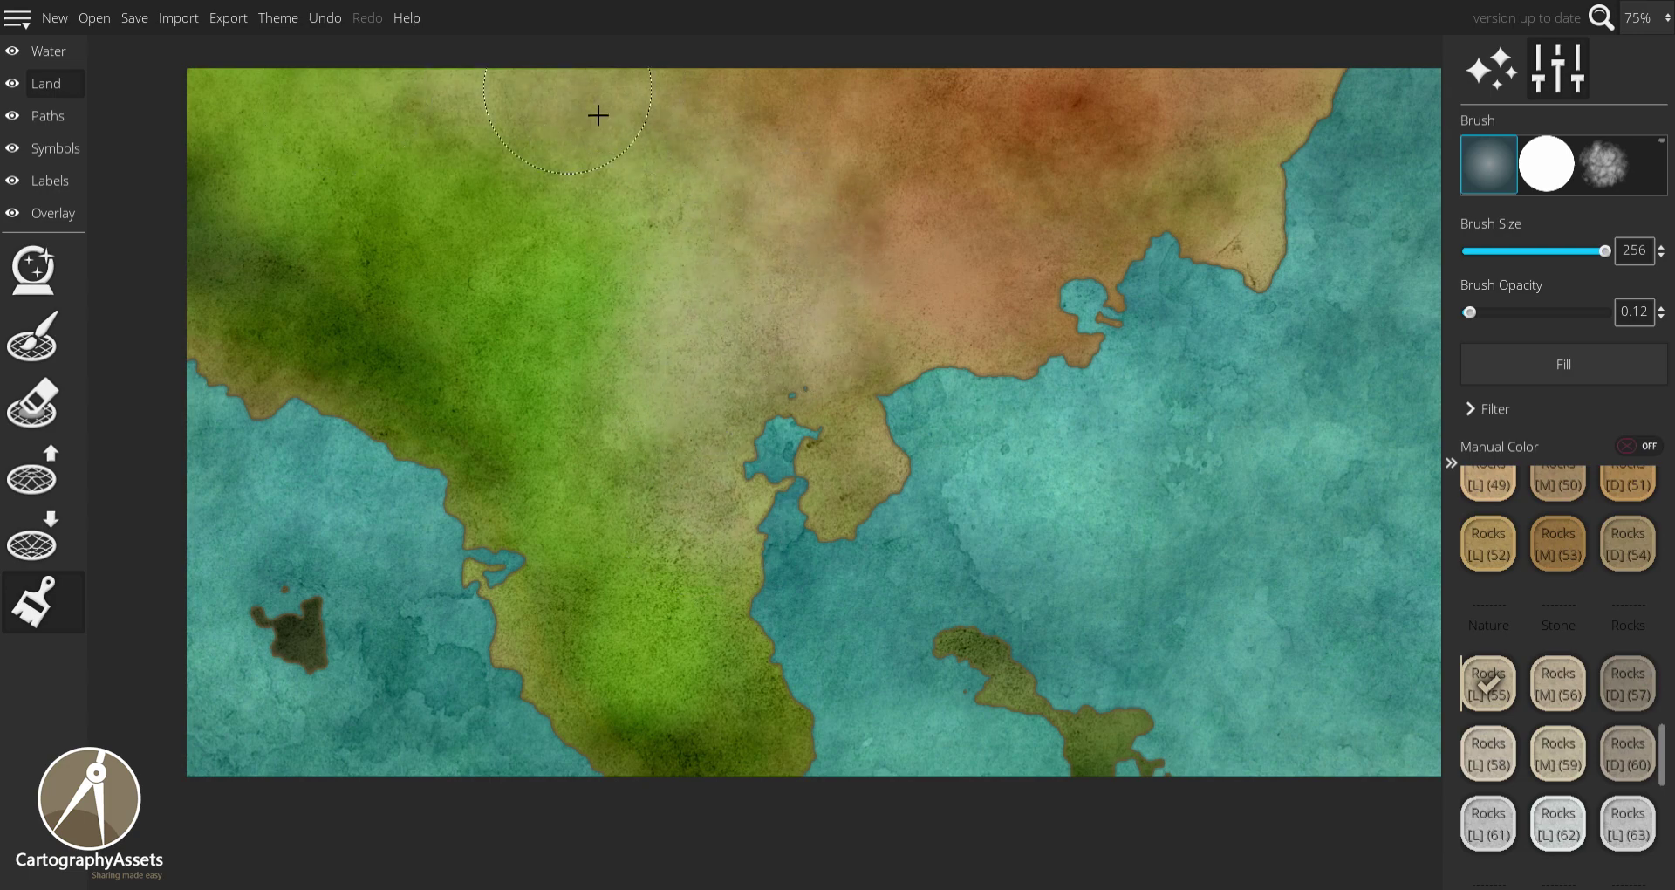
mouse_move(672, 462)
mouse_down()
mouse_move(648, 560)
mouse_move(720, 601)
mouse_up()
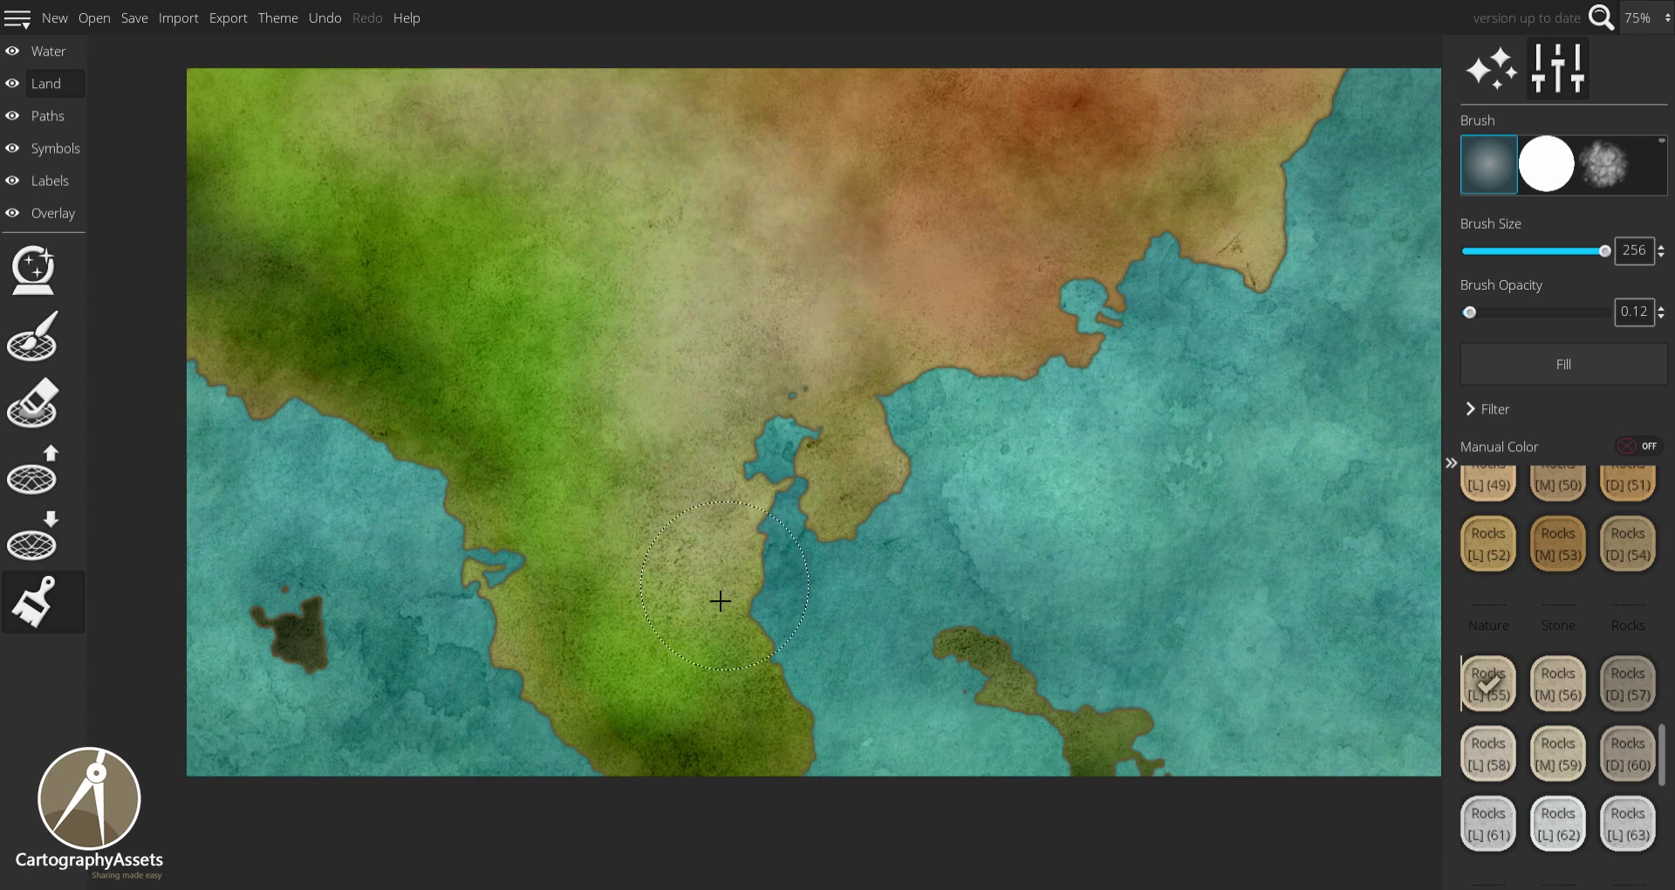
click(1558, 754)
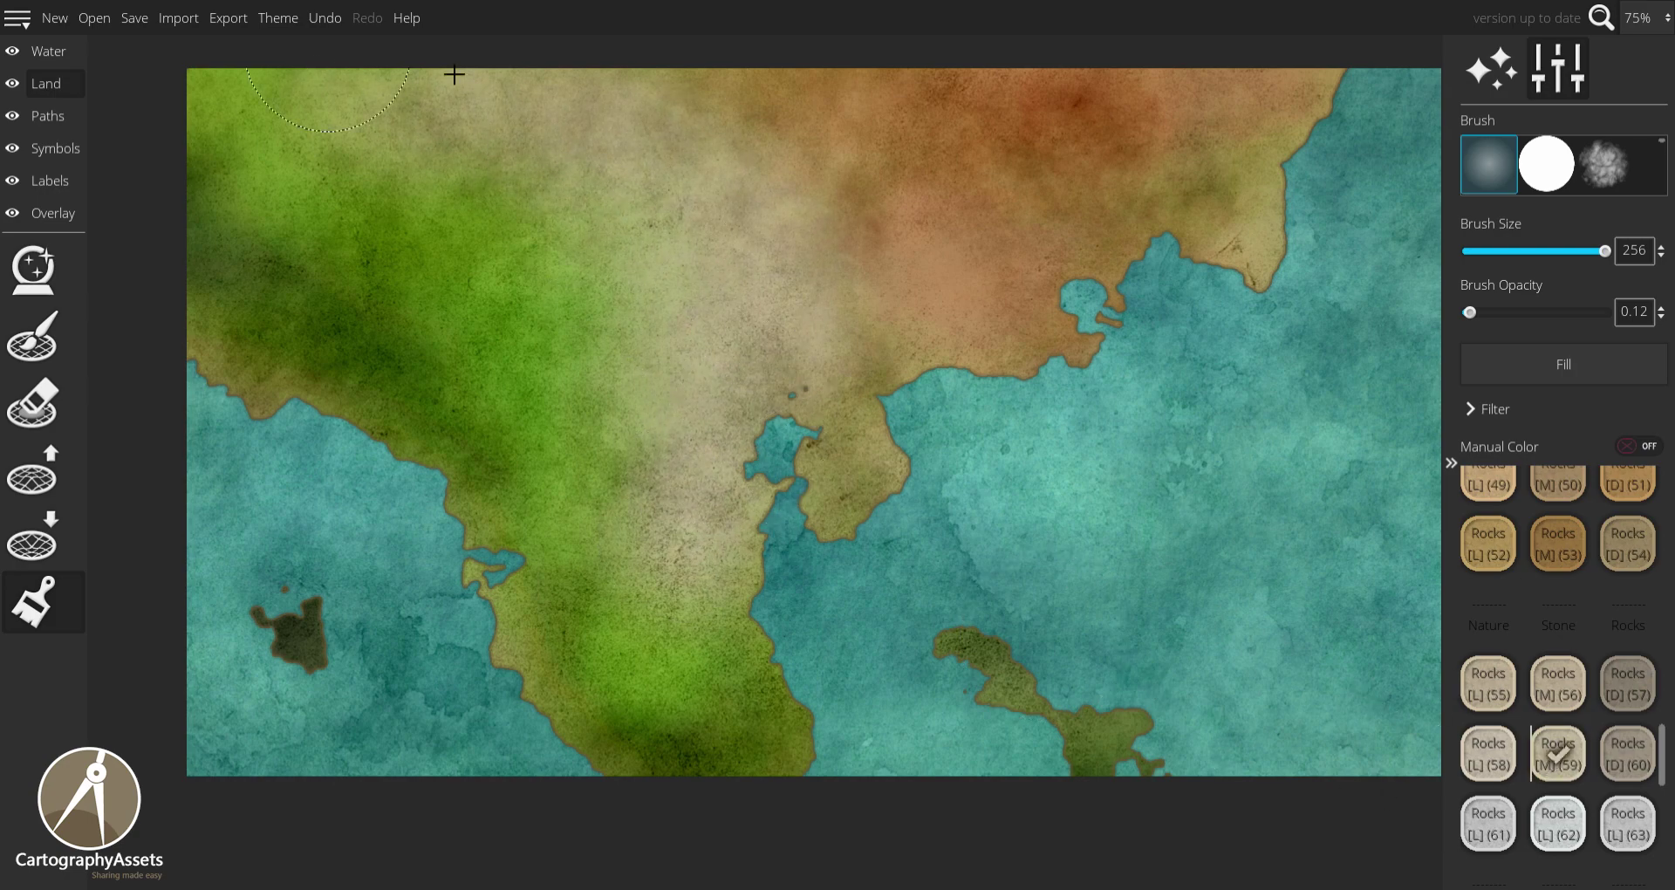
Lighten the central stony band with Rocks [L] (61) and blend its canyon-side edge with Rocks [M] (47), reducing the brush size to 100.
click(1490, 824)
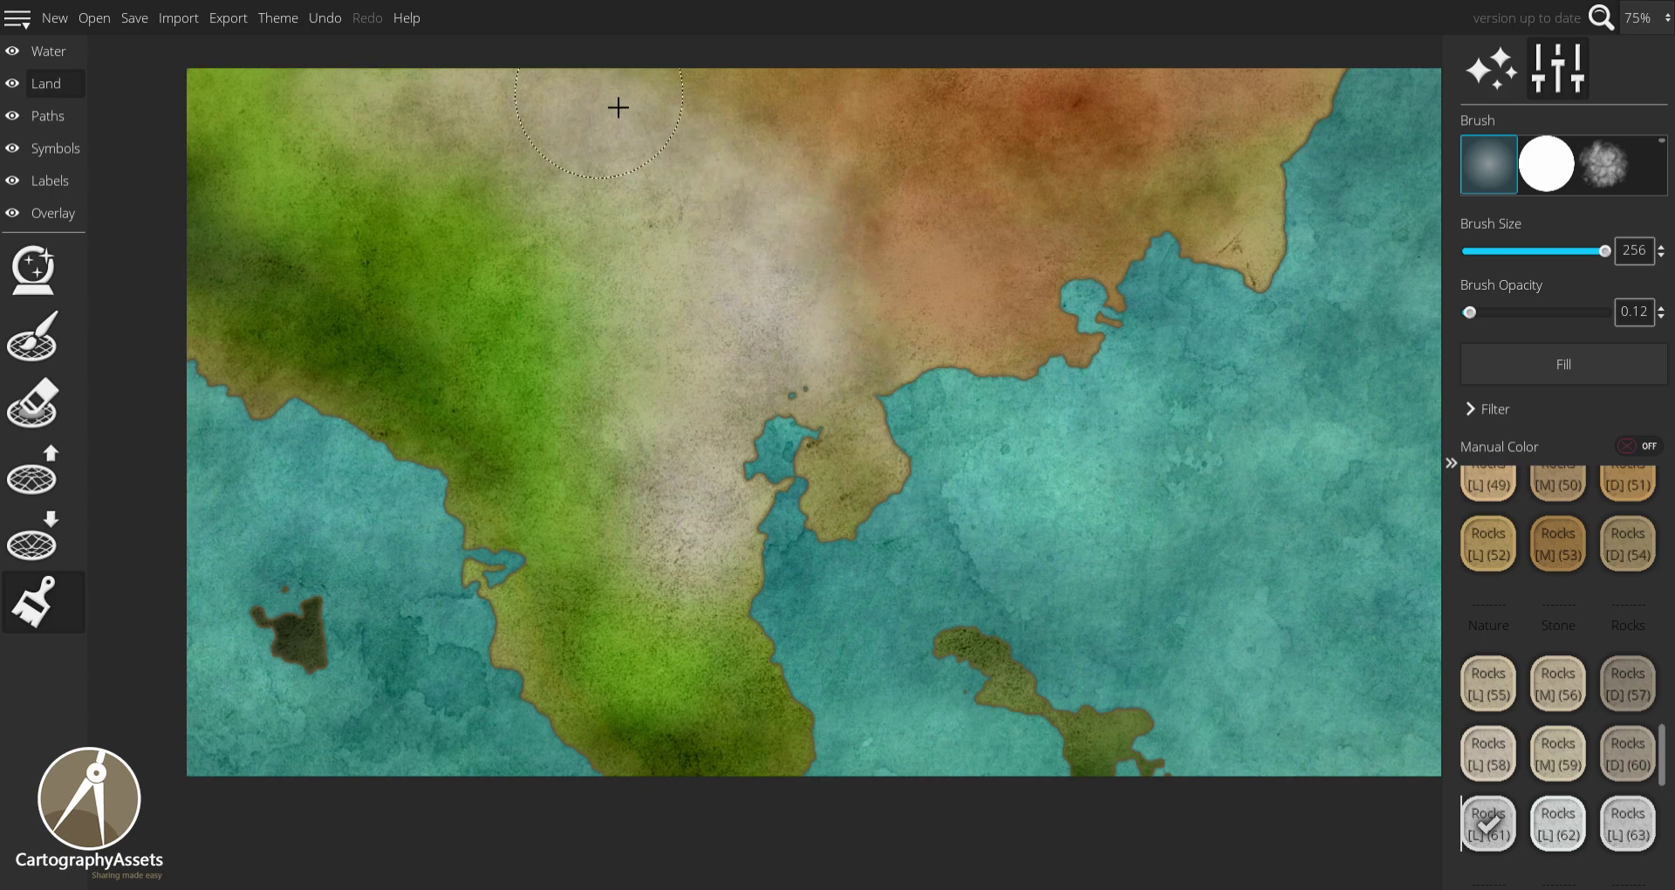
scroll(1561, 594, up, 3)
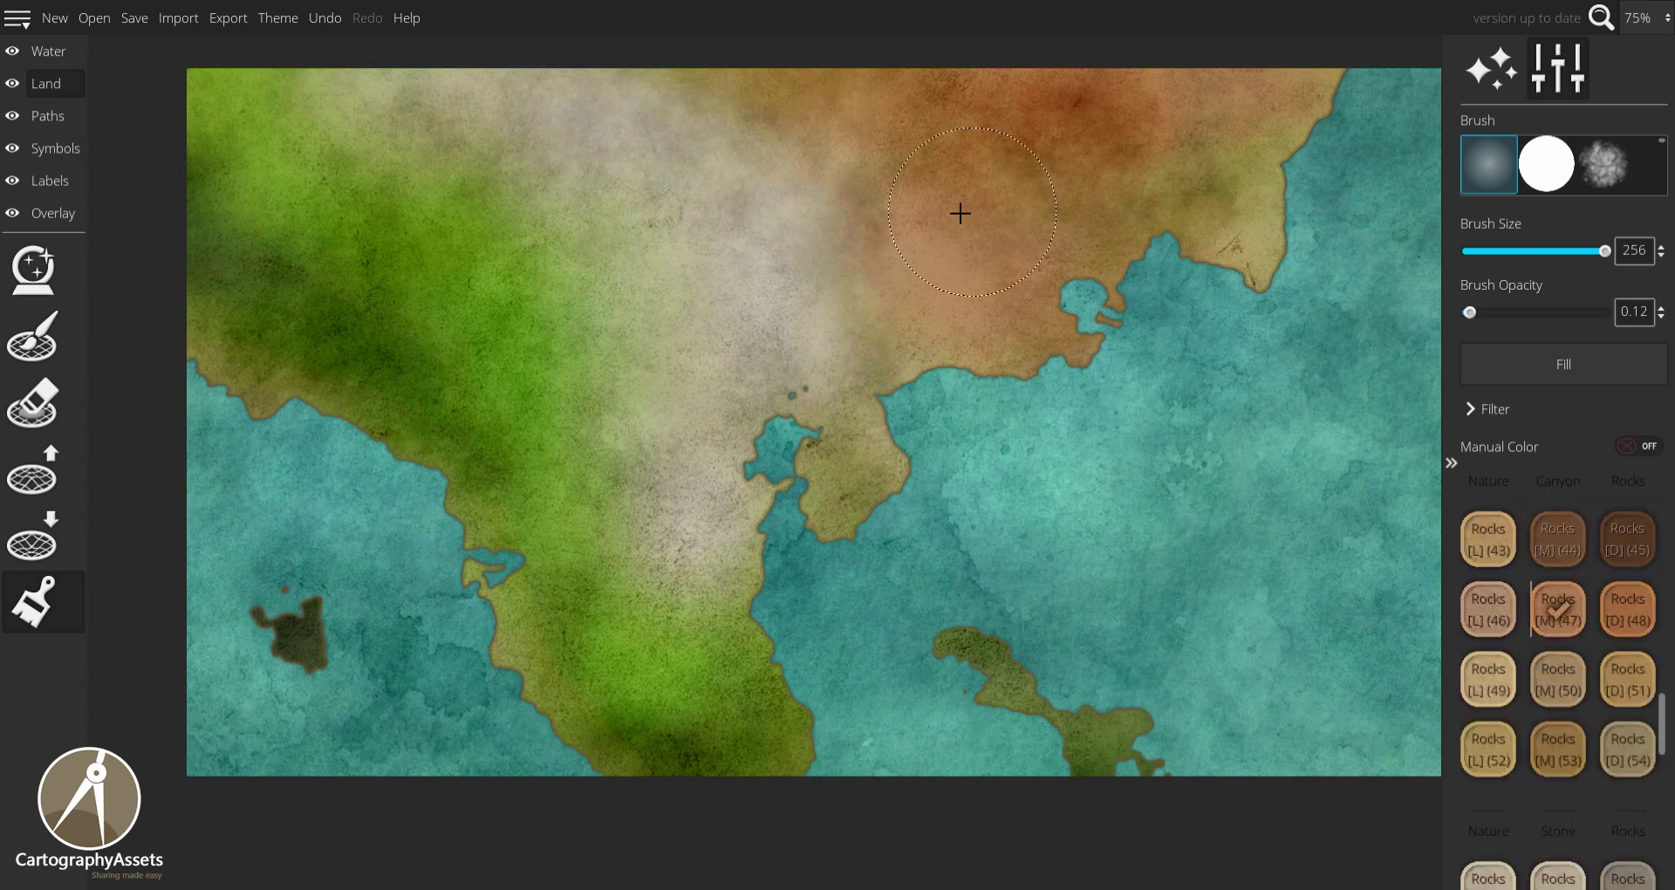
drag(959, 213, 890, 239)
key(bracketleft)
key(bracketleft)
key(bracketleft)
key(bracketleft)
key(bracketleft)
key(bracketleft)
key(bracketleft)
key(bracketleft)
key(bracketleft)
key(bracketleft)
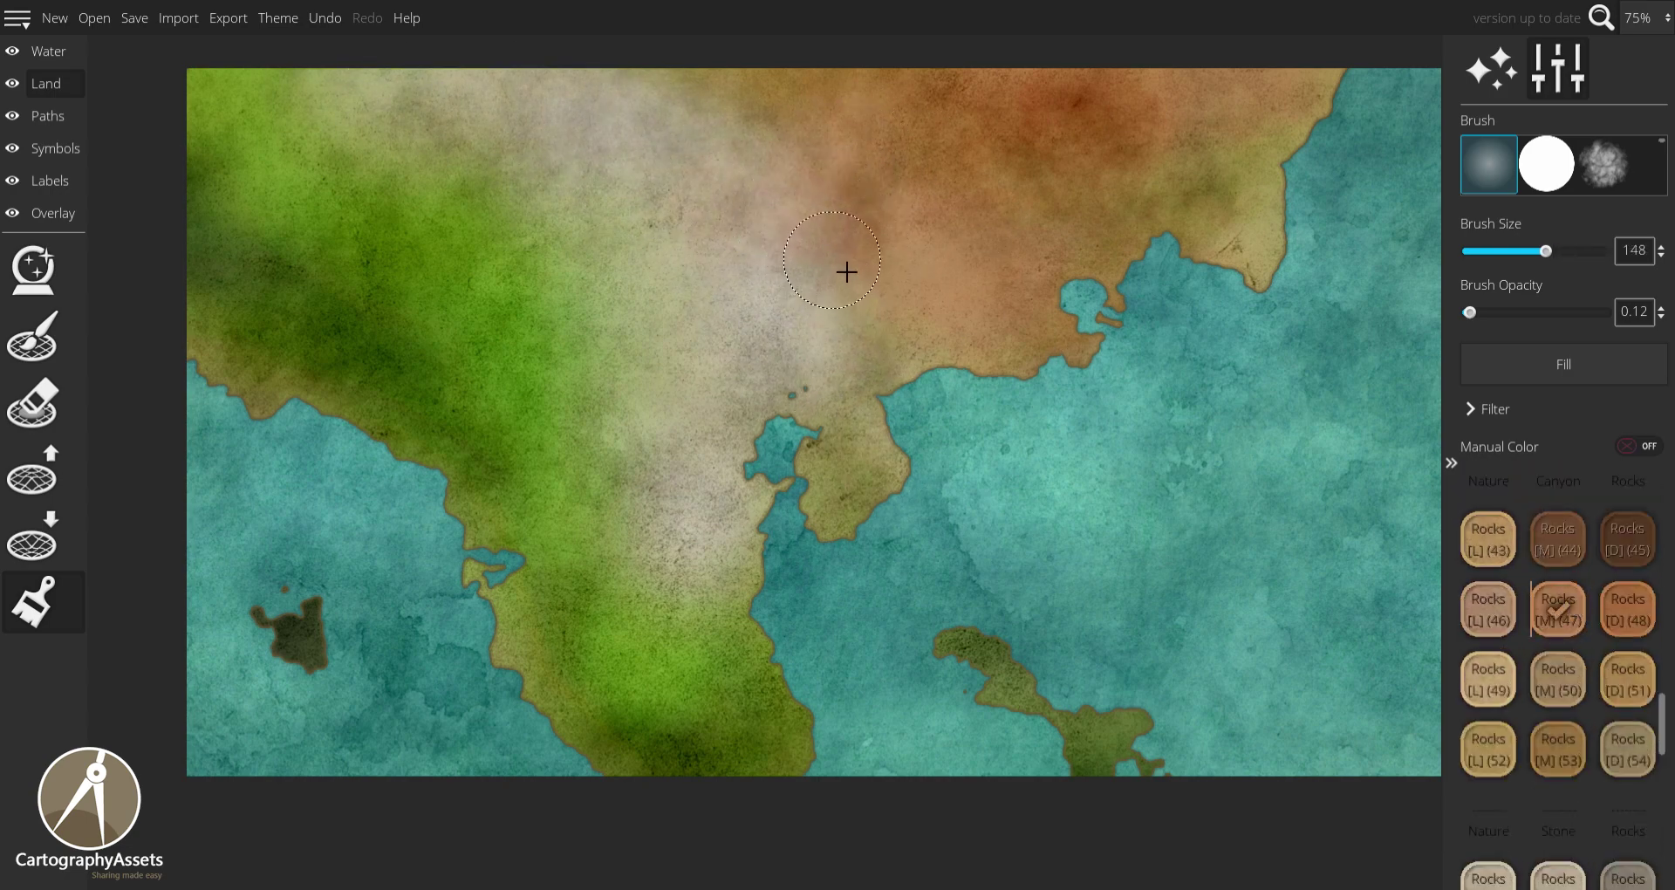
mouse_move(836, 289)
mouse_down()
mouse_move(858, 278)
mouse_move(840, 116)
mouse_up()
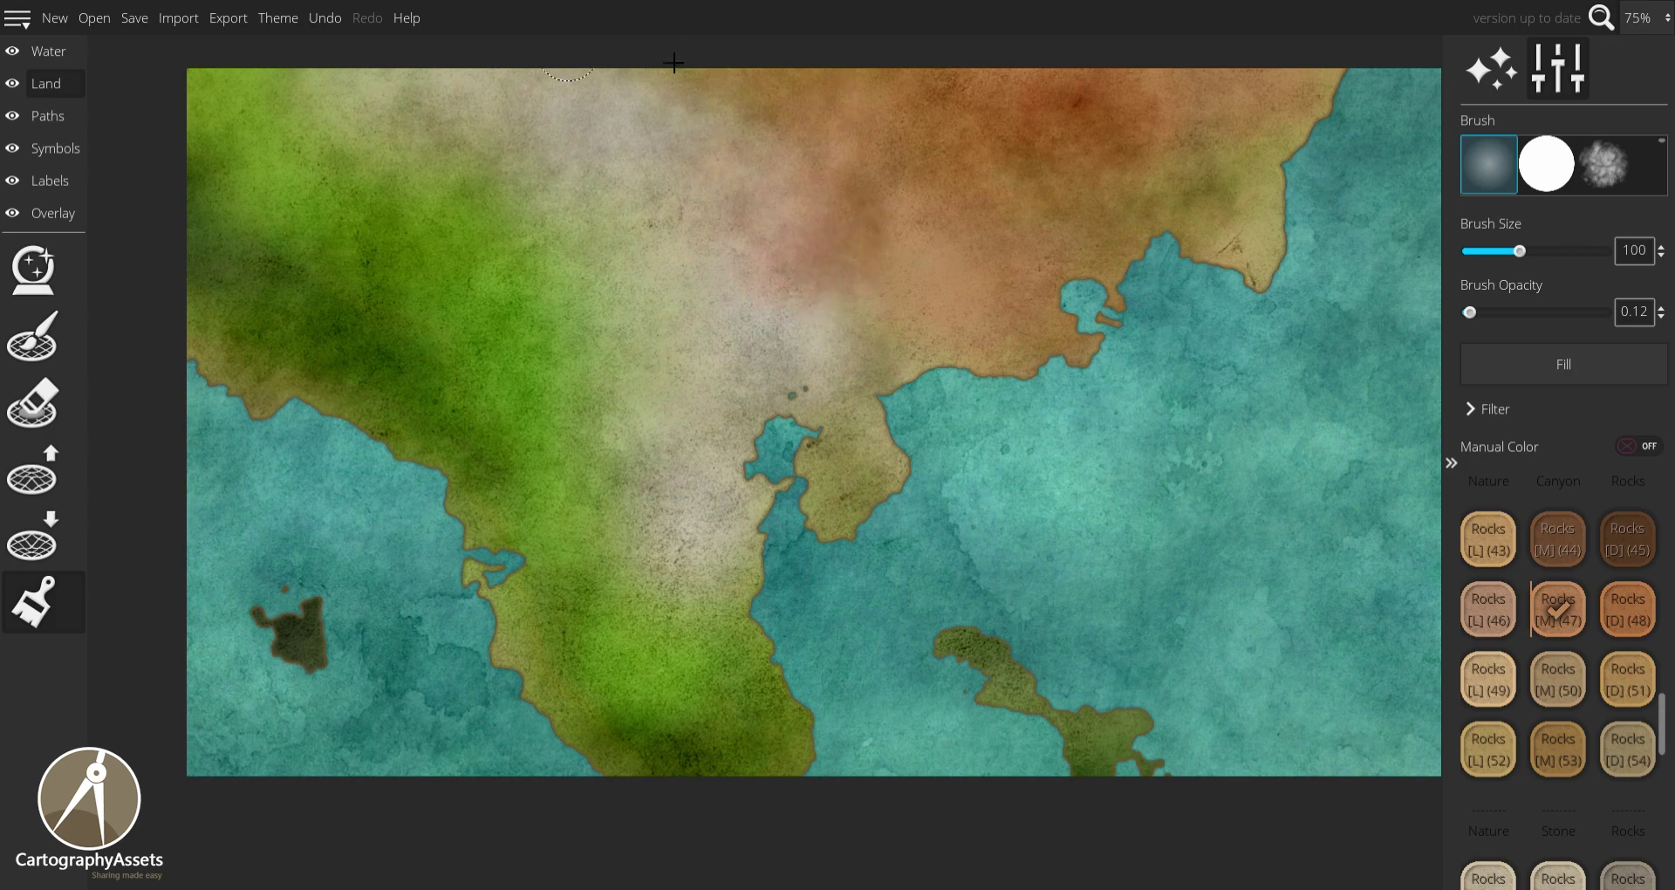
Blend the green region's eastern edge into the stony band with Grass [M] (23) at brush size 100.
scroll(1598, 604, up, 8)
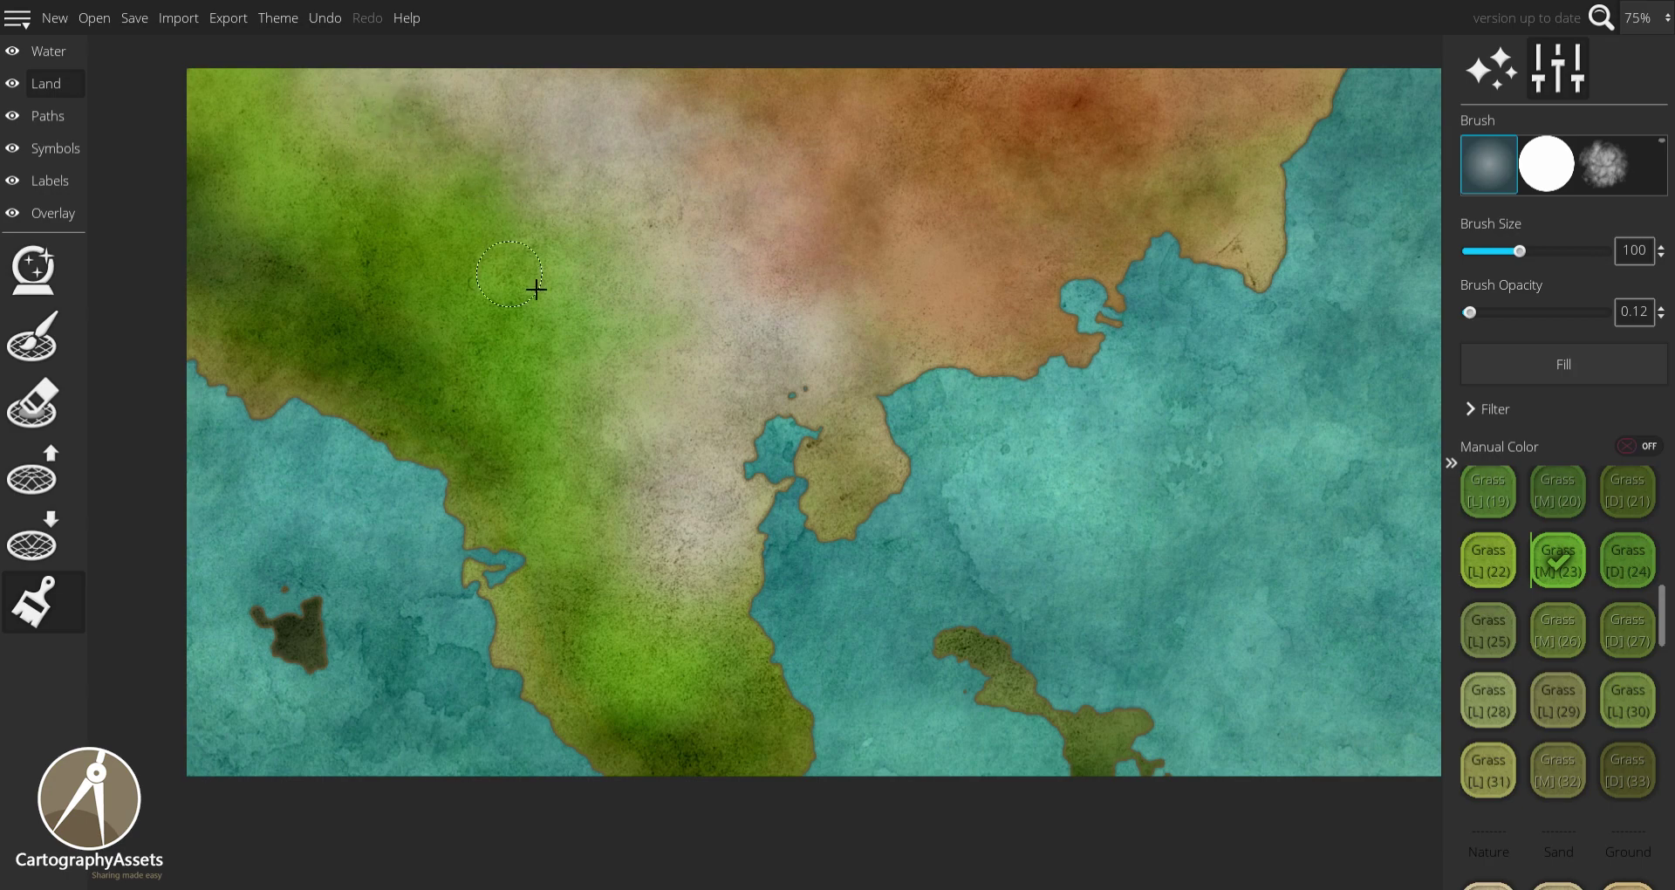
drag(602, 553, 657, 534)
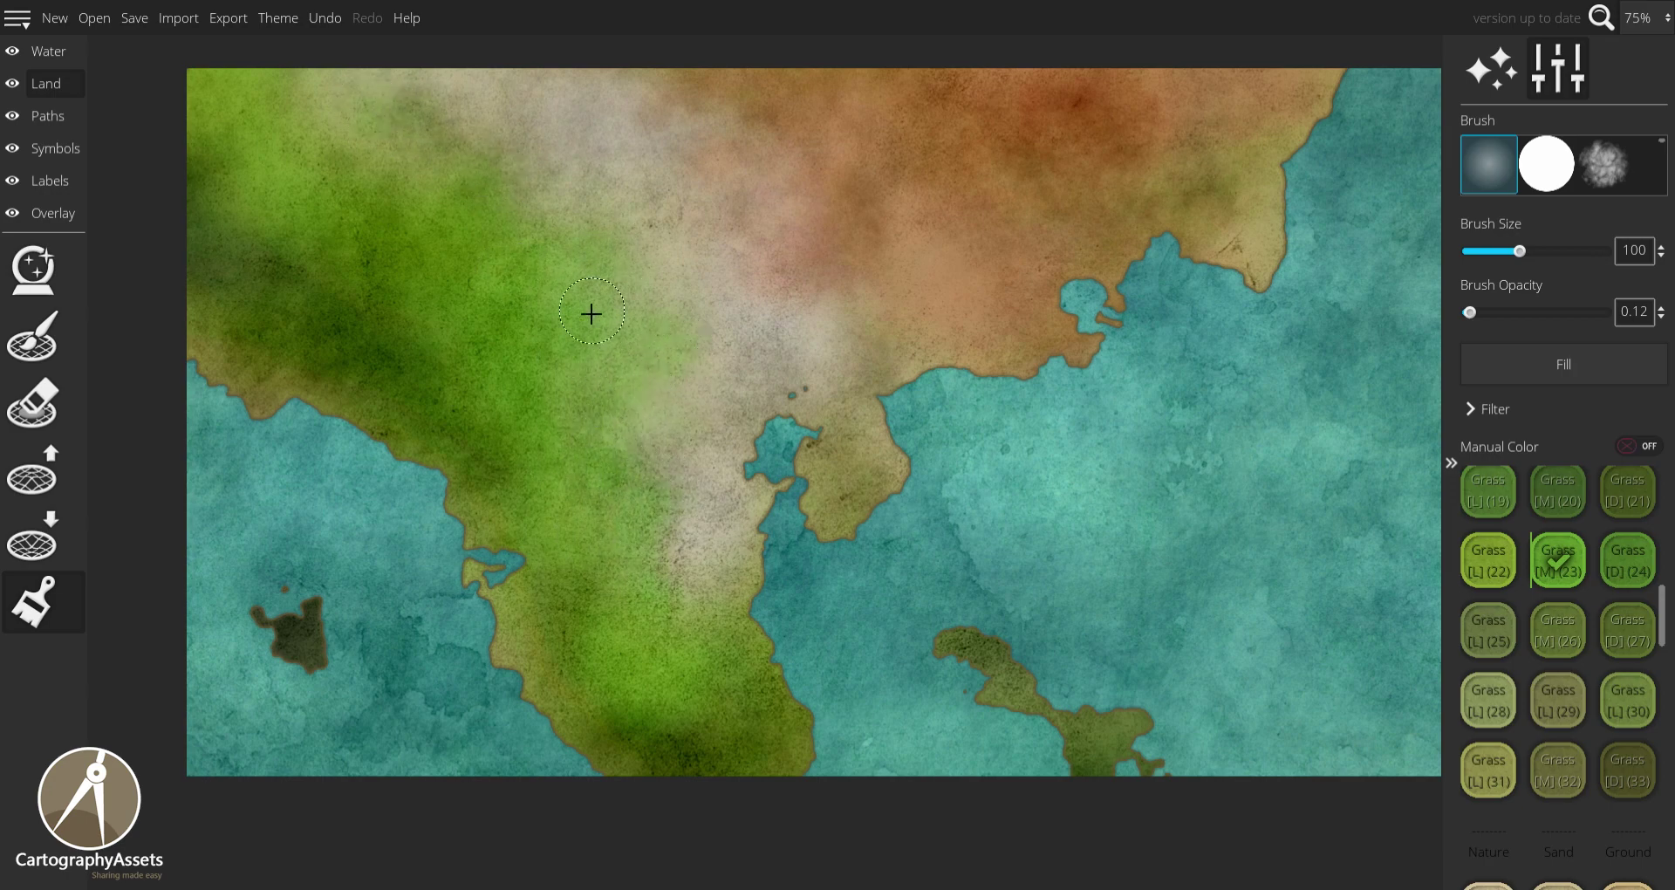
Place bands of the tall, narrow conifer symbol at scale 20 along the green region's northeastern edge and its southwestern coast.
click(55, 147)
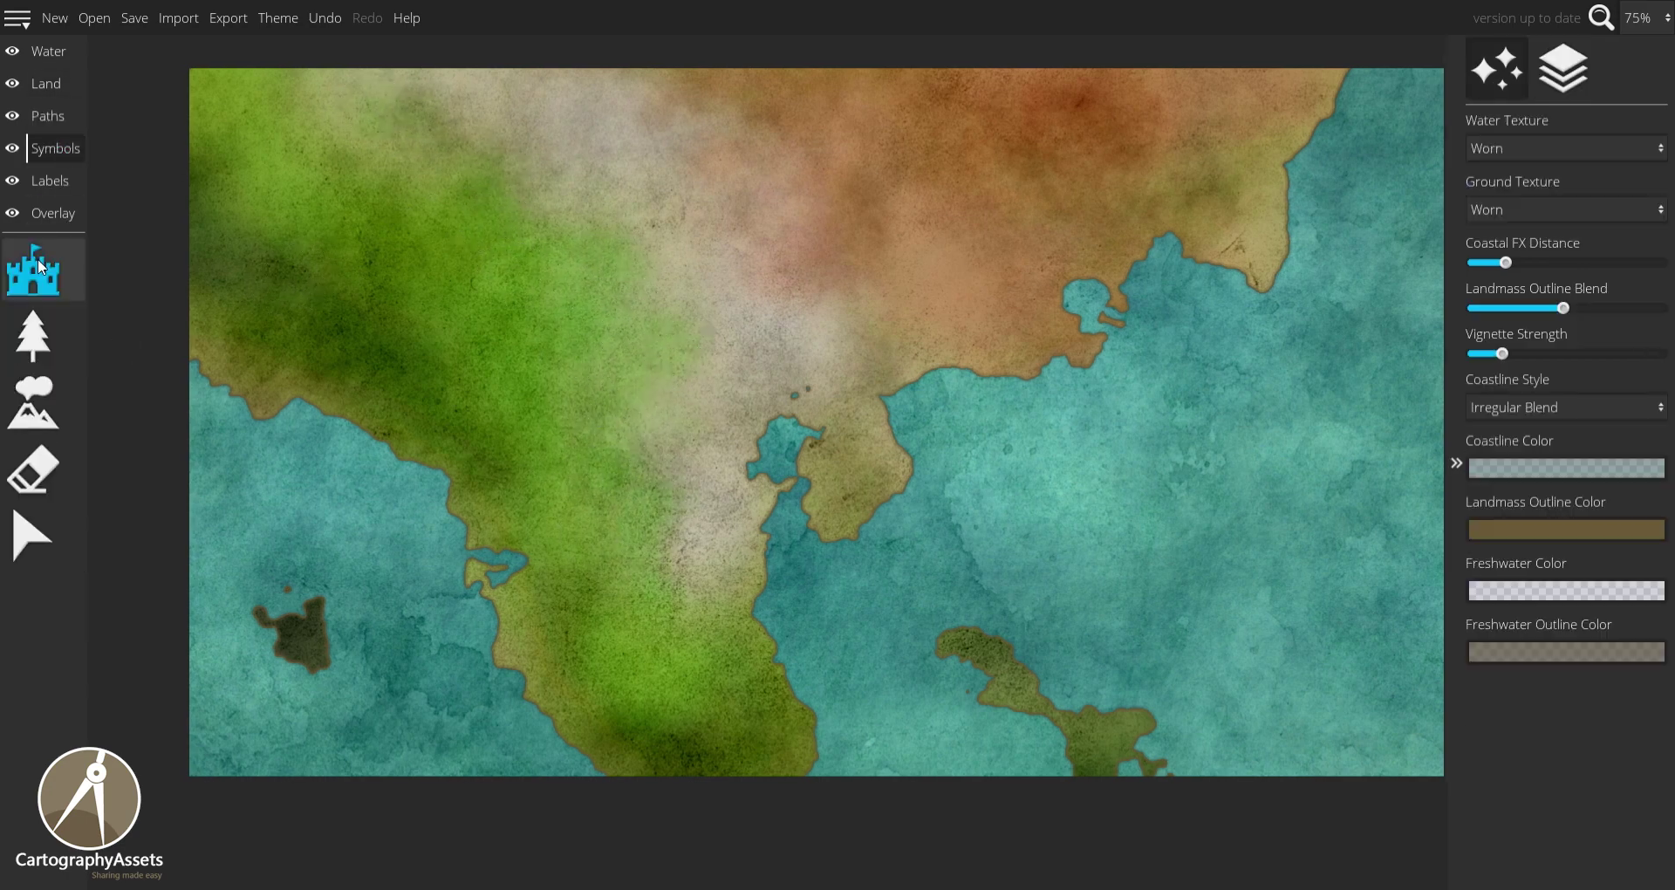
click(37, 328)
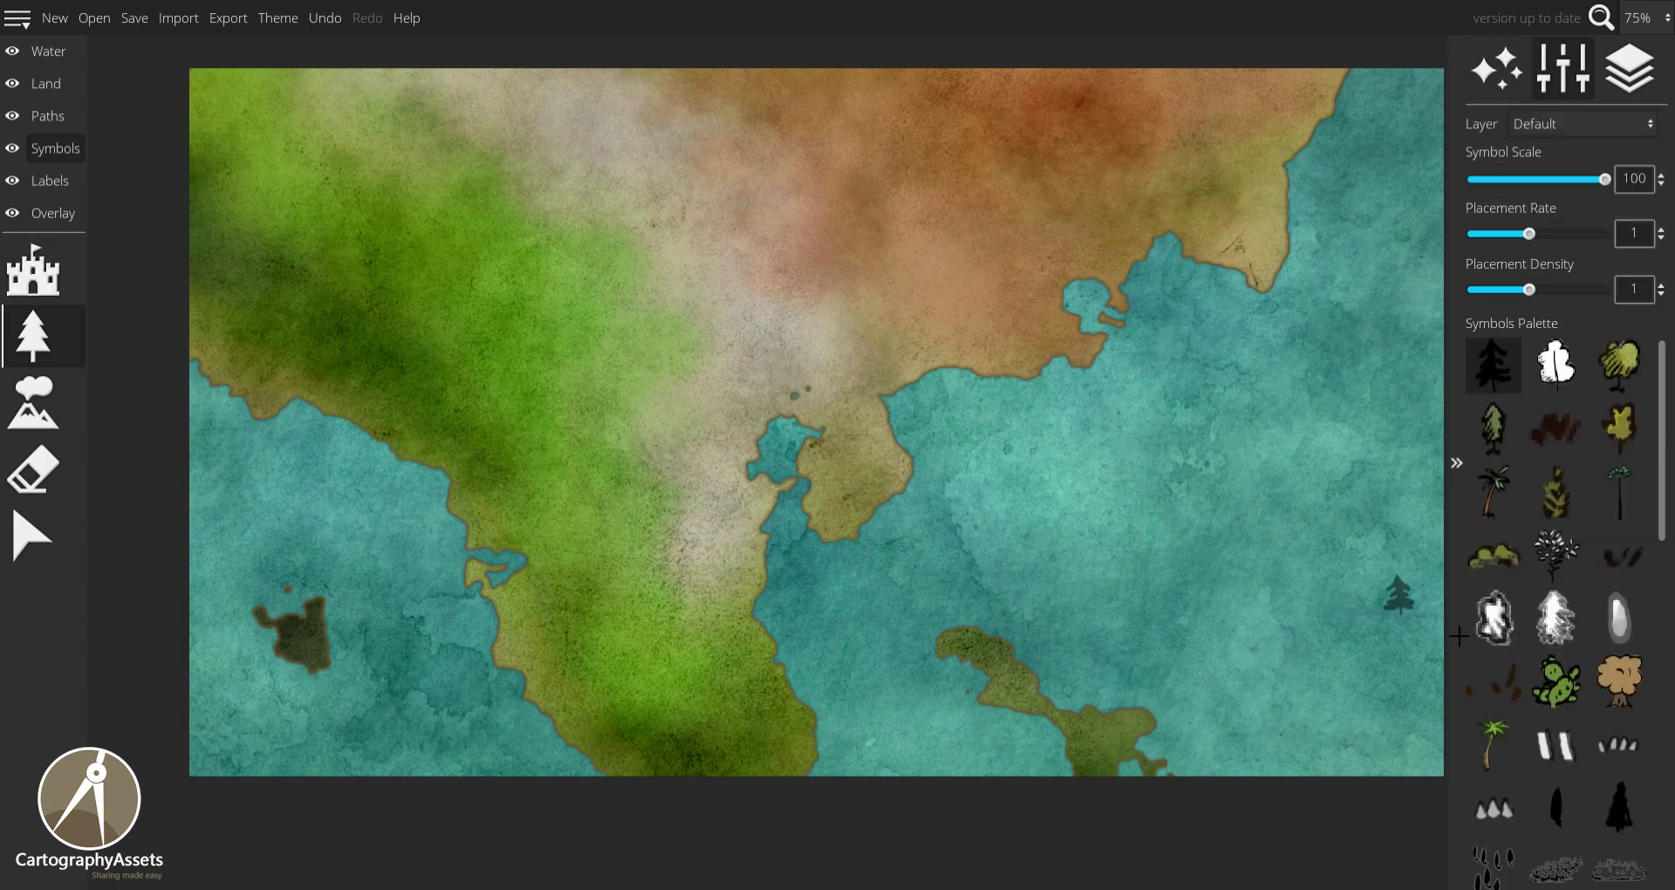
scroll(1575, 673, down, 5)
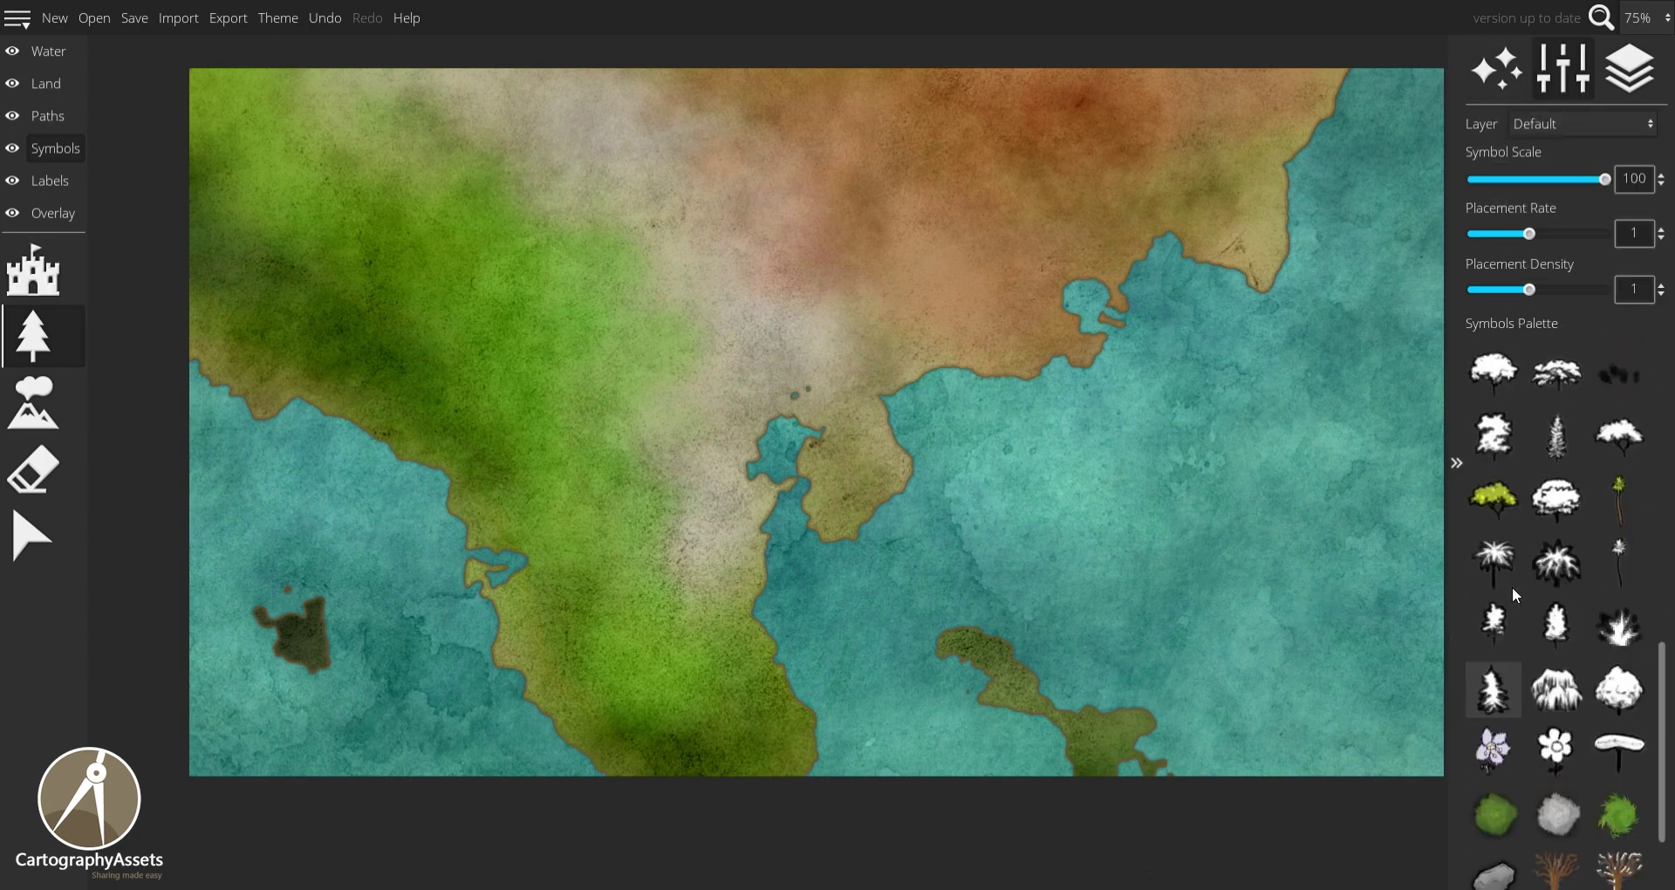
click(1556, 504)
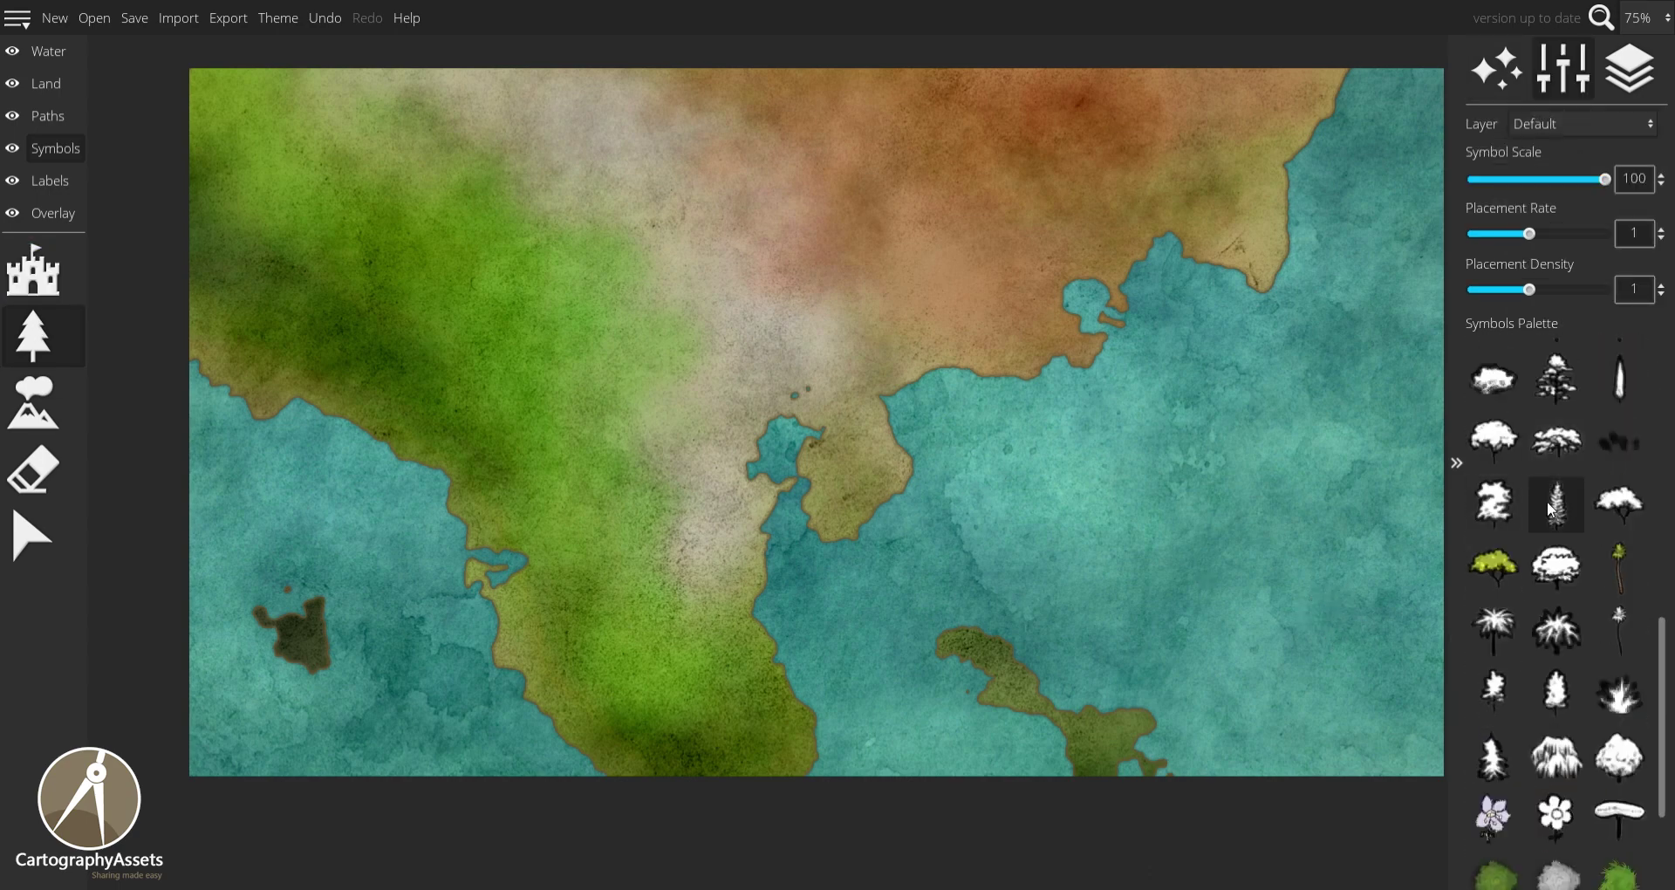
scroll(1331, 371, down, 5)
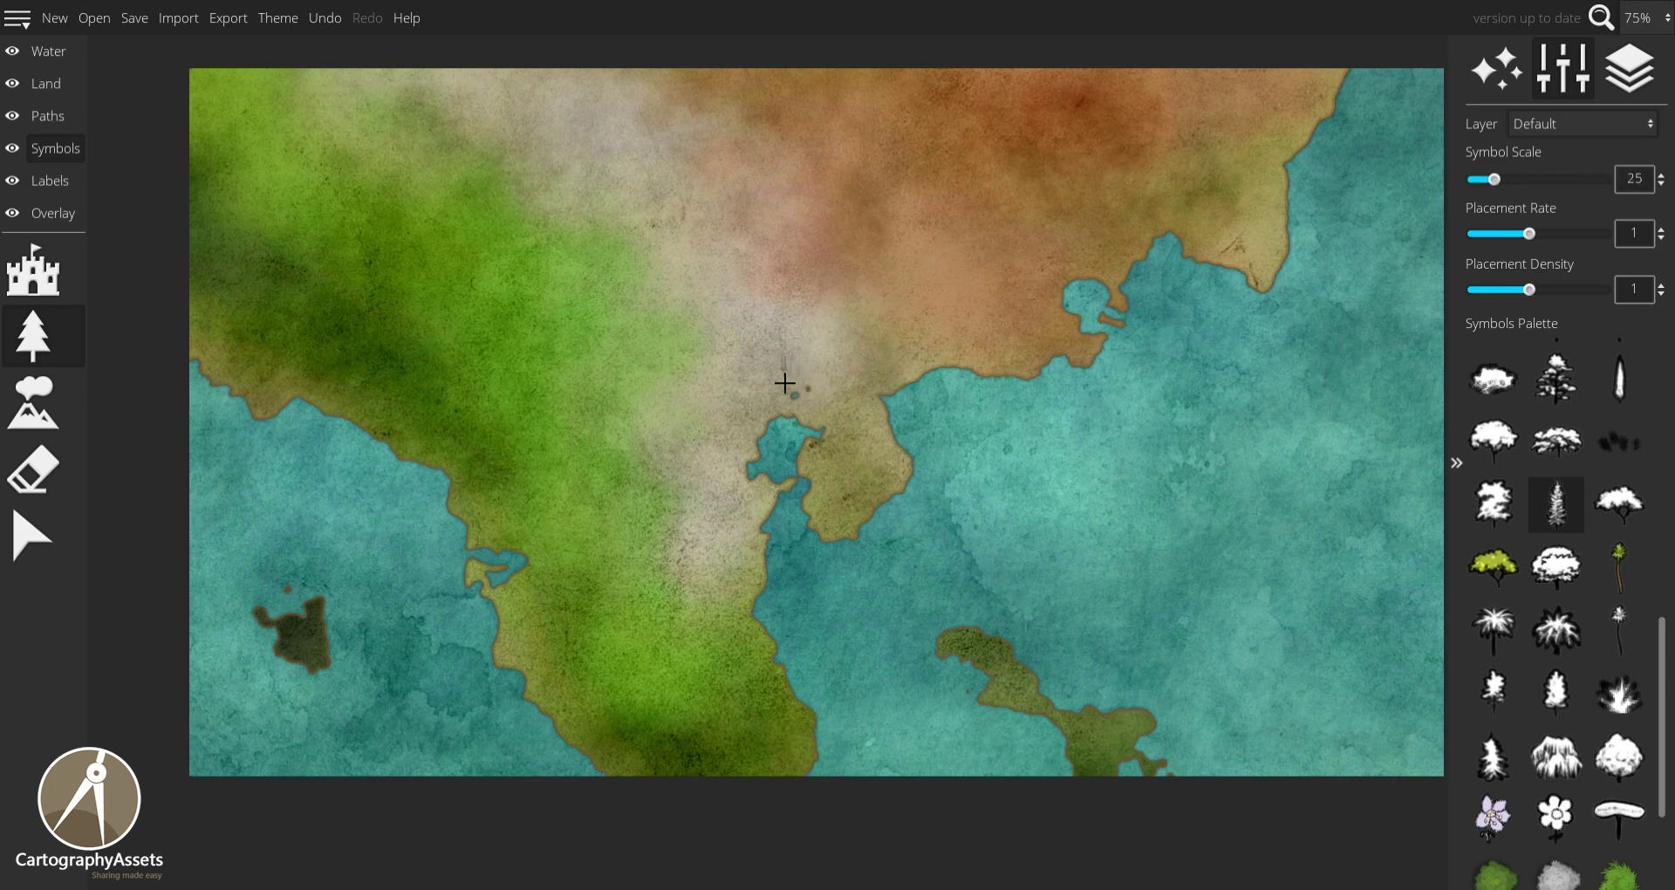
mouse_move(703, 363)
mouse_down()
mouse_move(542, 311)
mouse_move(526, 286)
mouse_move(593, 269)
mouse_move(573, 256)
mouse_move(395, 197)
mouse_move(444, 174)
mouse_move(264, 135)
mouse_move(349, 110)
mouse_move(294, 80)
mouse_move(297, 124)
mouse_move(317, 136)
mouse_move(369, 110)
mouse_move(389, 139)
mouse_move(339, 118)
mouse_move(478, 156)
mouse_move(497, 179)
mouse_move(456, 202)
mouse_move(609, 259)
mouse_move(565, 277)
mouse_move(675, 327)
mouse_move(563, 347)
mouse_move(642, 402)
mouse_move(578, 418)
mouse_move(574, 451)
mouse_move(647, 496)
mouse_move(612, 544)
mouse_move(660, 554)
mouse_up()
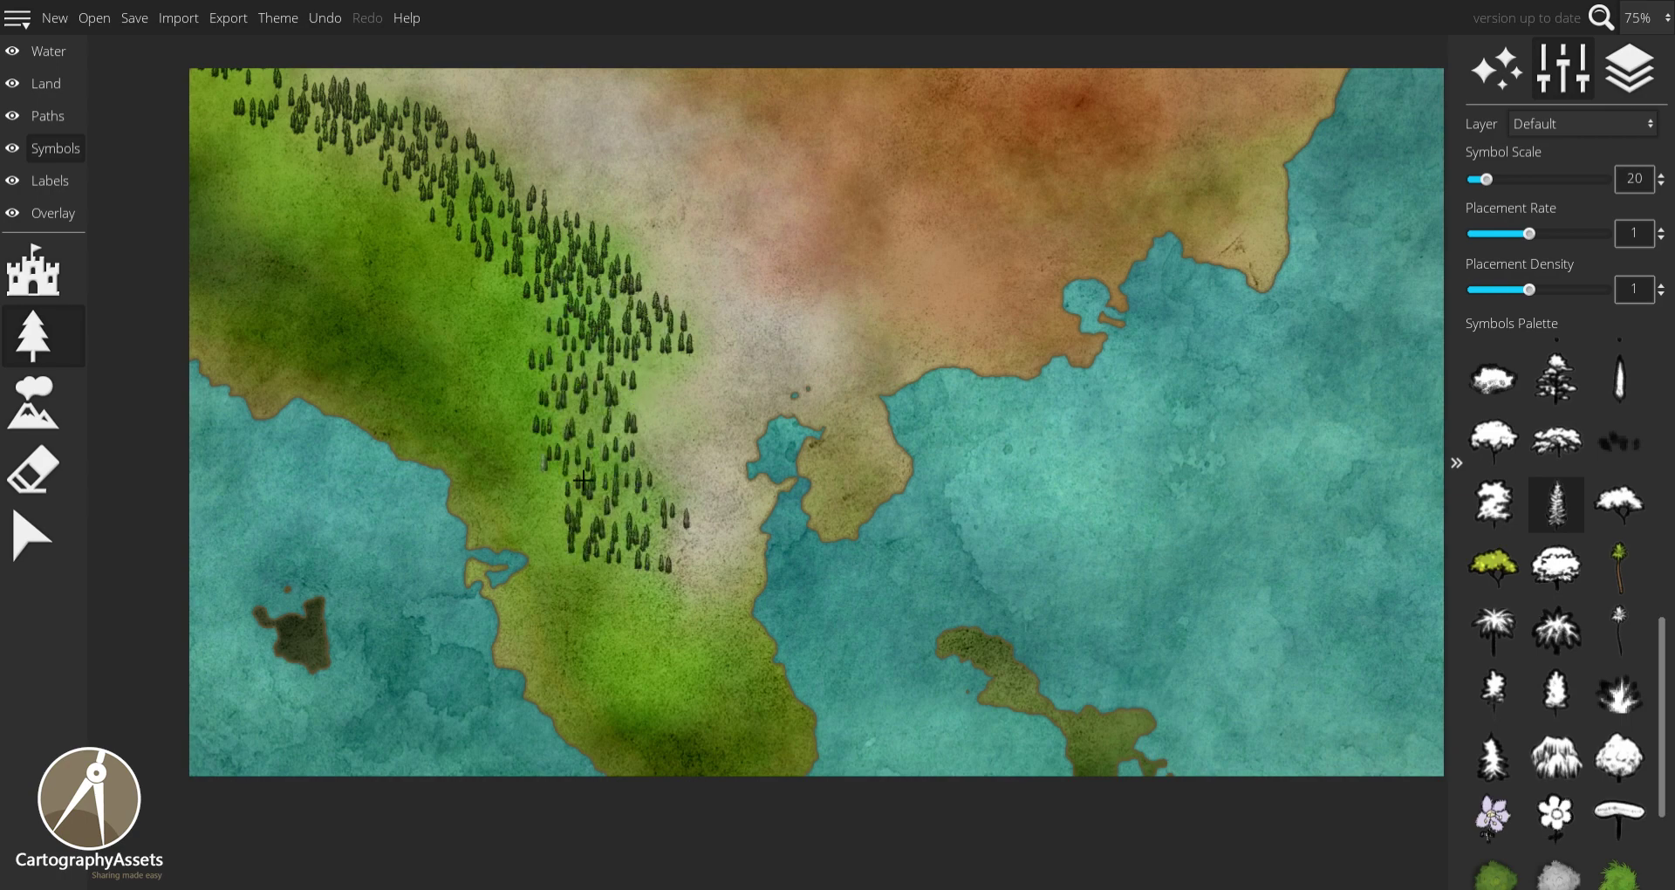
mouse_move(583, 479)
mouse_down()
mouse_move(627, 463)
mouse_move(581, 389)
mouse_move(627, 348)
mouse_up()
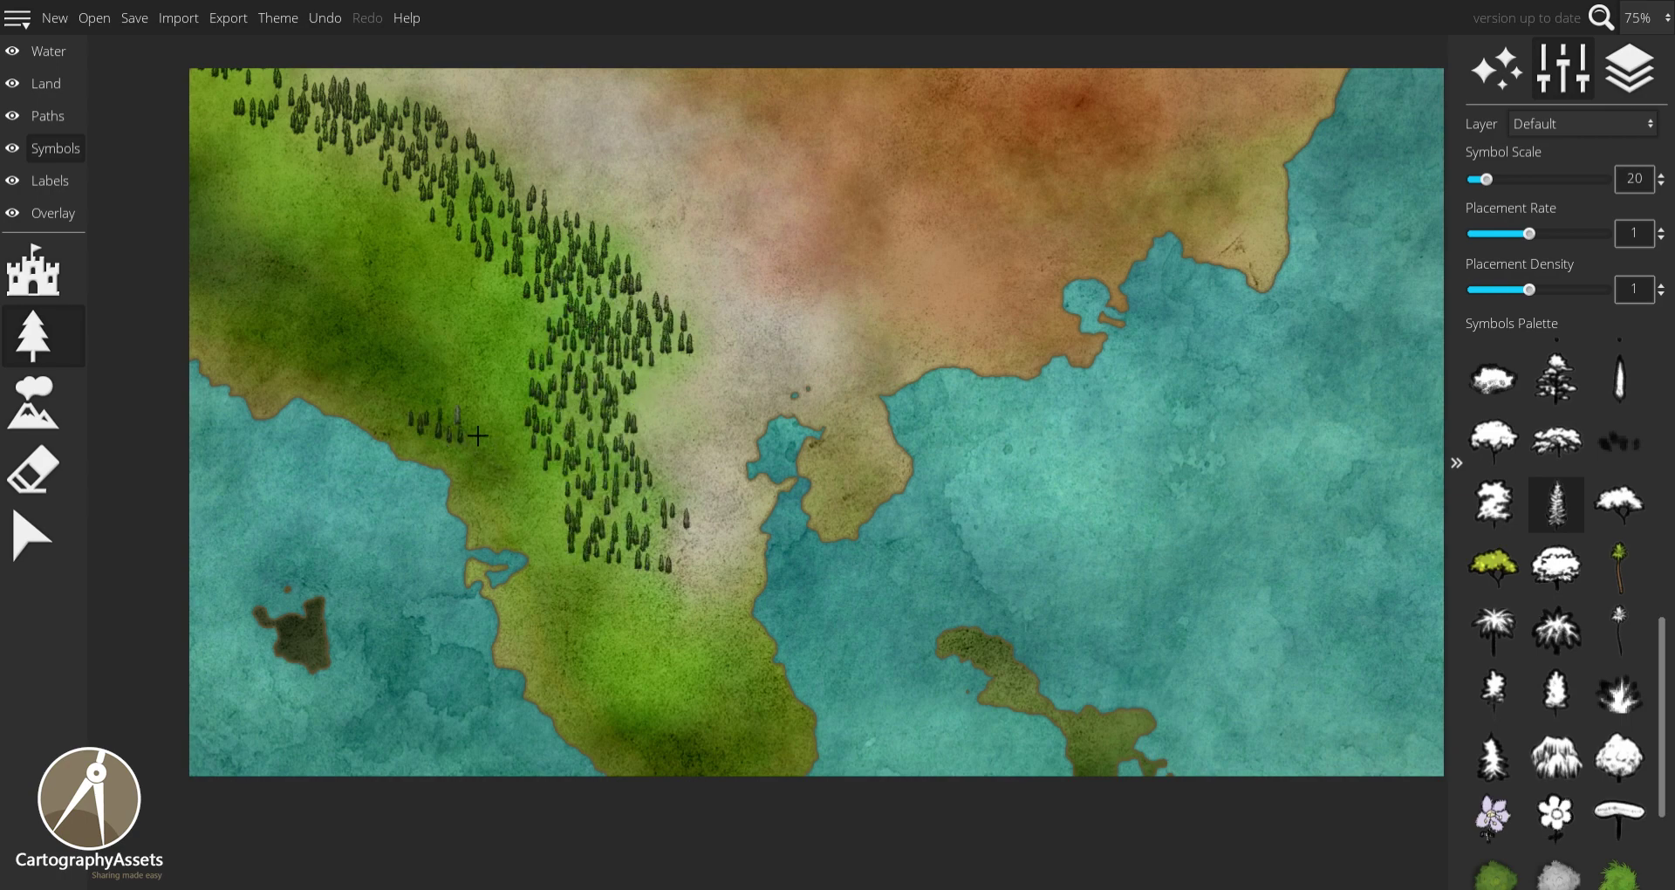
mouse_move(478, 435)
mouse_down()
mouse_move(286, 356)
mouse_move(274, 339)
mouse_move(324, 329)
mouse_move(279, 301)
mouse_up()
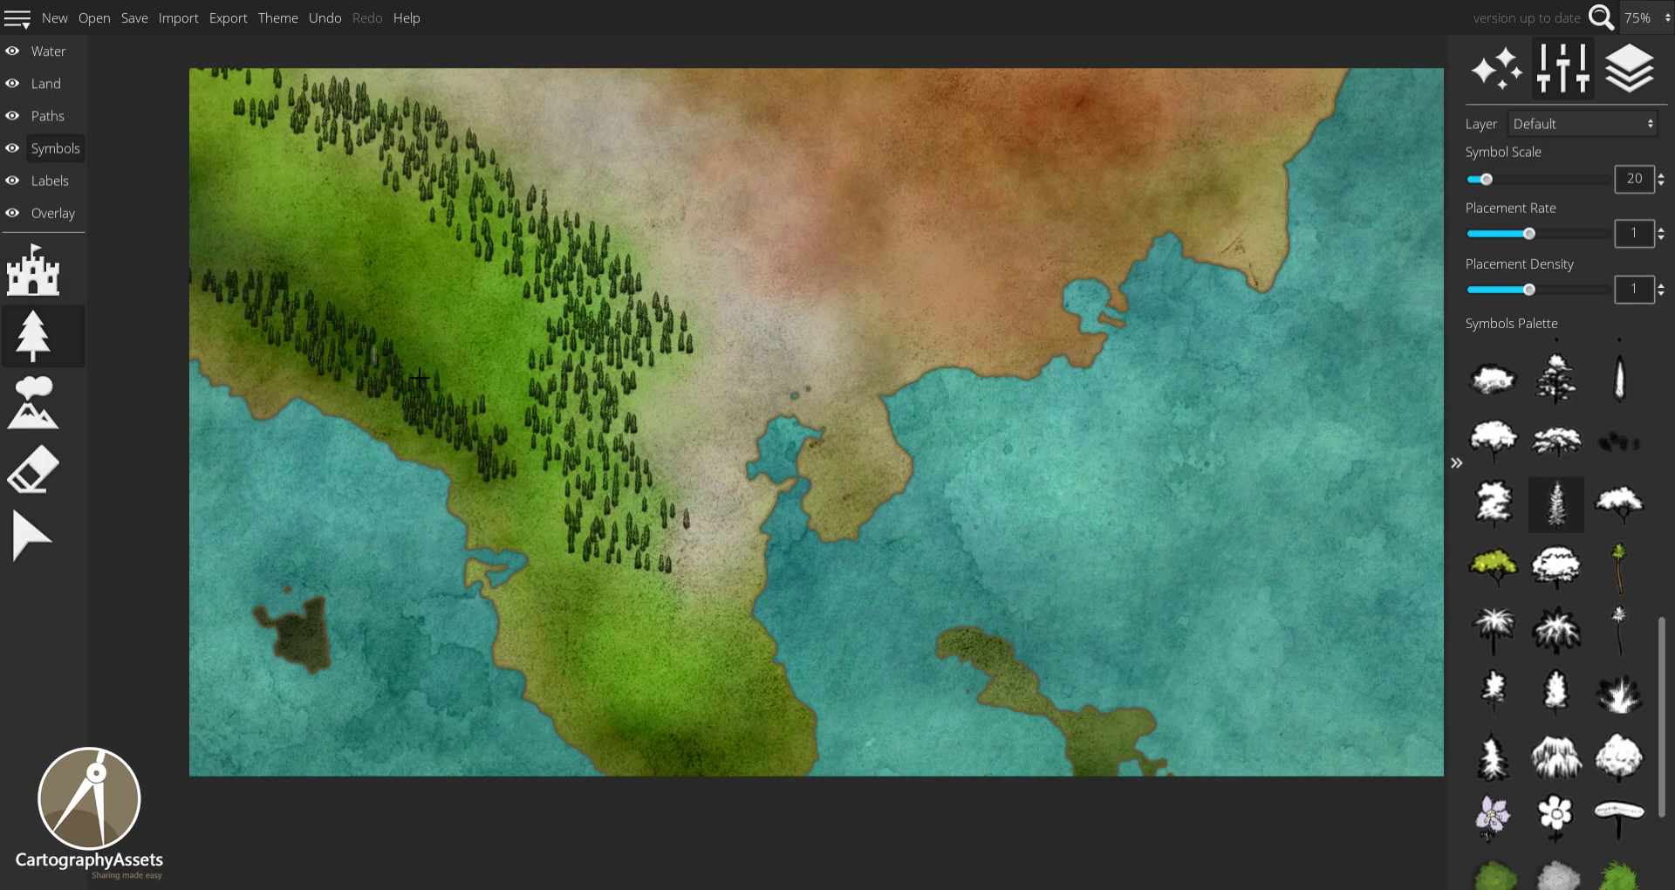
mouse_move(419, 377)
mouse_down()
mouse_move(247, 337)
mouse_move(263, 362)
mouse_move(211, 285)
mouse_up()
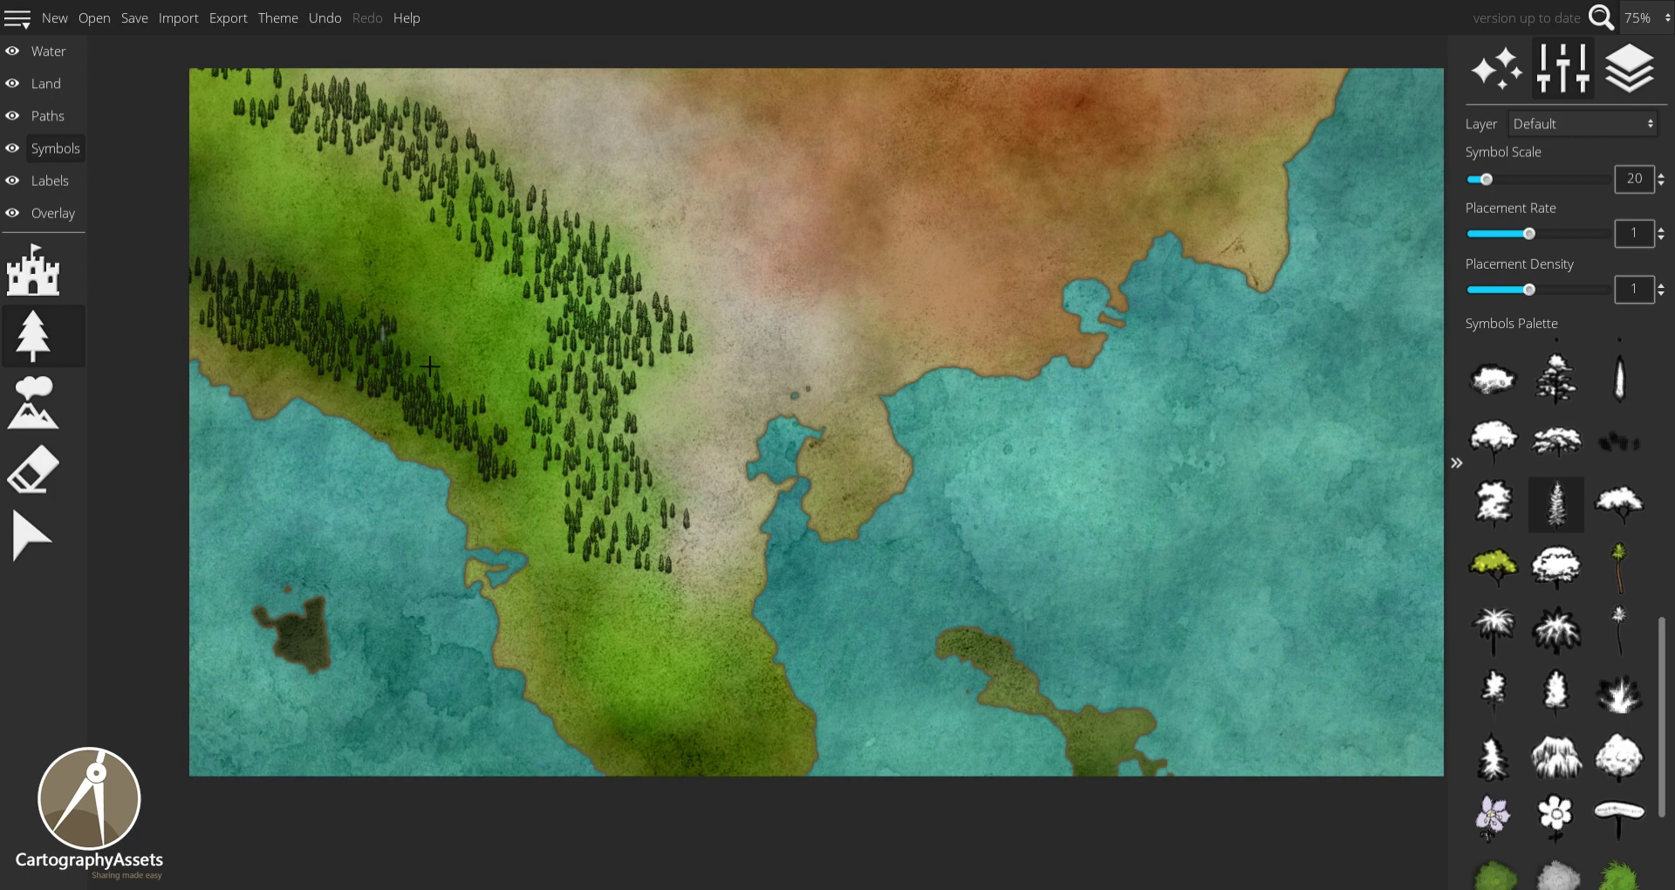
Scatter the small ragged tree symbol at scale 35 along the inner side of the northeastern forest band.
click(1493, 692)
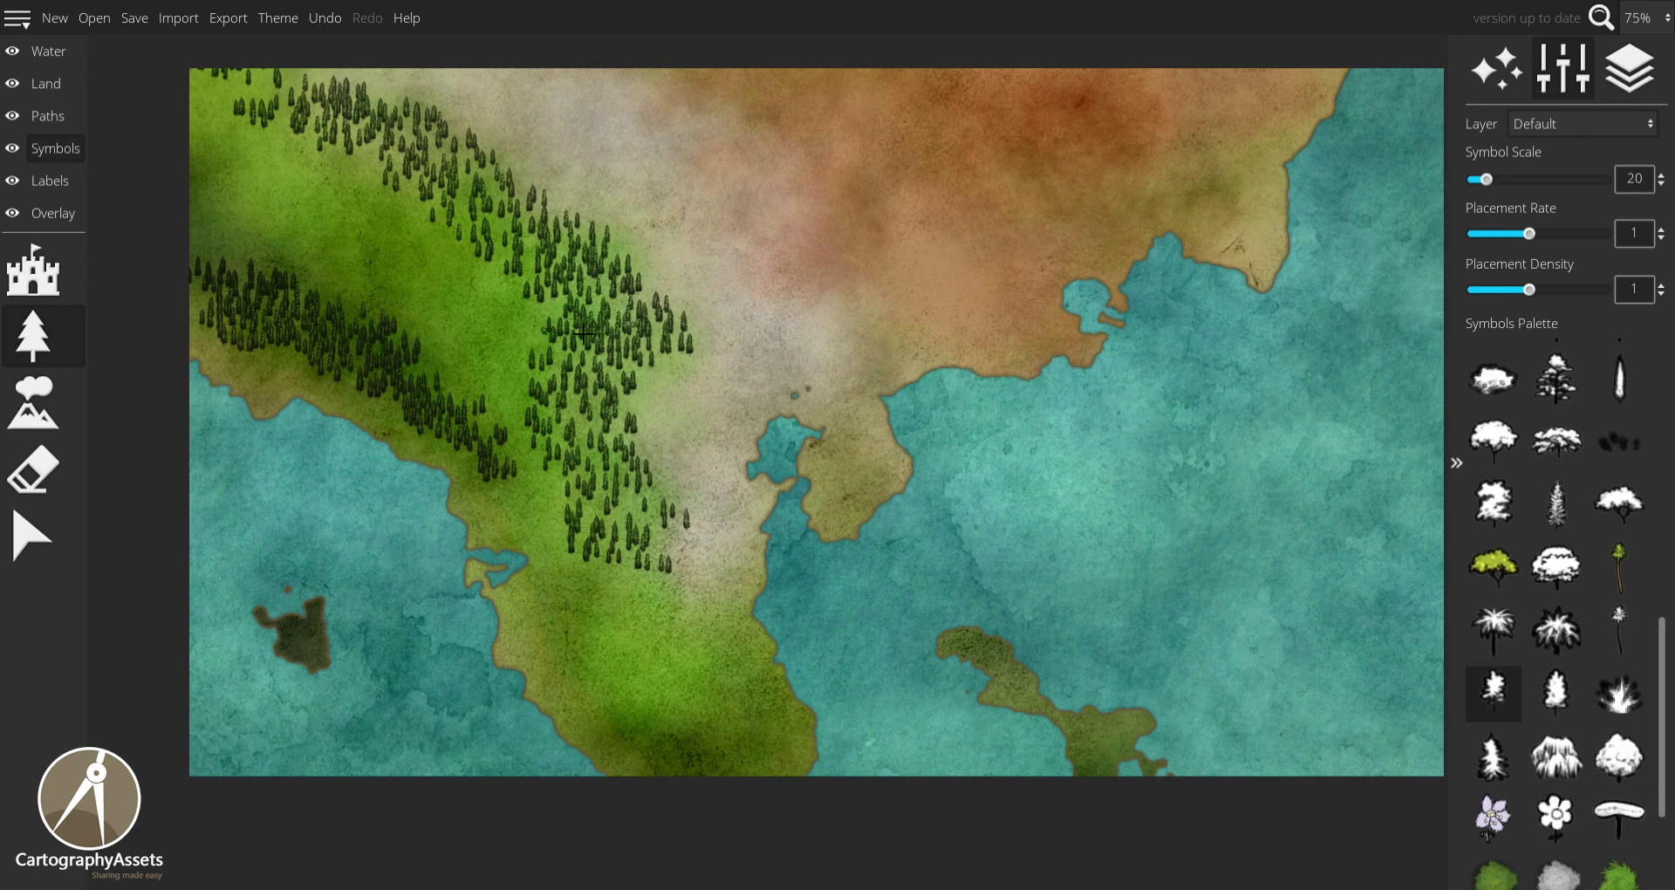
mouse_move(590, 316)
mouse_down()
mouse_move(467, 251)
mouse_move(491, 239)
mouse_move(557, 288)
mouse_up()
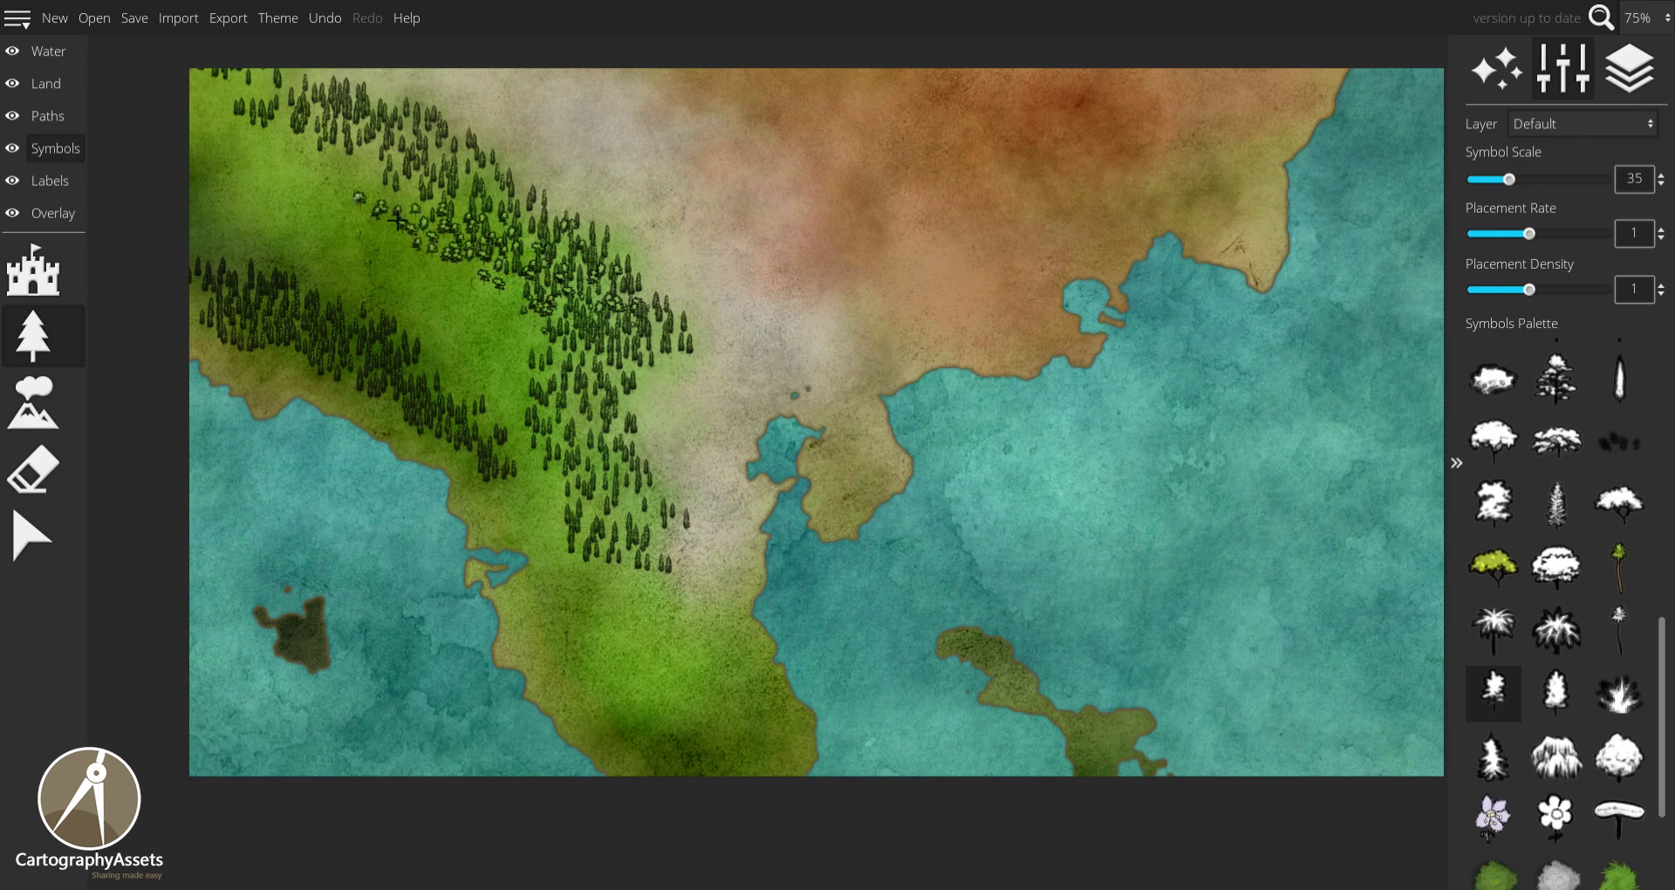
drag(397, 219, 463, 210)
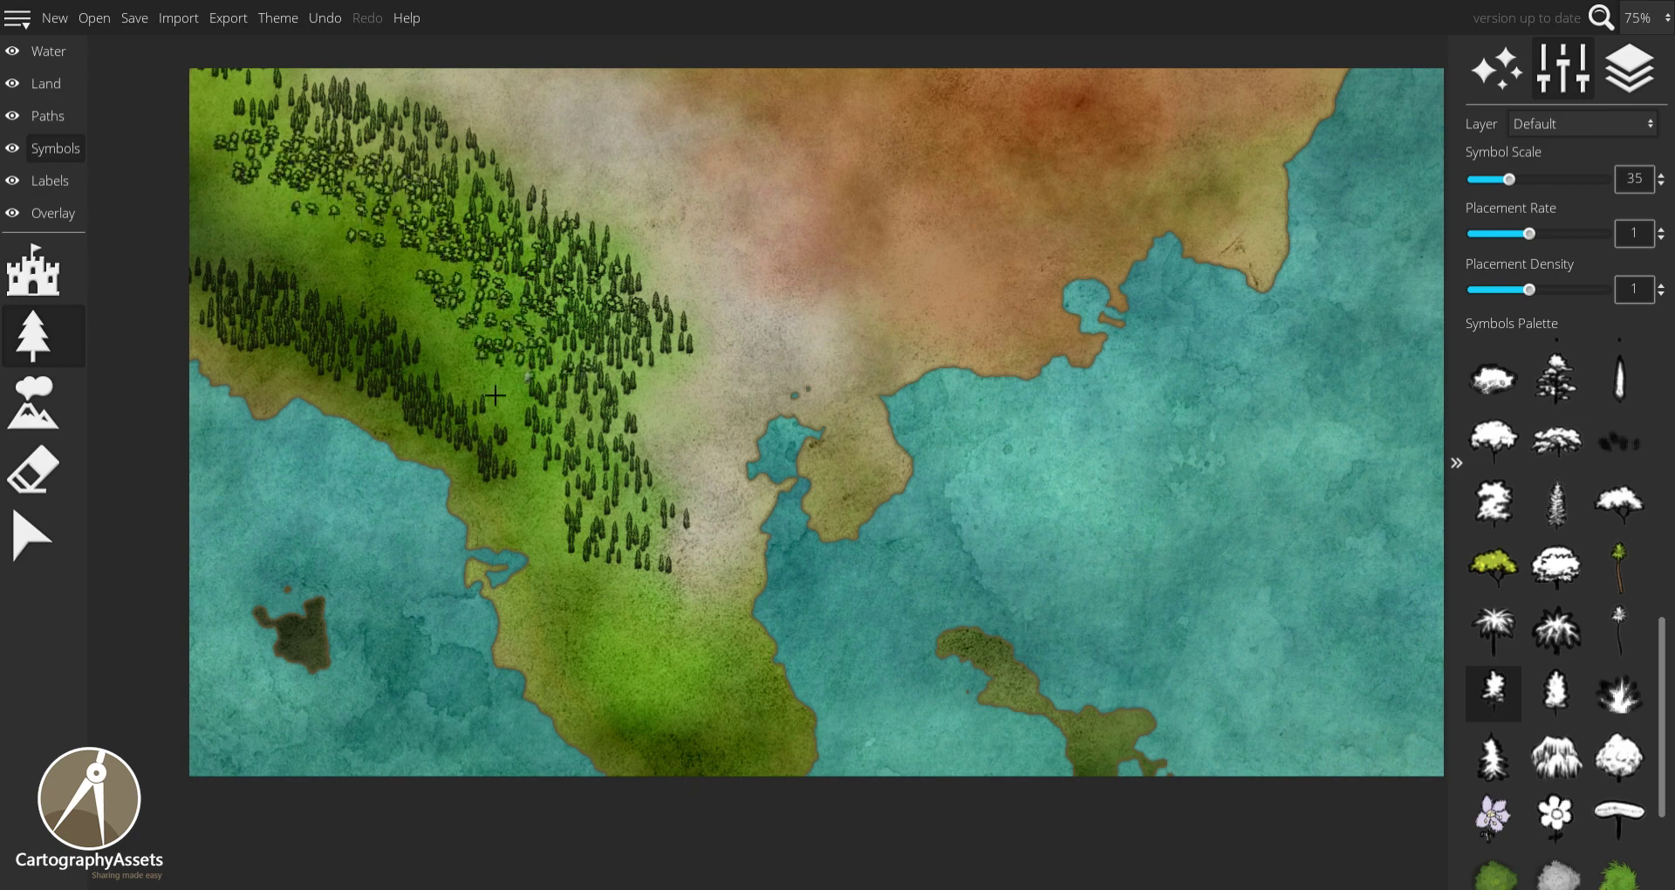
Thicken the northeastern forest and extend its inner and southern parts with the fuller upright tree symbol at scales 20 and 25.
click(1555, 693)
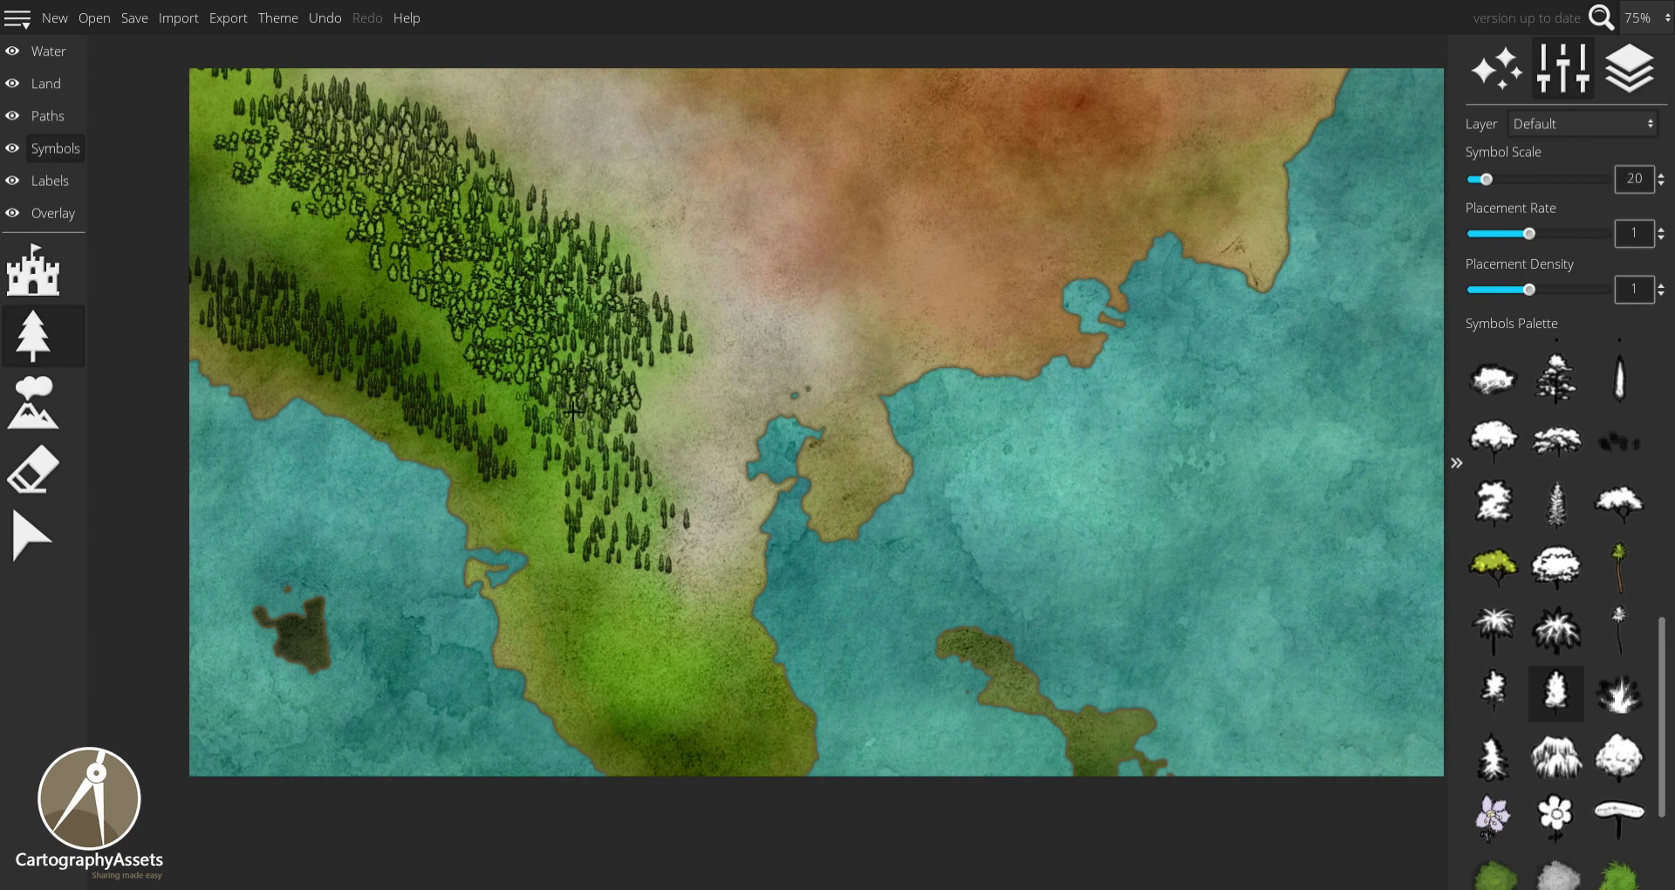
scroll(547, 417, up, 3)
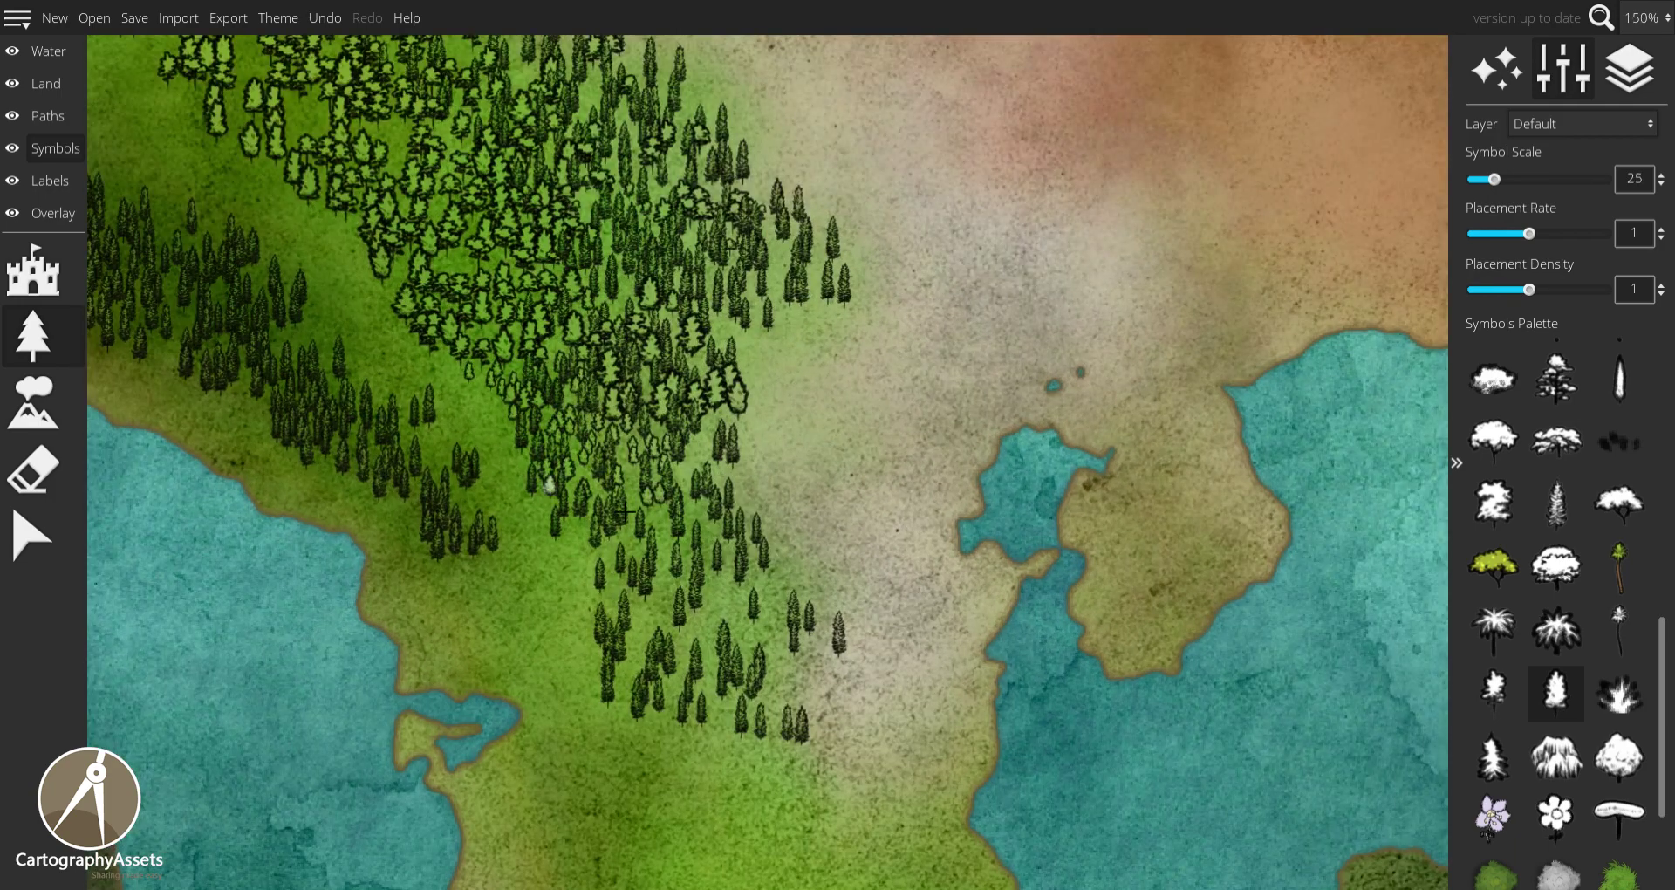
drag(596, 495, 453, 410)
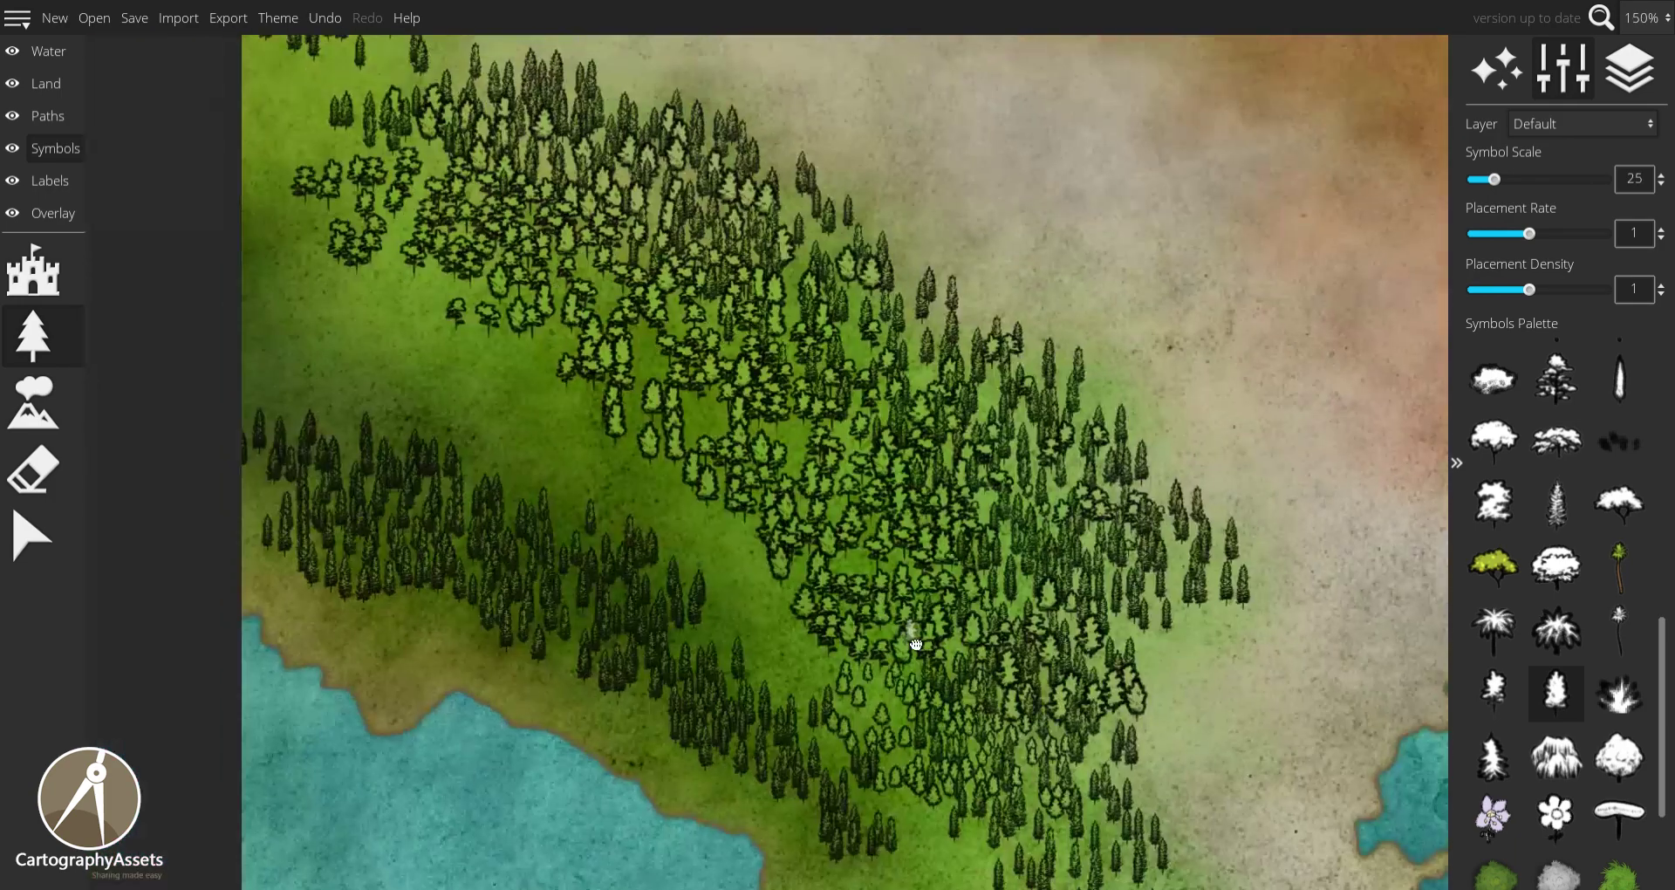
mouse_move(558, 427)
mouse_down()
mouse_move(427, 336)
mouse_move(305, 214)
mouse_move(315, 98)
mouse_move(260, 46)
mouse_up()
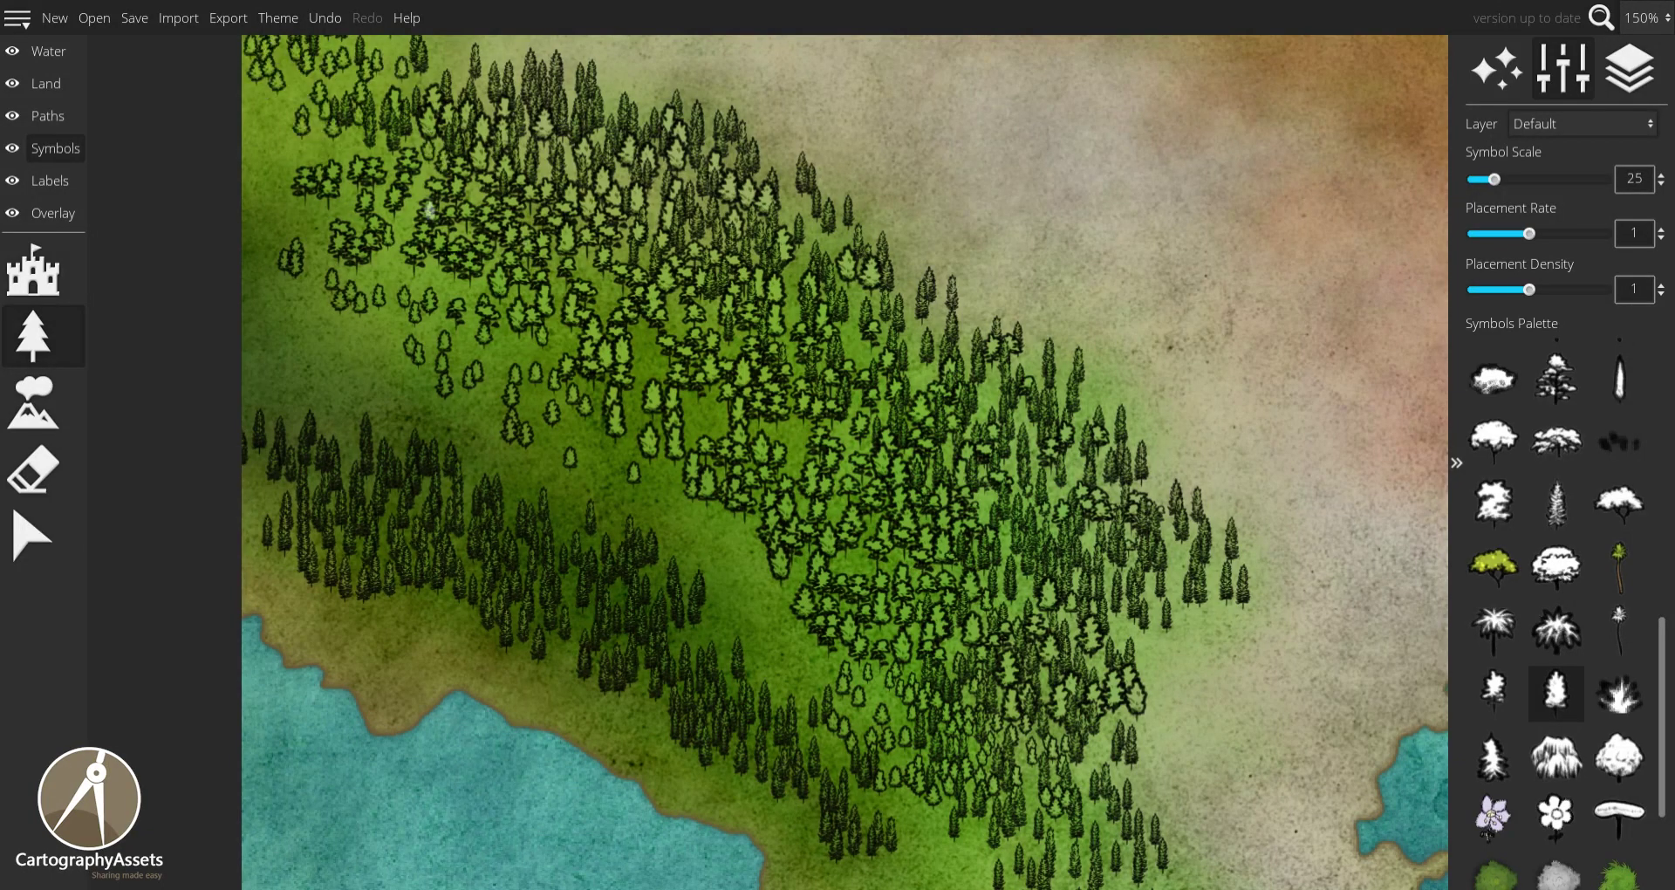
scroll(397, 253, down, 3)
mouse_move(547, 321)
mouse_down()
mouse_move(456, 337)
mouse_move(533, 344)
mouse_up()
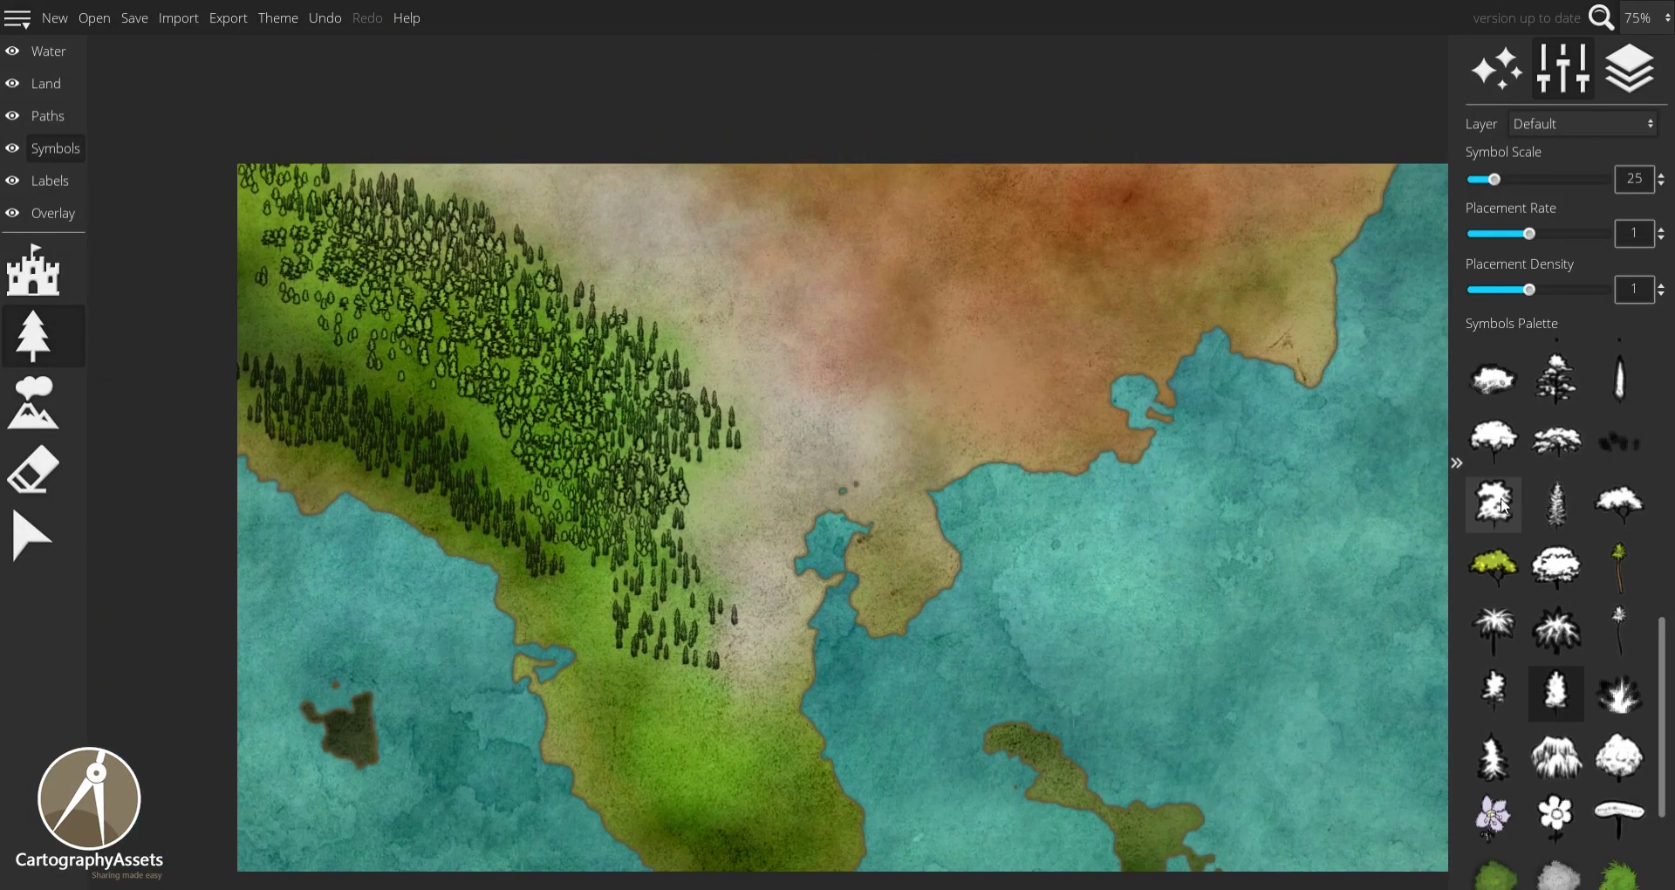
Scatter low bush symbols at scale 30 and round leafy tree symbols at scale 25 through the clearing between the two forest bands.
click(1493, 378)
scroll(453, 410, up, 2)
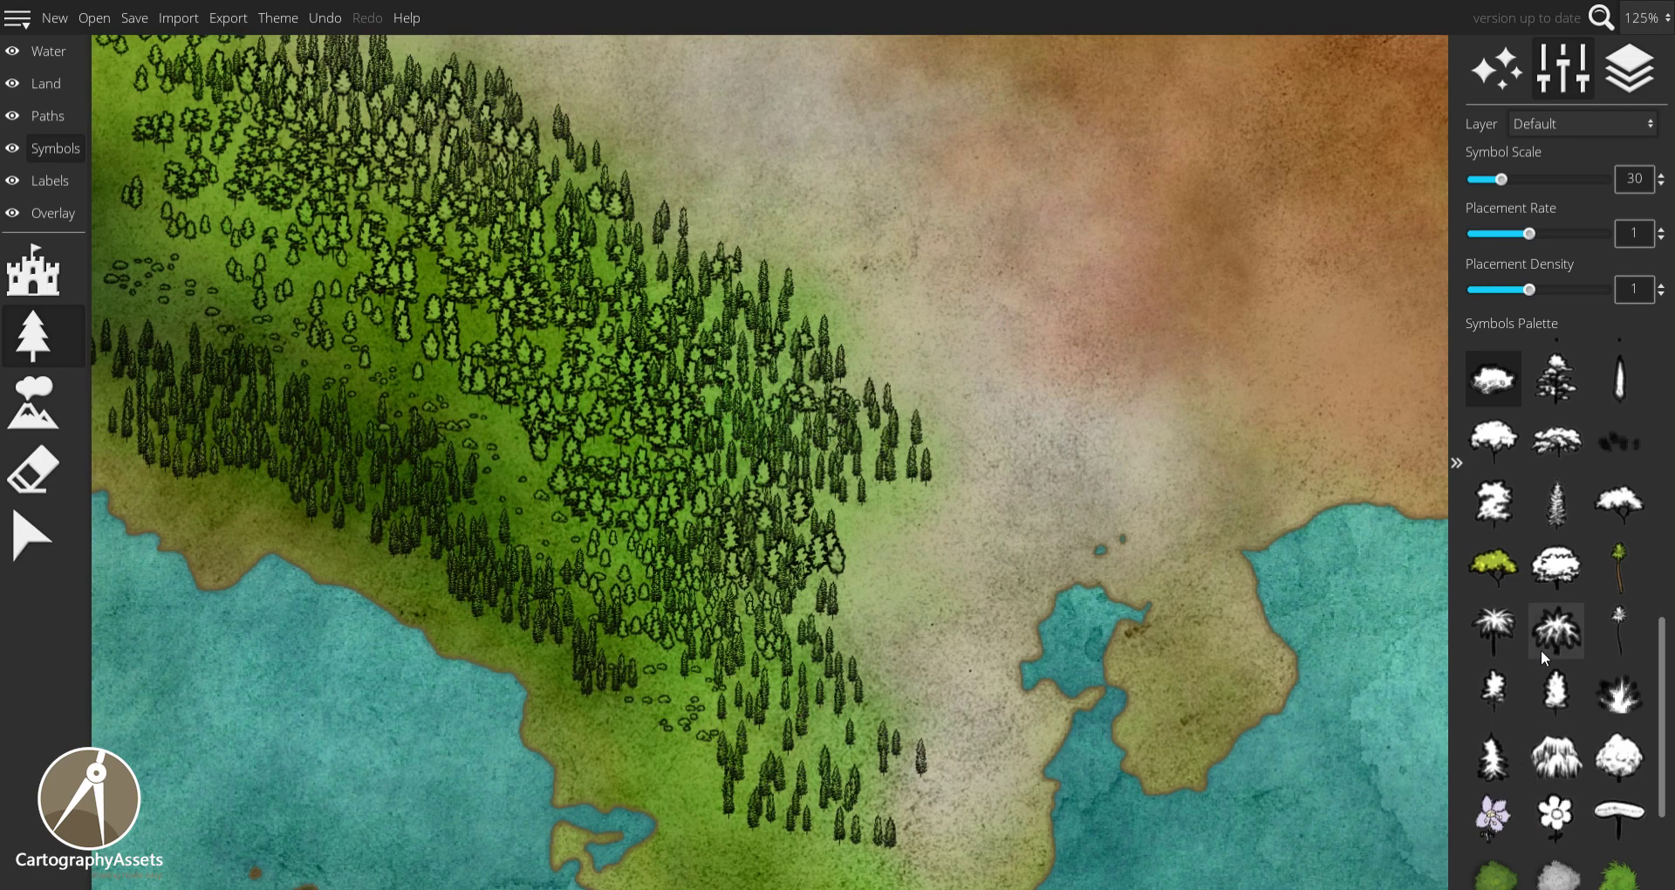
scroll(1566, 523, up, 5)
scroll(1567, 481, down, 1)
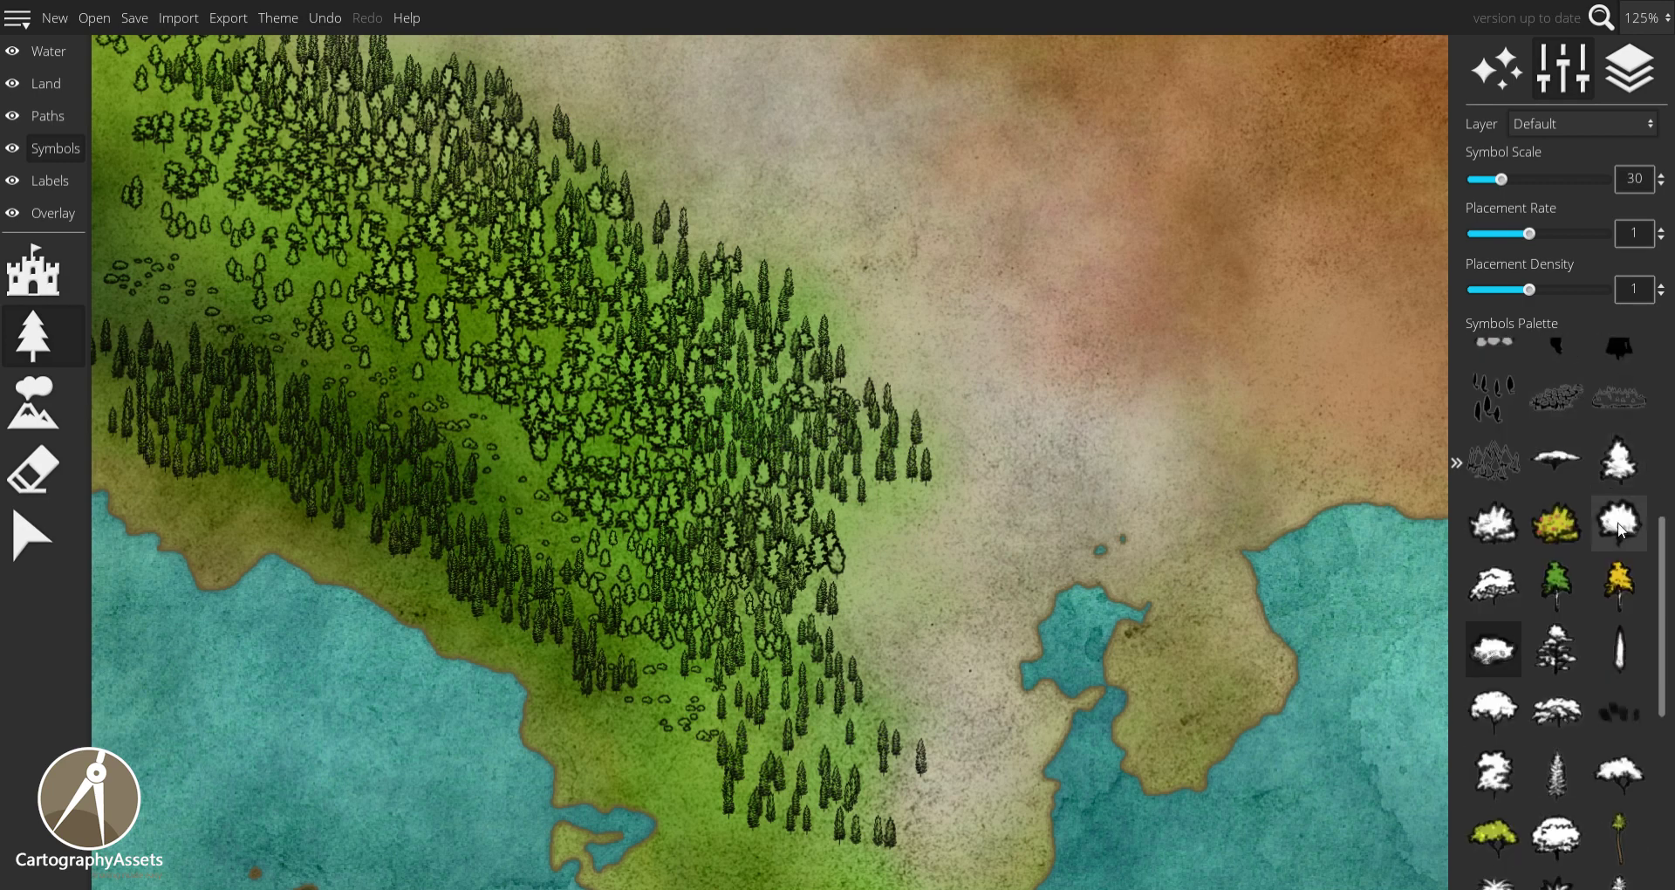
click(1618, 527)
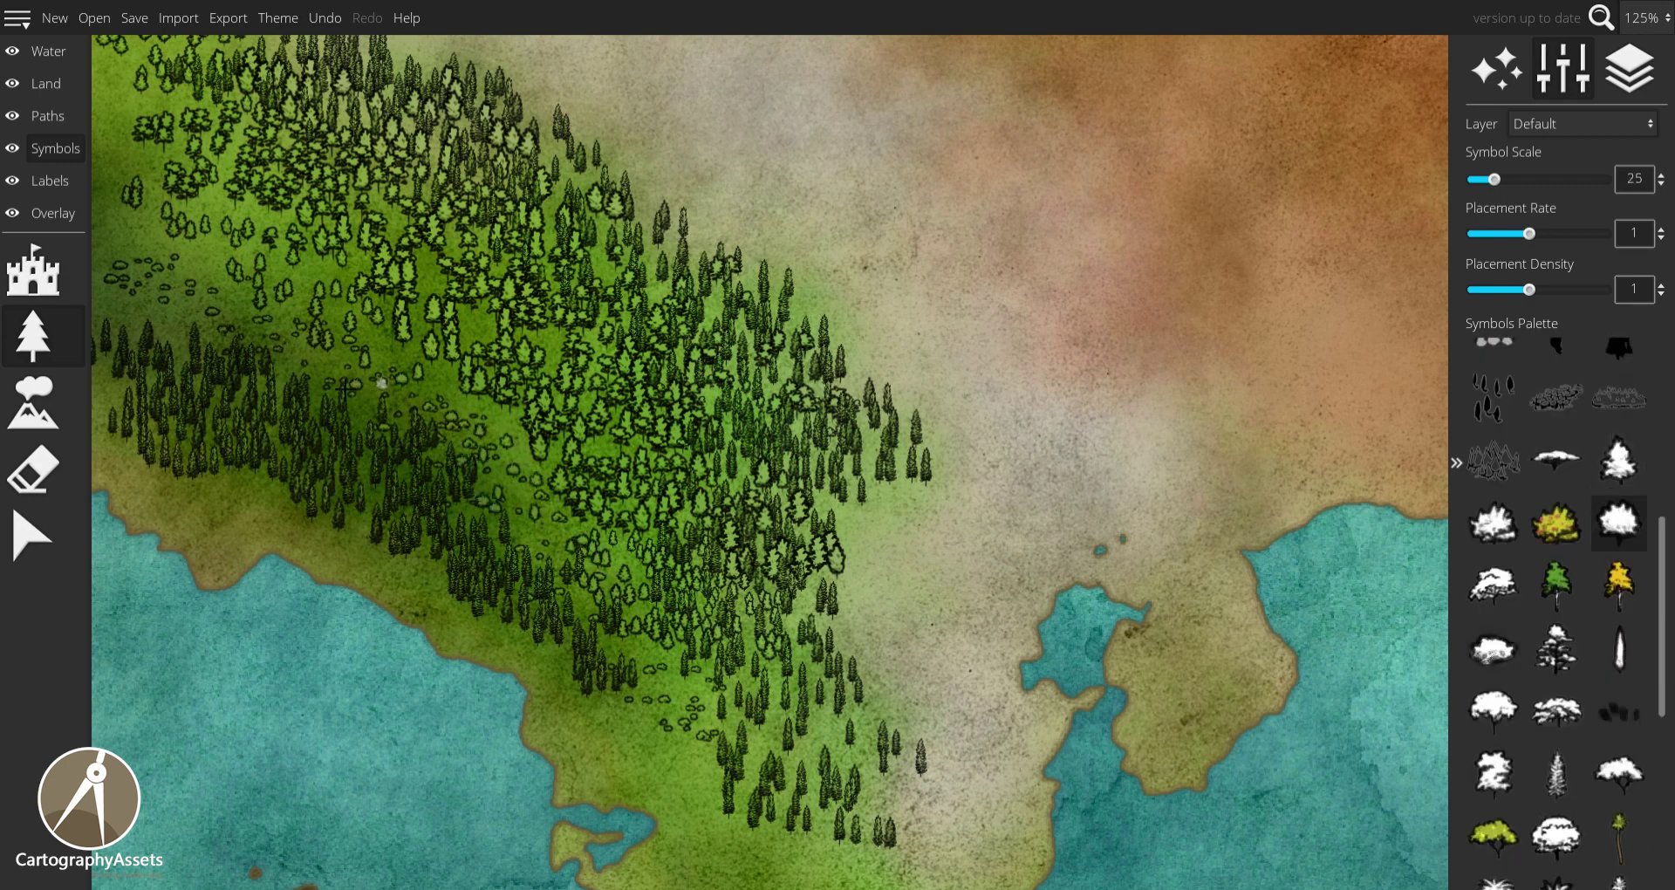
Fill the remaining gaps between the forest bands with the spiky undergrowth symbol at scale 40.
scroll(1535, 768, down, 3)
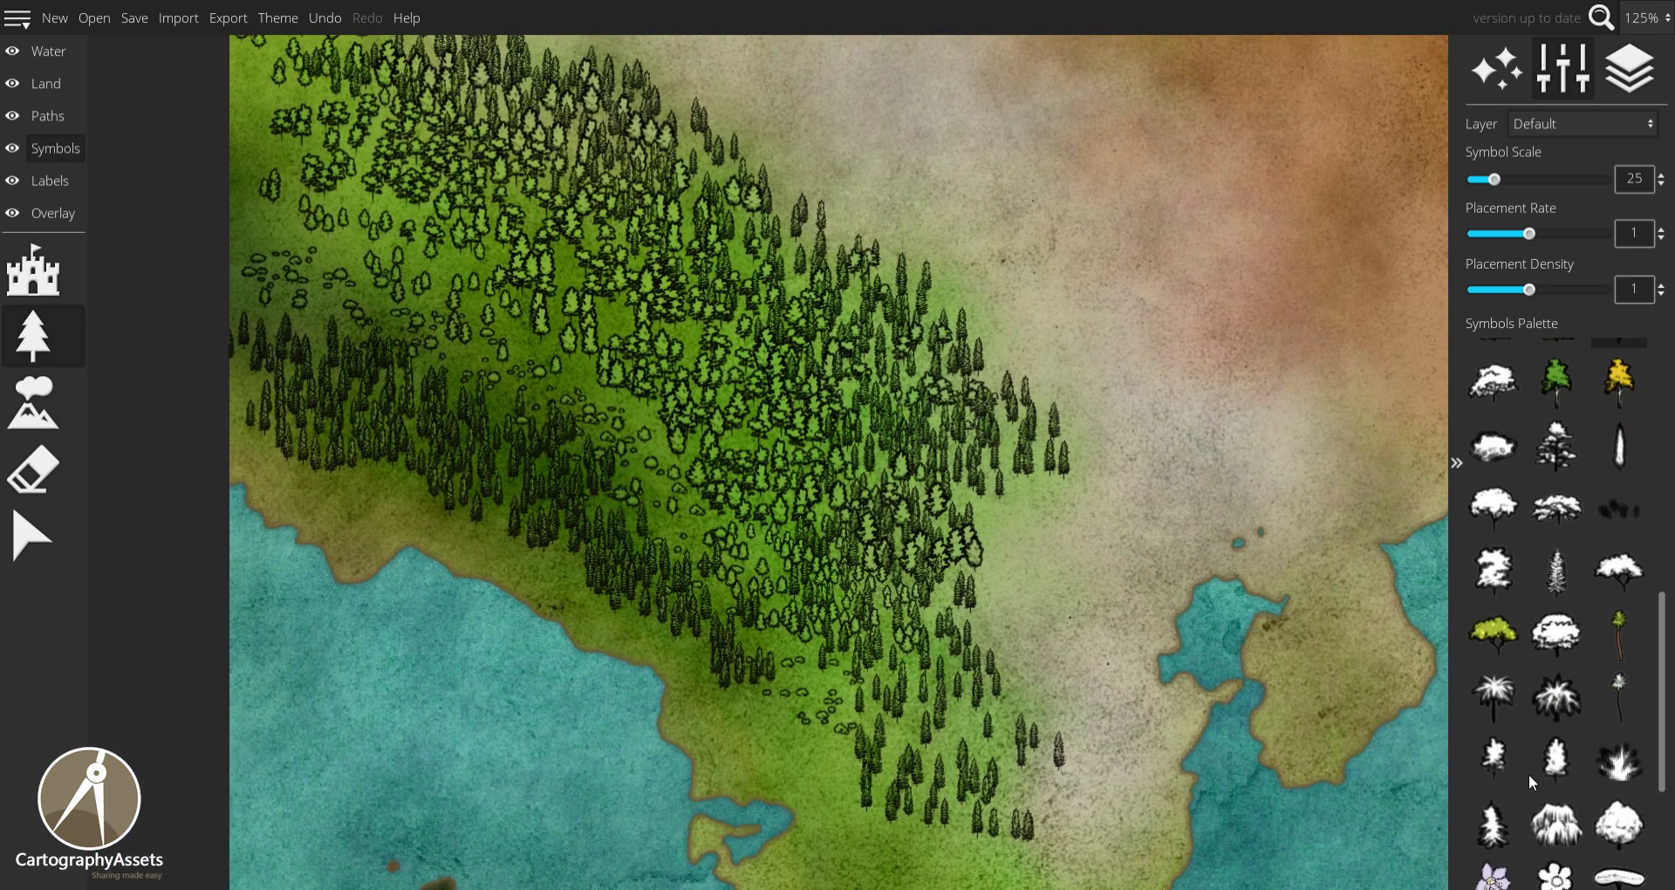
click(1619, 760)
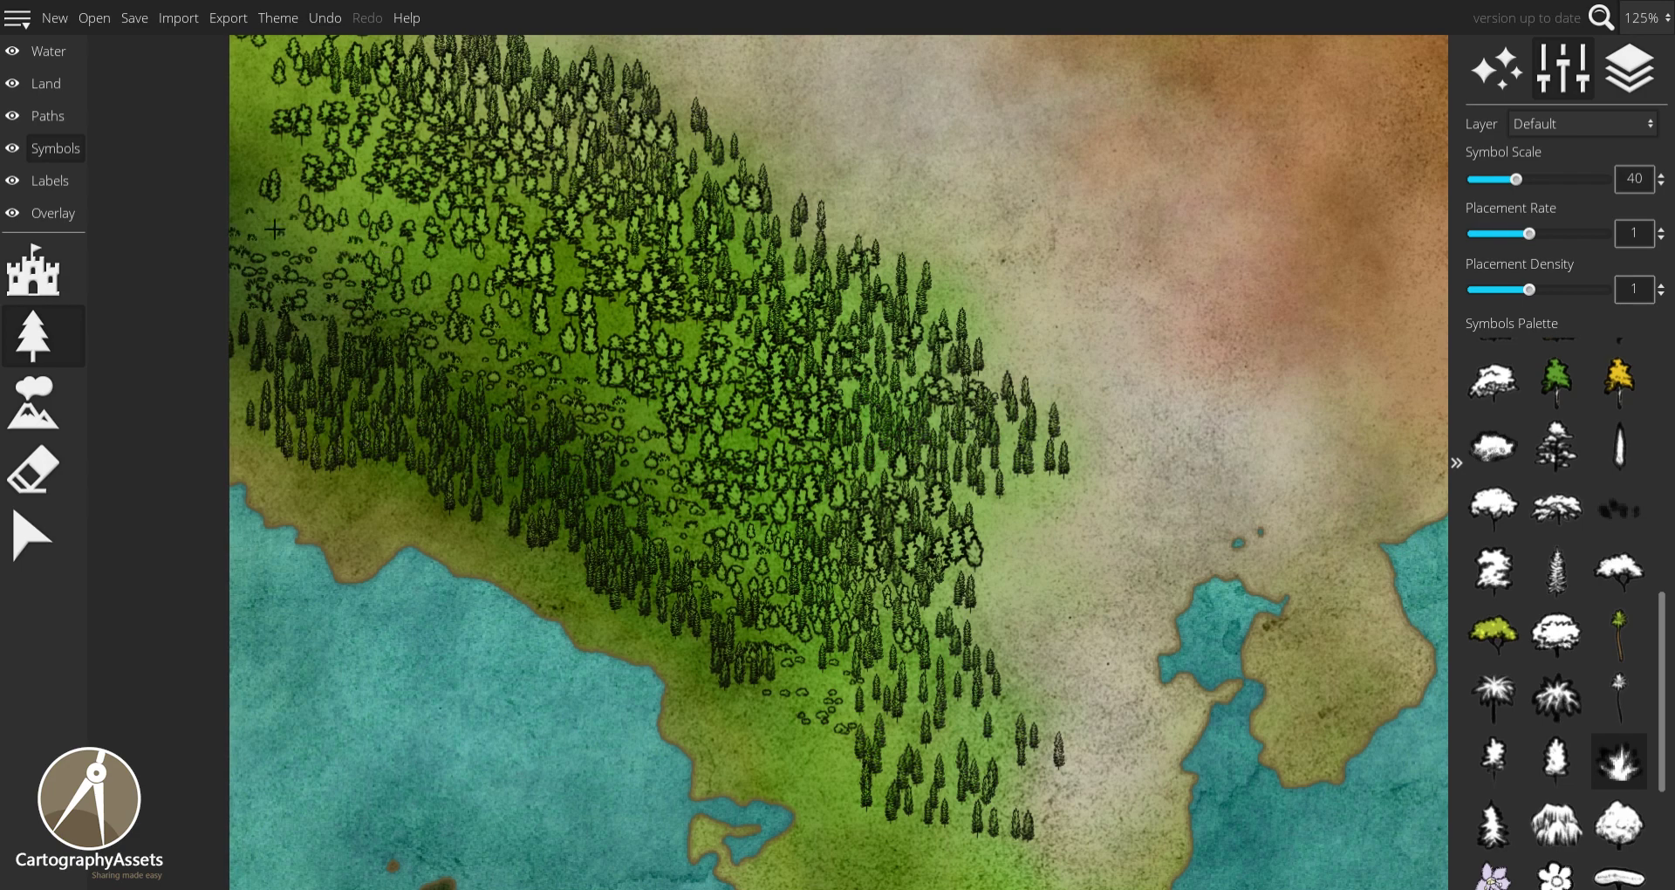
scroll(254, 119, down, 1)
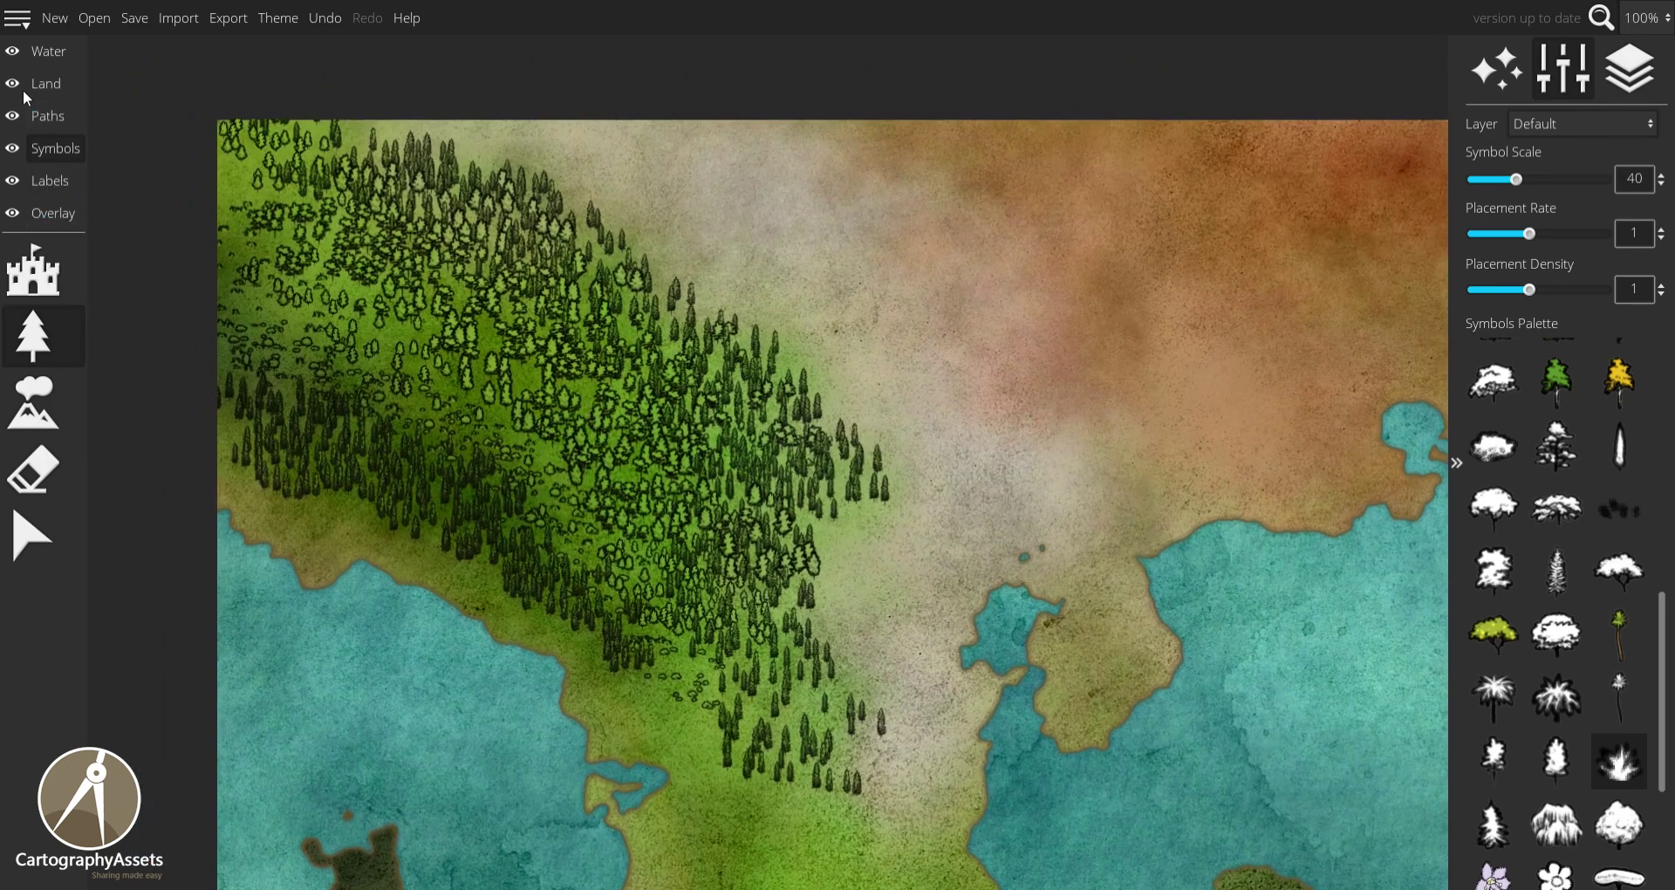
Darken the land beneath the forest with Grass [D] (27) at brush size 256 and opacity 0.12.
click(24, 92)
click(43, 610)
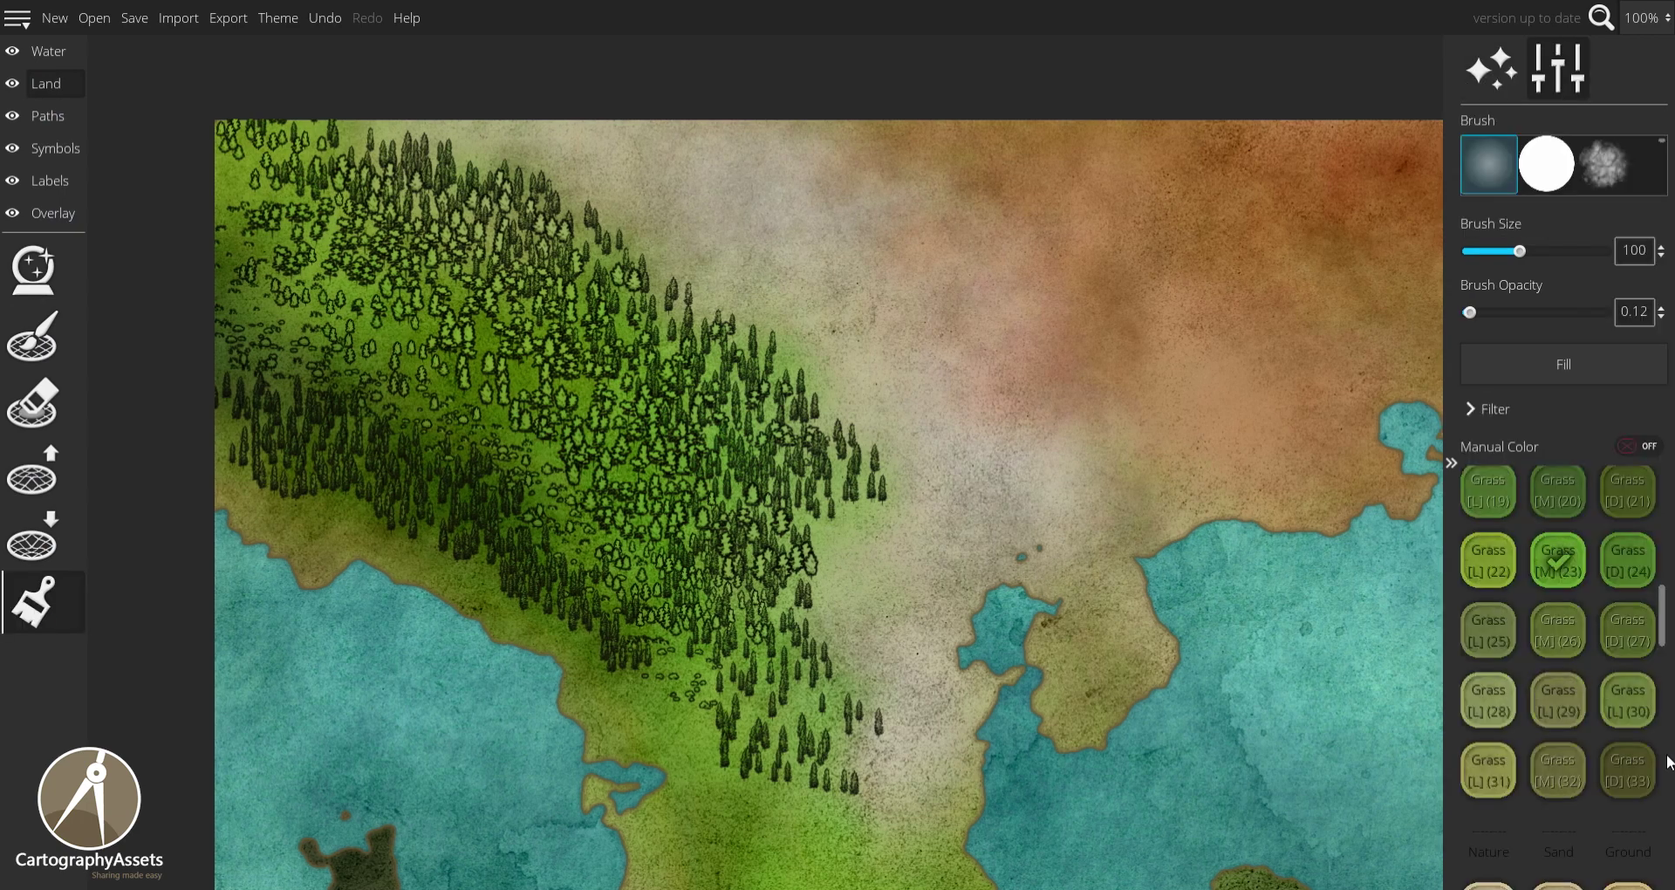
scroll(1621, 689, up, 1)
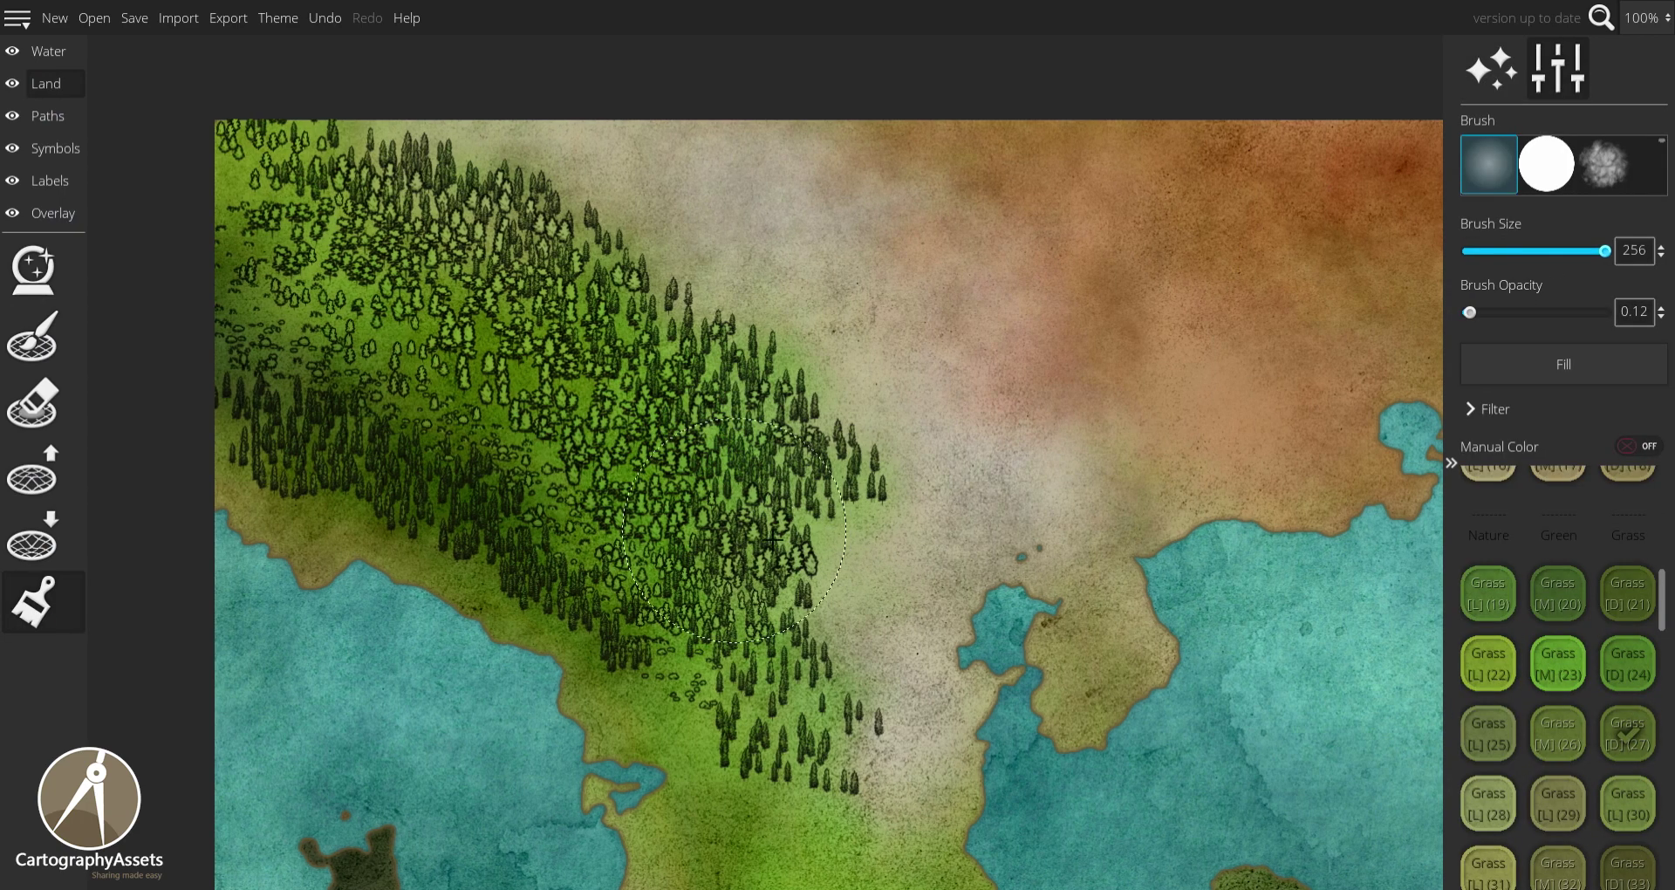
mouse_move(773, 543)
mouse_down()
mouse_move(750, 454)
mouse_move(453, 271)
mouse_move(296, 218)
mouse_move(668, 632)
mouse_move(779, 721)
mouse_move(836, 563)
mouse_up()
mouse_move(799, 708)
mouse_down()
mouse_move(711, 477)
mouse_move(785, 750)
mouse_up()
drag(676, 280, 859, 561)
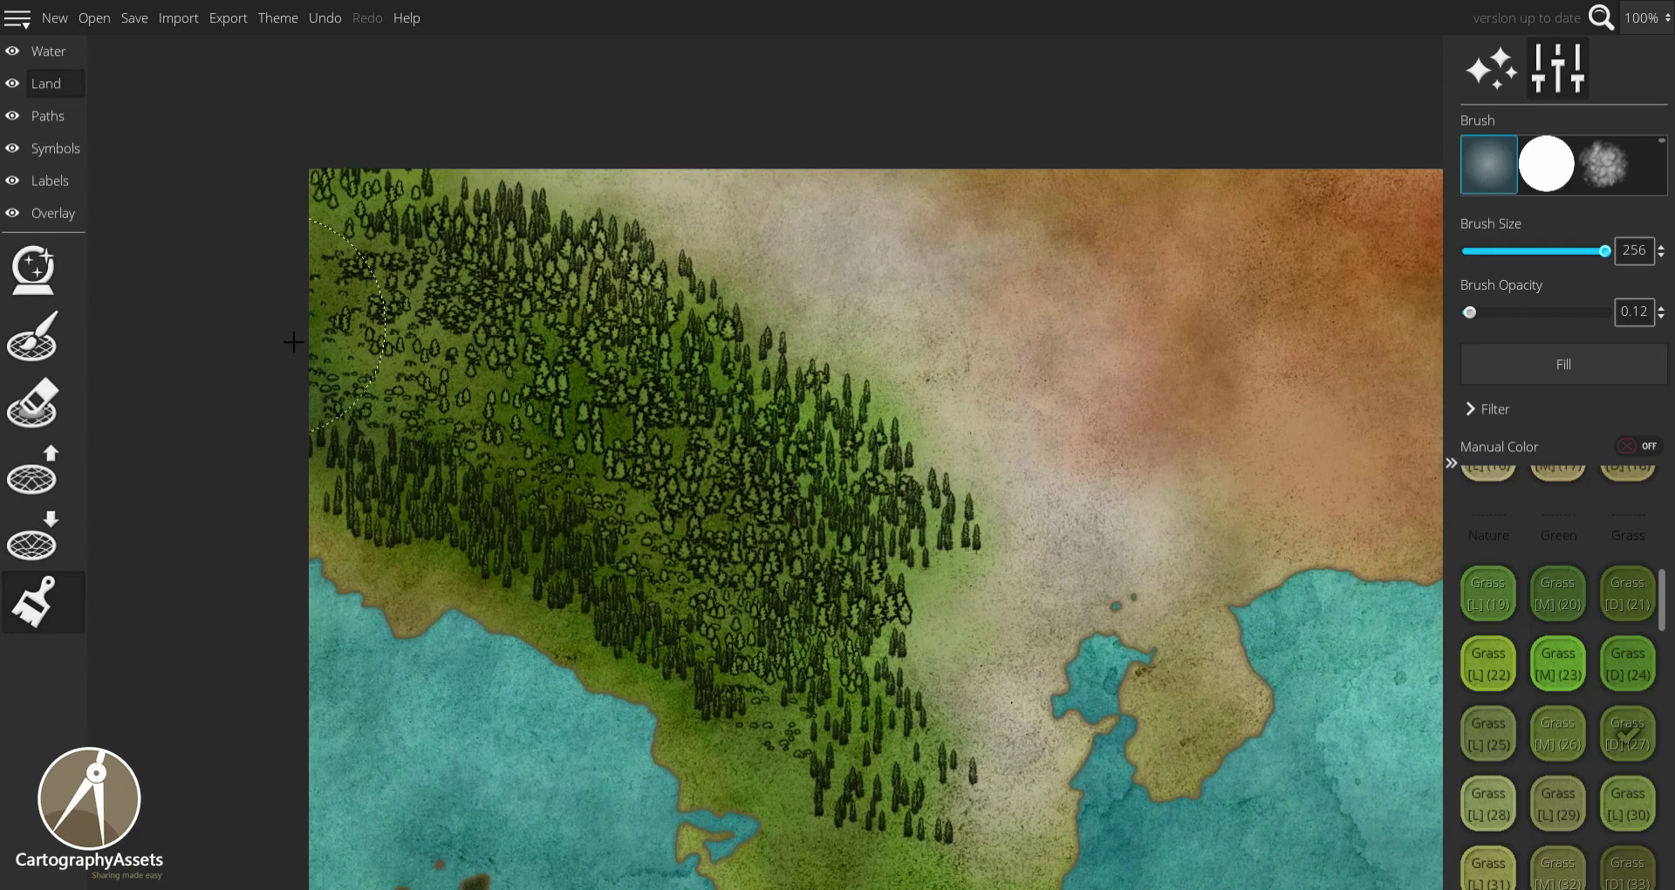
Brighten the forest clearing with Grass [M] (23) and Grass [L] (22), and shade the forest's outer edges with Grass [M] (20).
click(1560, 667)
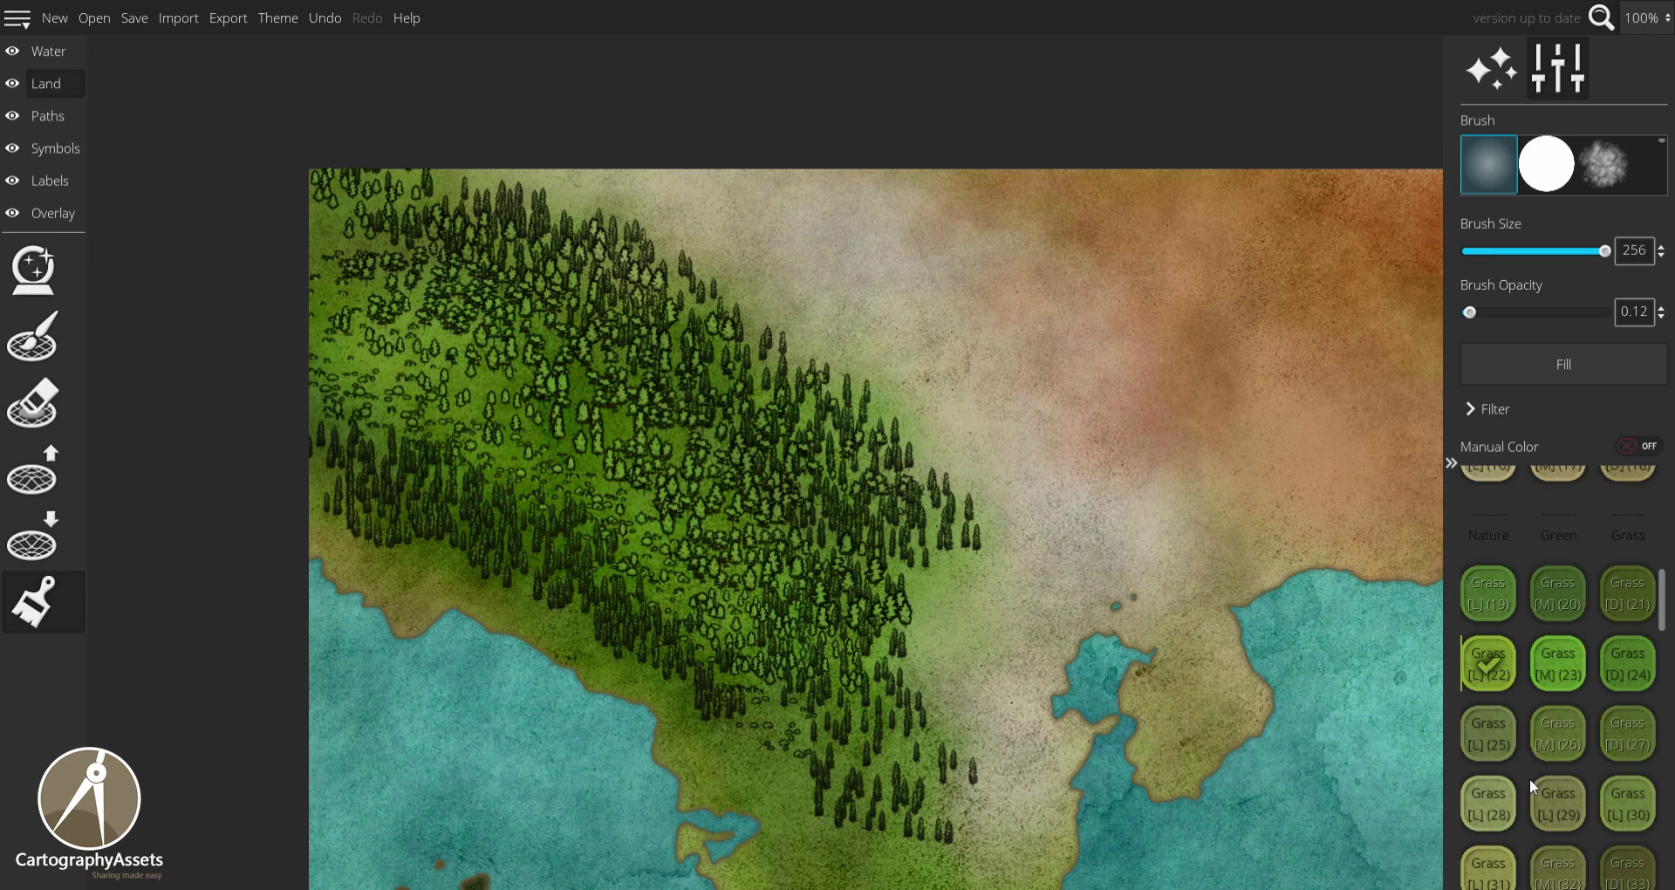
mouse_move(890, 467)
mouse_down()
mouse_move(650, 292)
mouse_move(471, 205)
mouse_up()
mouse_move(293, 475)
mouse_down()
mouse_move(429, 562)
mouse_move(717, 652)
mouse_up()
drag(1009, 755, 982, 588)
mouse_move(933, 640)
mouse_down()
mouse_move(921, 695)
mouse_move(844, 565)
mouse_up()
drag(842, 399, 1047, 486)
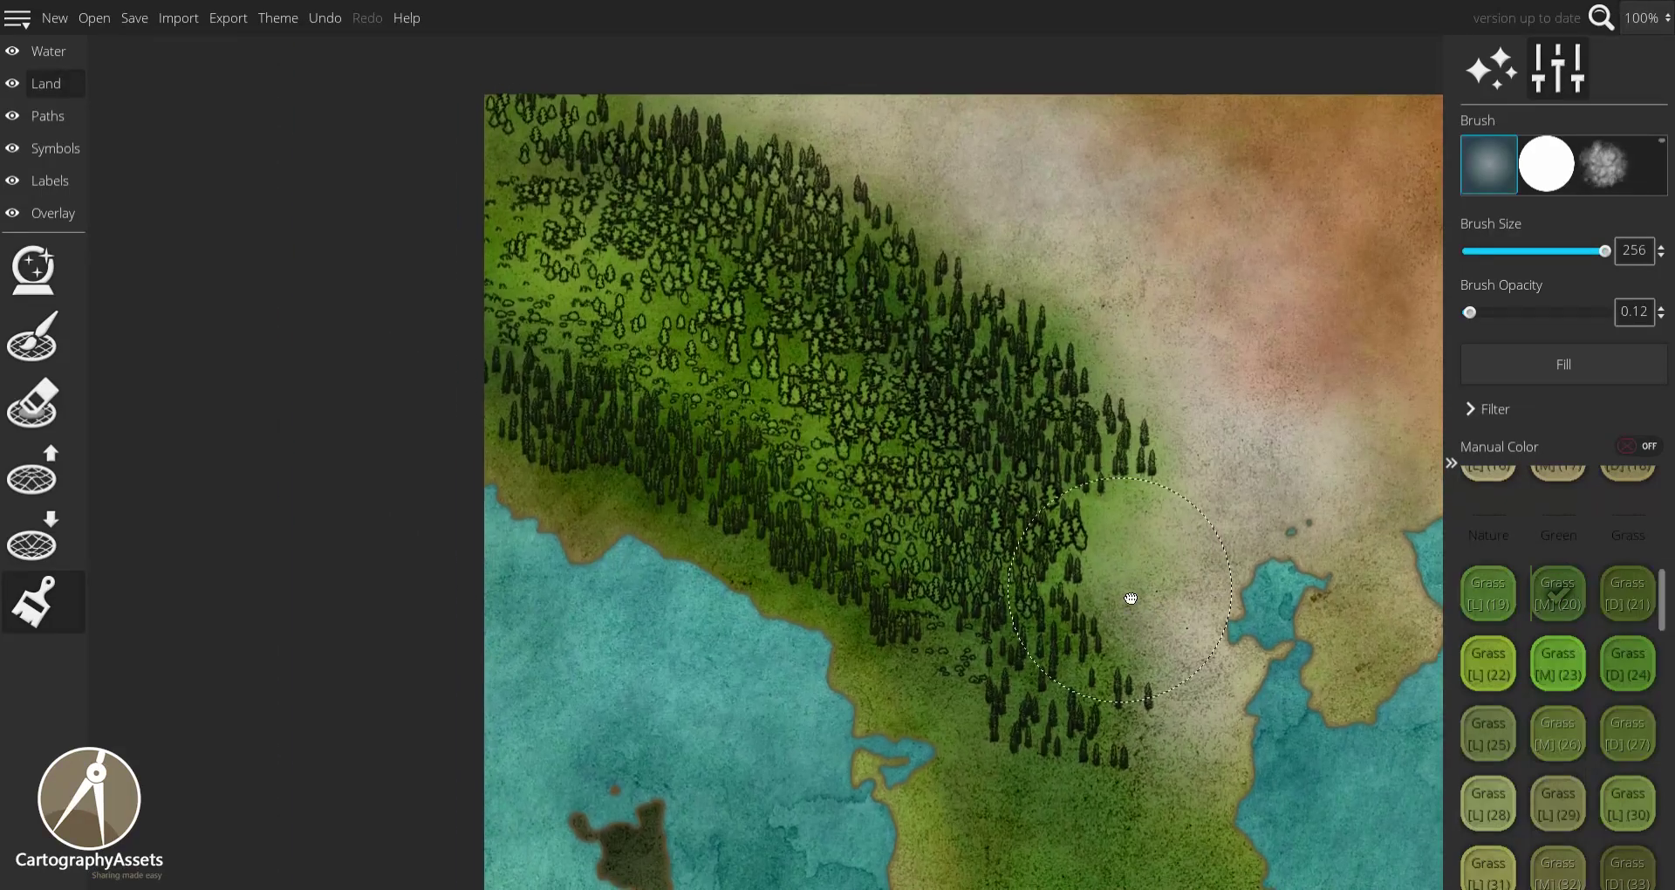
Tint the land along the forest's coastal and upper edges with Sand [L] (37) and Grass [L] (10) at opacity 0.12.
scroll(1532, 703, down, 5)
click(1483, 623)
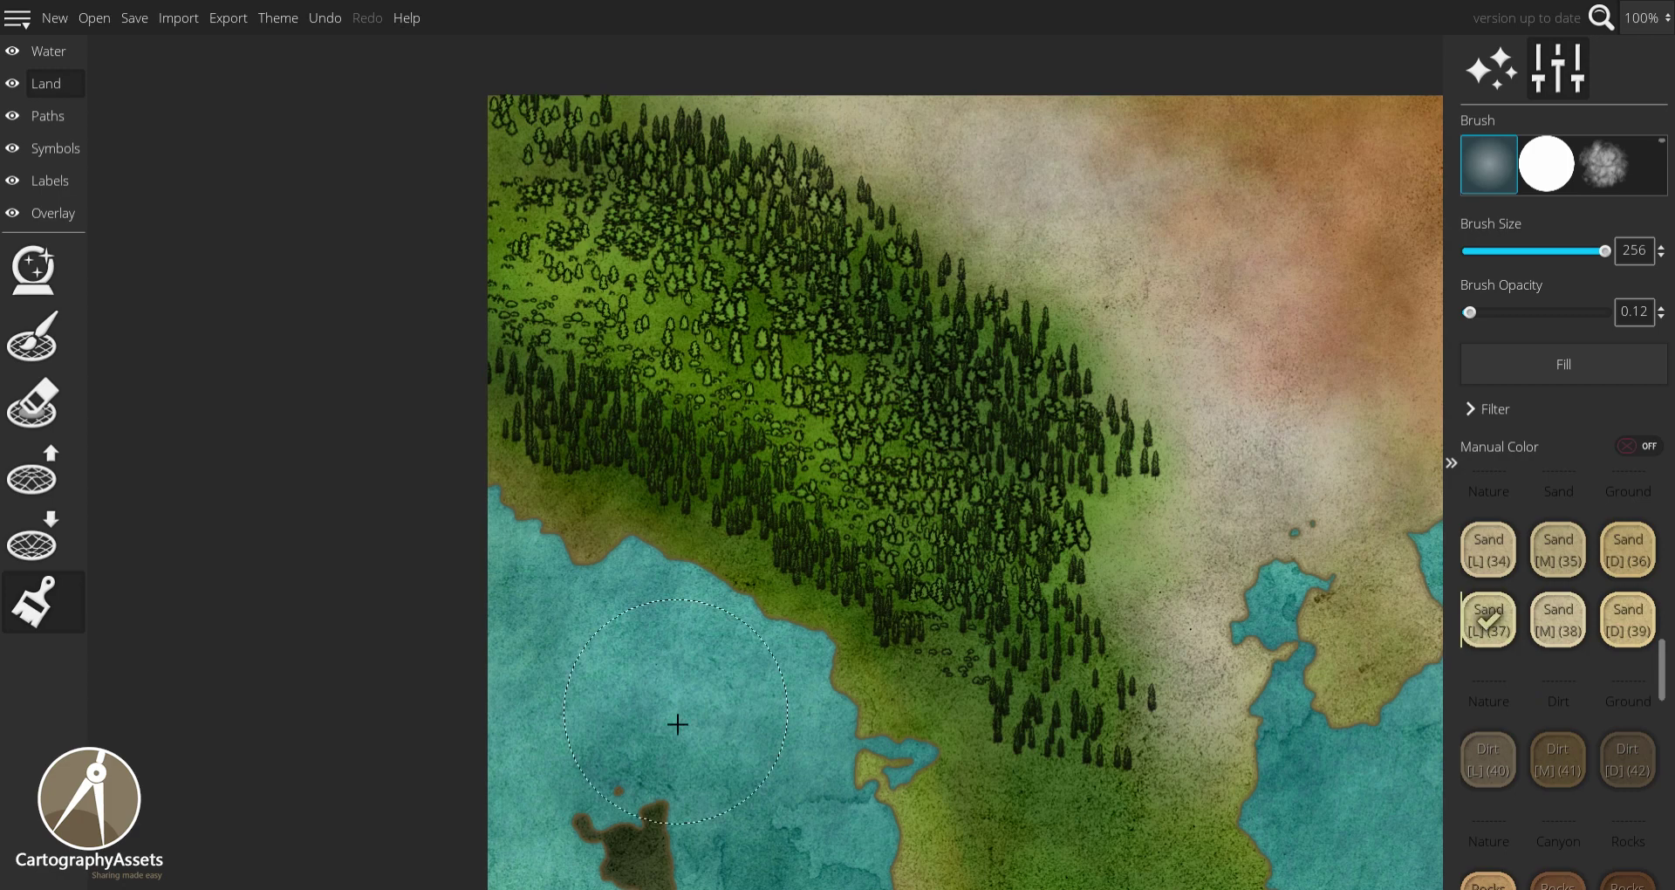
mouse_move(534, 512)
mouse_down()
mouse_move(802, 689)
mouse_move(834, 735)
mouse_move(827, 772)
mouse_move(763, 465)
mouse_move(825, 527)
mouse_move(856, 698)
mouse_move(814, 449)
mouse_move(734, 345)
mouse_move(865, 561)
mouse_move(1050, 631)
mouse_move(1018, 659)
mouse_move(1016, 771)
mouse_move(984, 399)
mouse_move(1080, 395)
mouse_move(1164, 494)
mouse_move(952, 668)
mouse_move(1012, 557)
mouse_move(883, 336)
mouse_move(955, 346)
mouse_move(581, 293)
mouse_move(647, 319)
mouse_up()
scroll(646, 319, down, 1)
drag(230, 230, 275, 257)
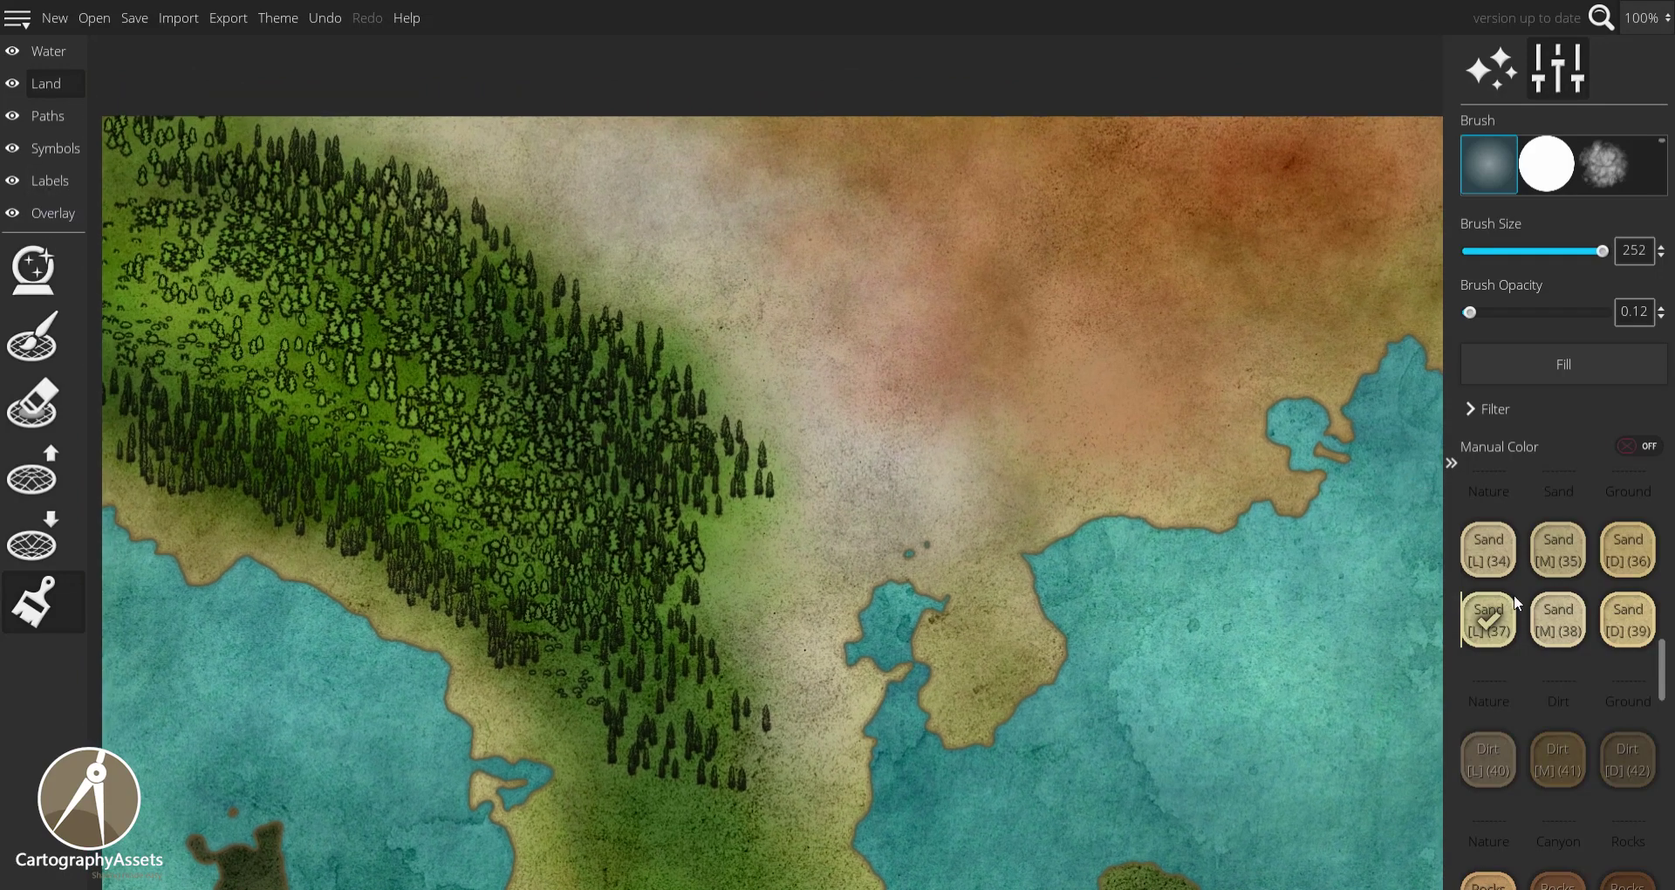
scroll(1593, 624, up, 10)
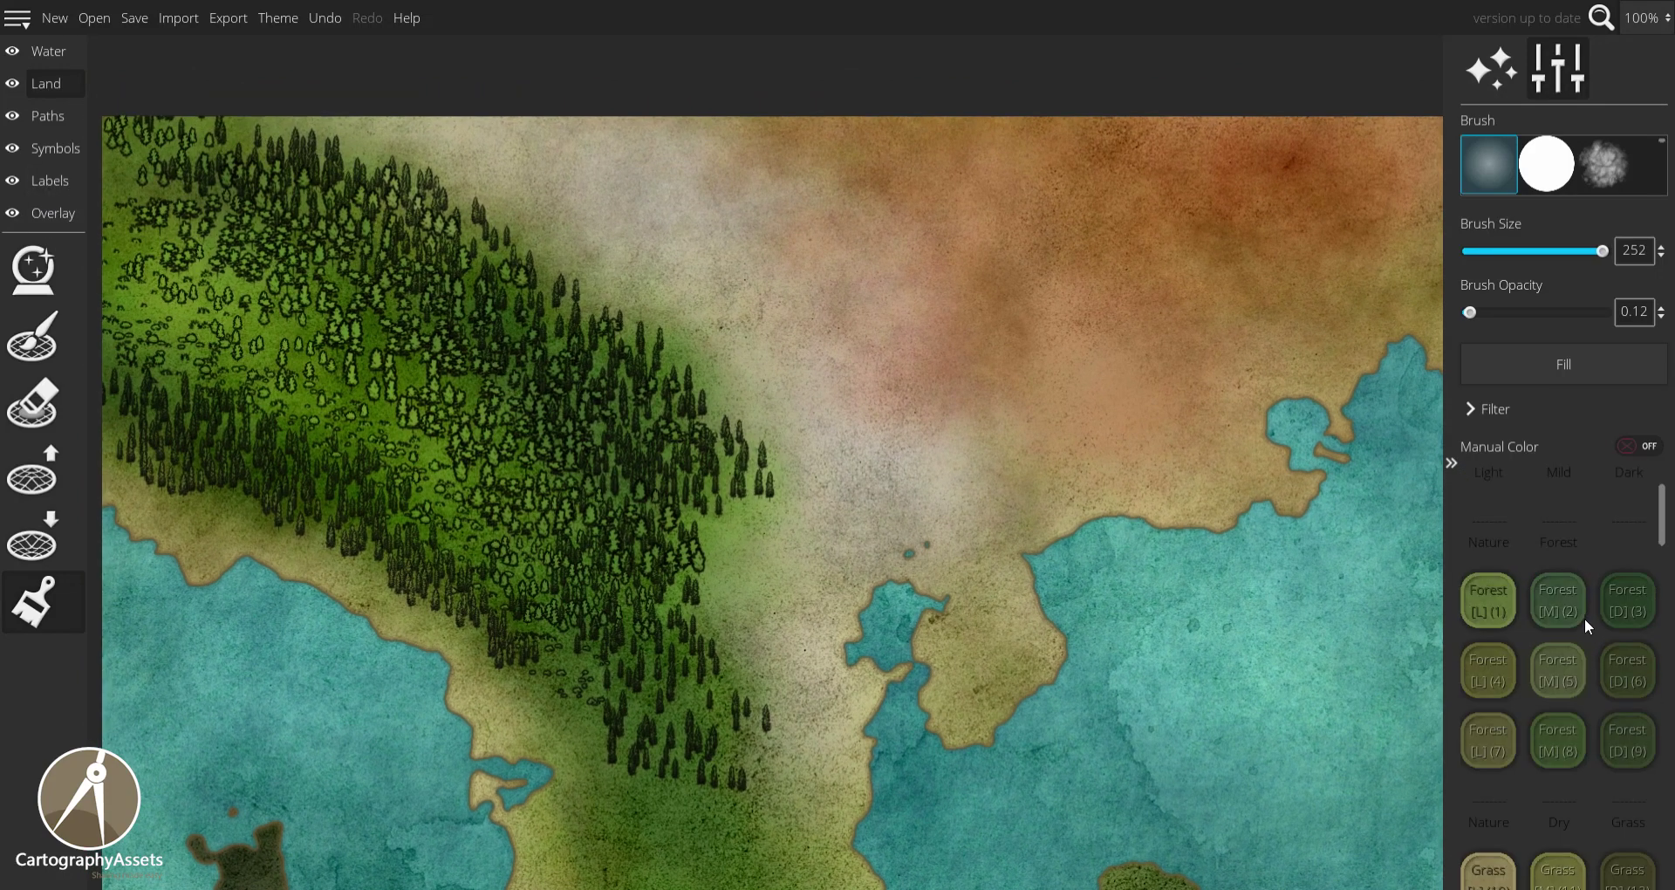
click(1488, 726)
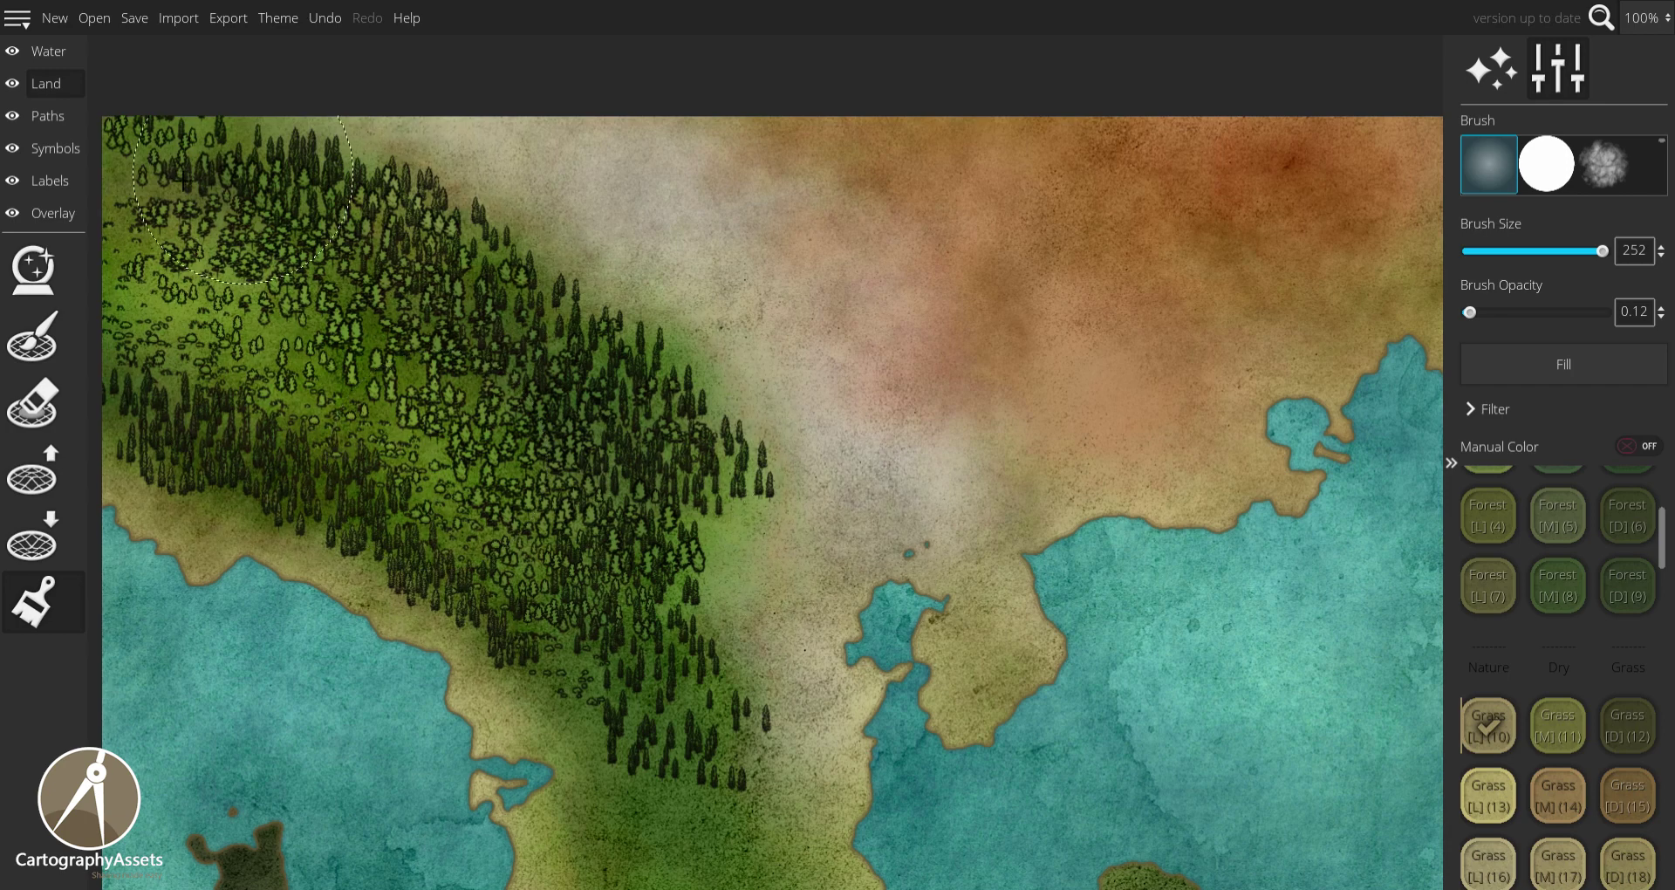
Scatter low, jagged mountain ridge symbols along the forest's eastern edge, raising the symbol scale to 70 to fill in the range.
click(63, 117)
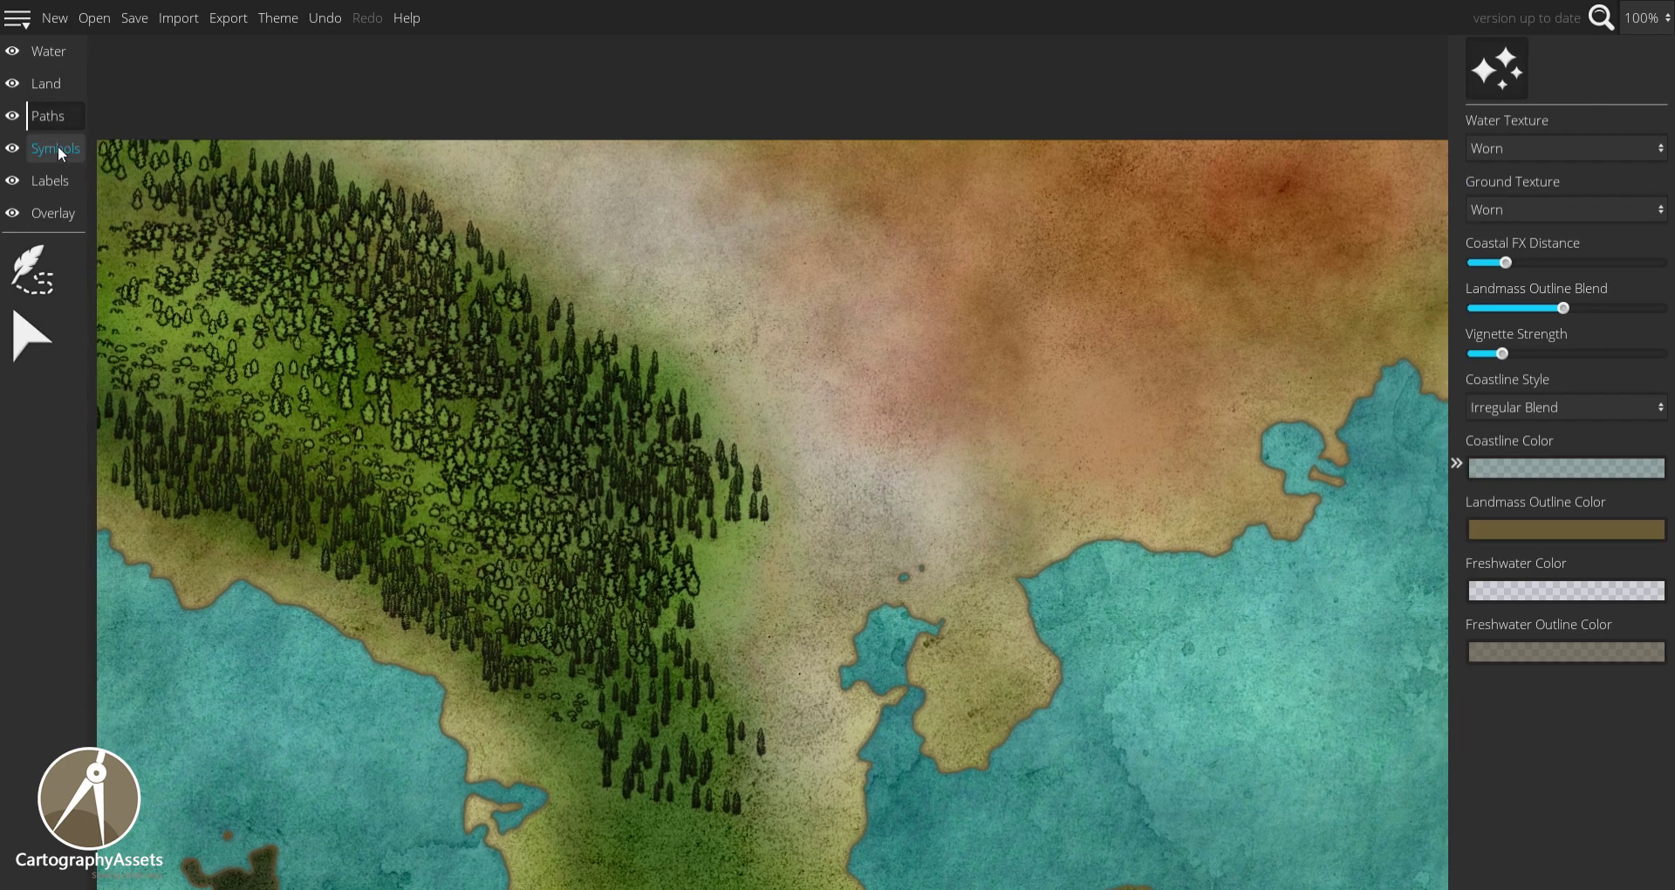
click(57, 150)
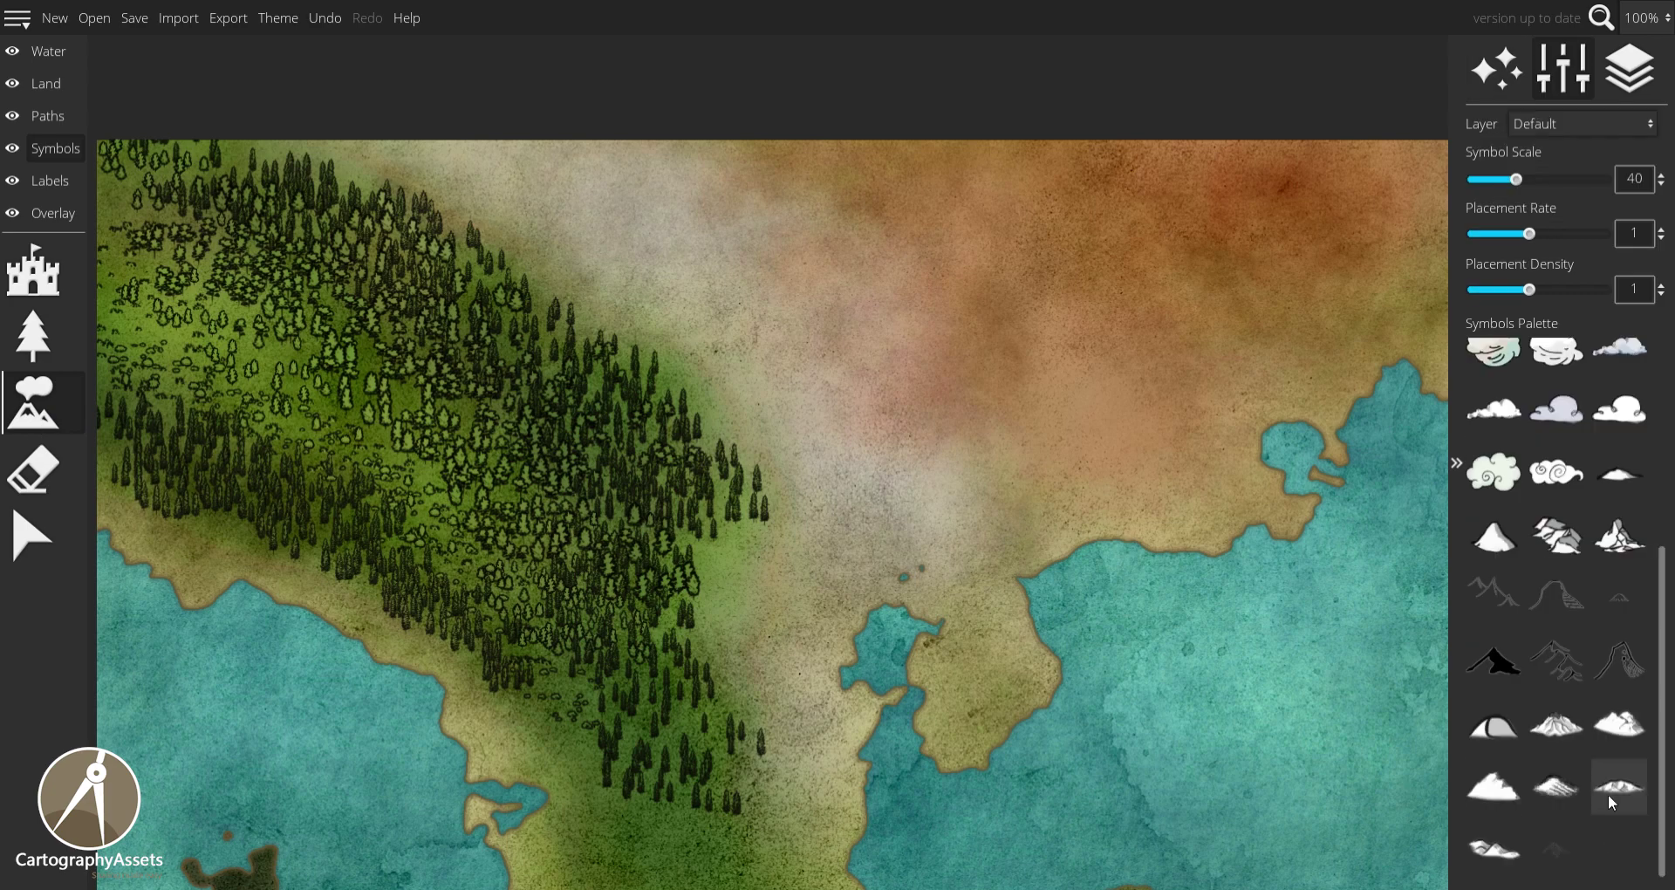
click(1611, 801)
mouse_move(782, 548)
mouse_down()
mouse_move(662, 556)
mouse_move(745, 638)
mouse_move(794, 576)
mouse_move(788, 473)
mouse_move(663, 386)
mouse_move(541, 262)
mouse_move(389, 170)
mouse_move(532, 205)
mouse_move(632, 296)
mouse_move(689, 253)
mouse_move(750, 248)
mouse_up()
mouse_move(837, 301)
mouse_down()
mouse_move(913, 340)
mouse_move(990, 514)
mouse_move(912, 553)
mouse_move(793, 683)
mouse_move(811, 777)
mouse_move(779, 755)
mouse_move(775, 818)
mouse_up()
scroll(827, 741, up, 4)
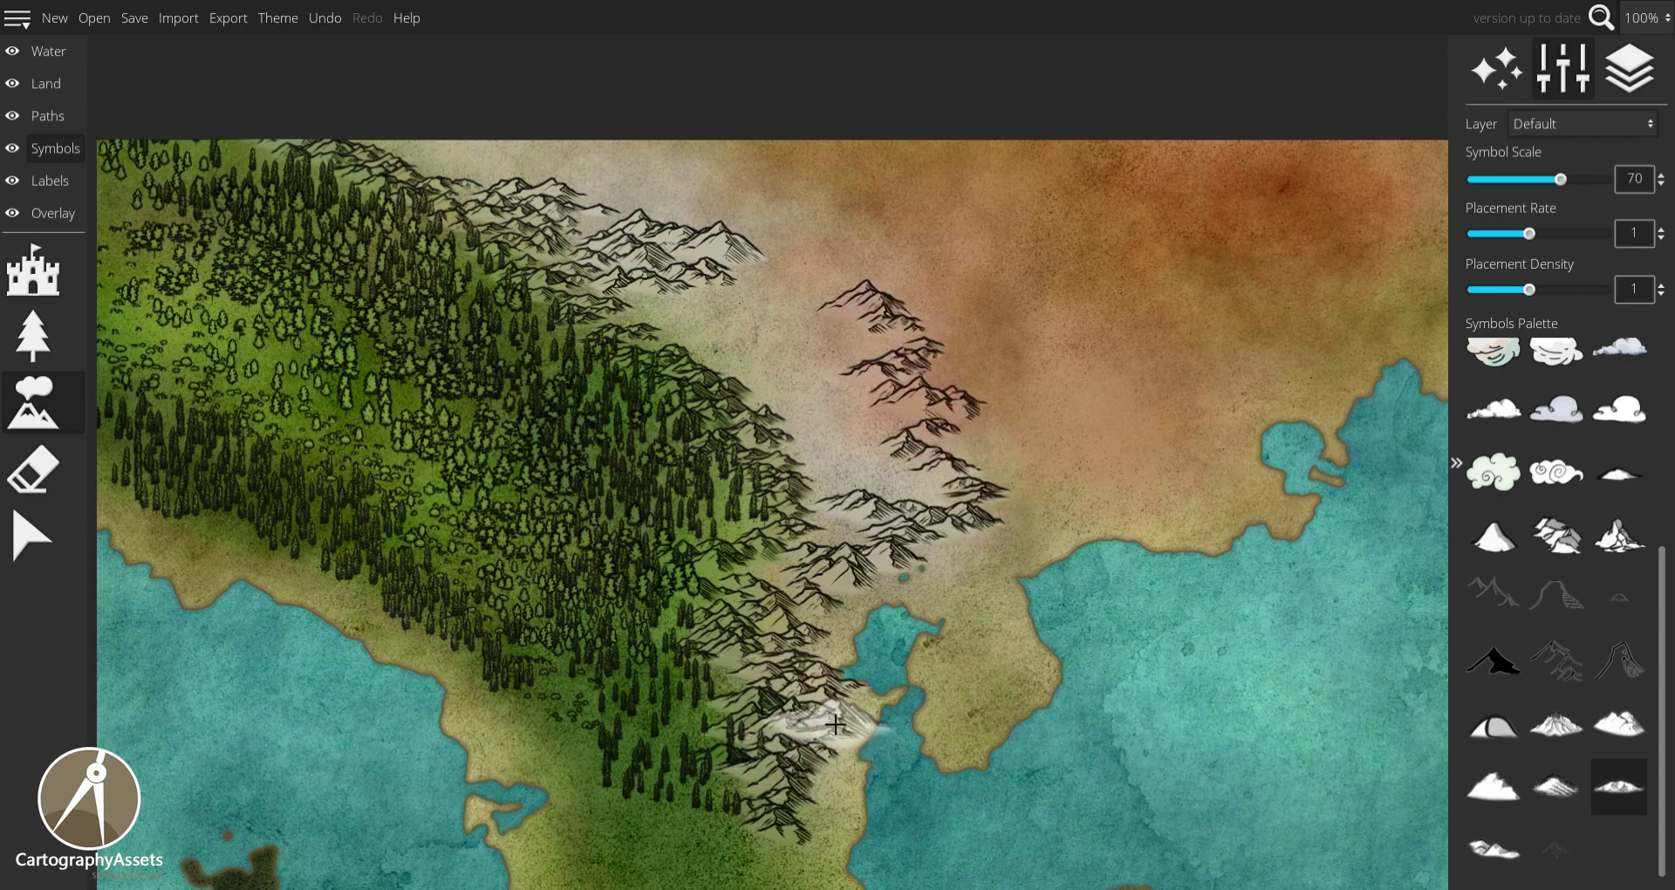
click(817, 673)
mouse_move(838, 583)
mouse_down()
mouse_move(858, 543)
mouse_move(825, 445)
mouse_move(767, 377)
mouse_up()
Fill the mountain range from the forest's edge to the desert with broader mountain symbols at scale 55.
scroll(767, 384, down, 3)
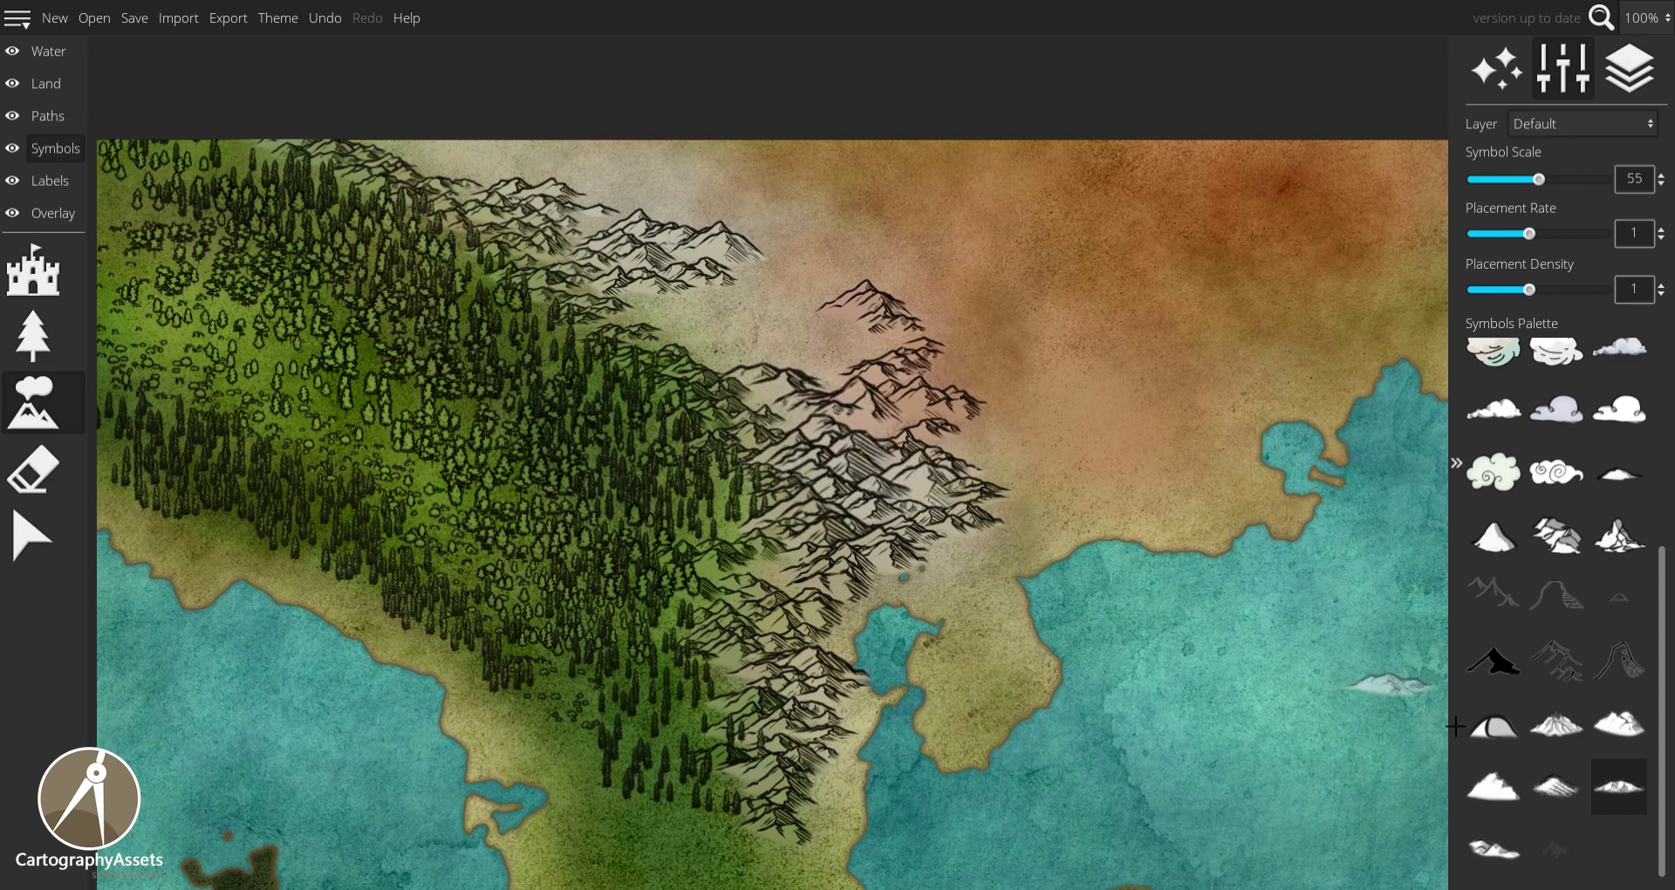
click(1619, 724)
mouse_move(881, 436)
mouse_down()
mouse_move(506, 175)
mouse_move(717, 199)
mouse_move(833, 281)
mouse_move(804, 302)
mouse_move(925, 466)
mouse_move(874, 555)
mouse_move(747, 579)
mouse_move(785, 542)
mouse_move(907, 489)
mouse_up()
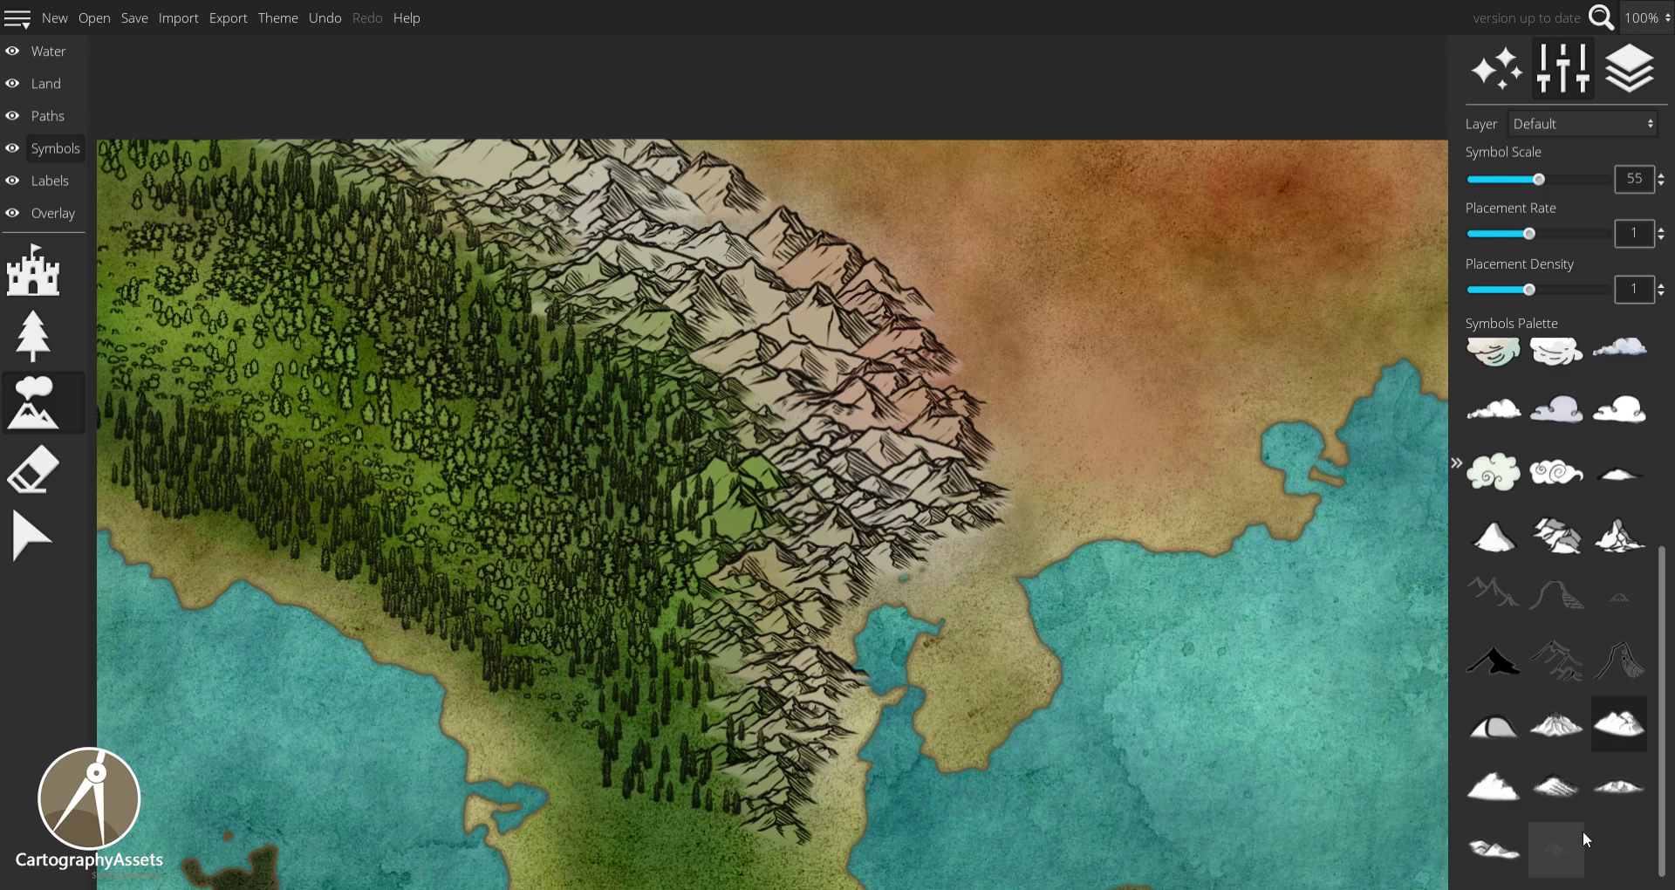
Place several tall, steep peak symbols along the centre of the mountain range, starting at scale 55.
click(1493, 785)
click(911, 382)
click(792, 301)
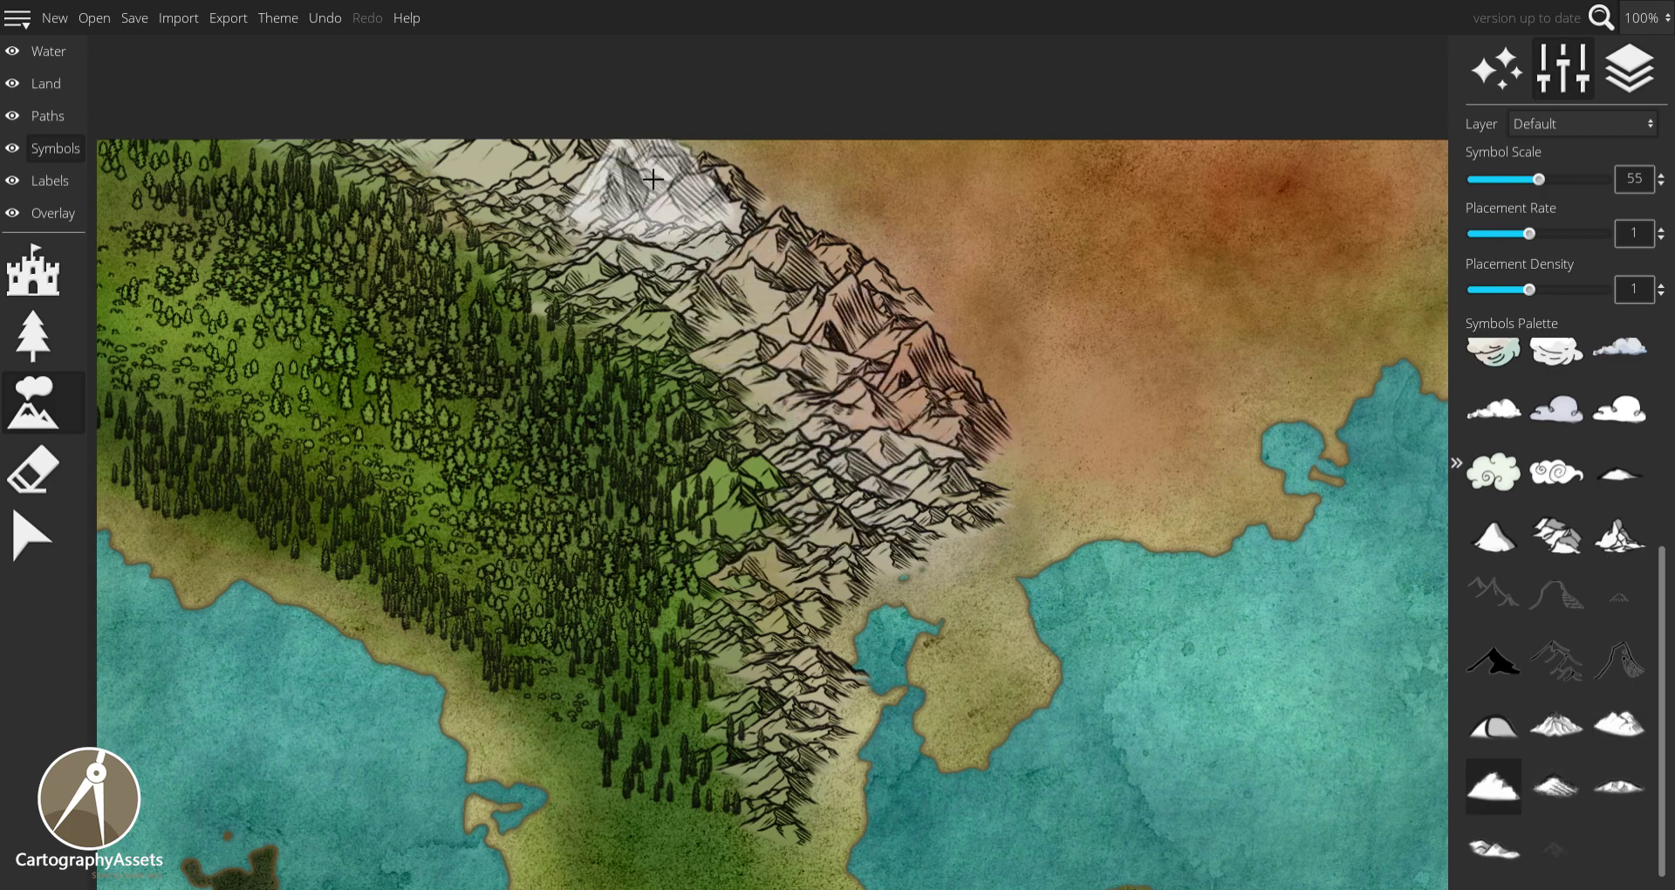
click(660, 206)
scroll(811, 241, up, 2)
Add smaller mountain symbols at scale 40 along the range's eastern flank bordering the desert.
scroll(815, 242, down, 5)
click(1618, 724)
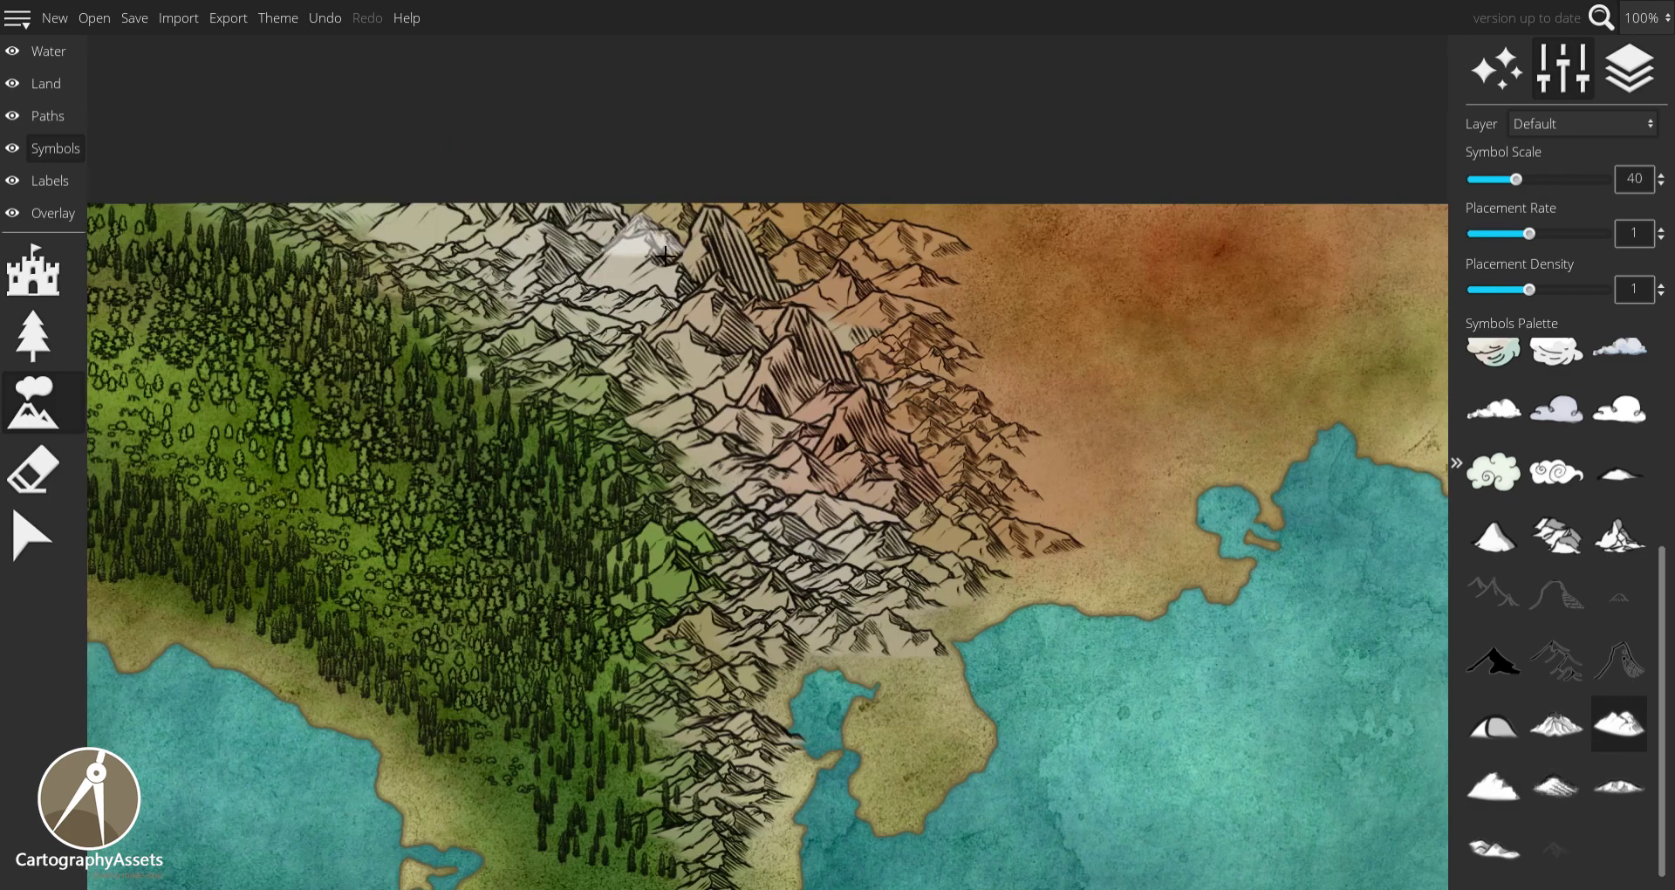
click(1494, 786)
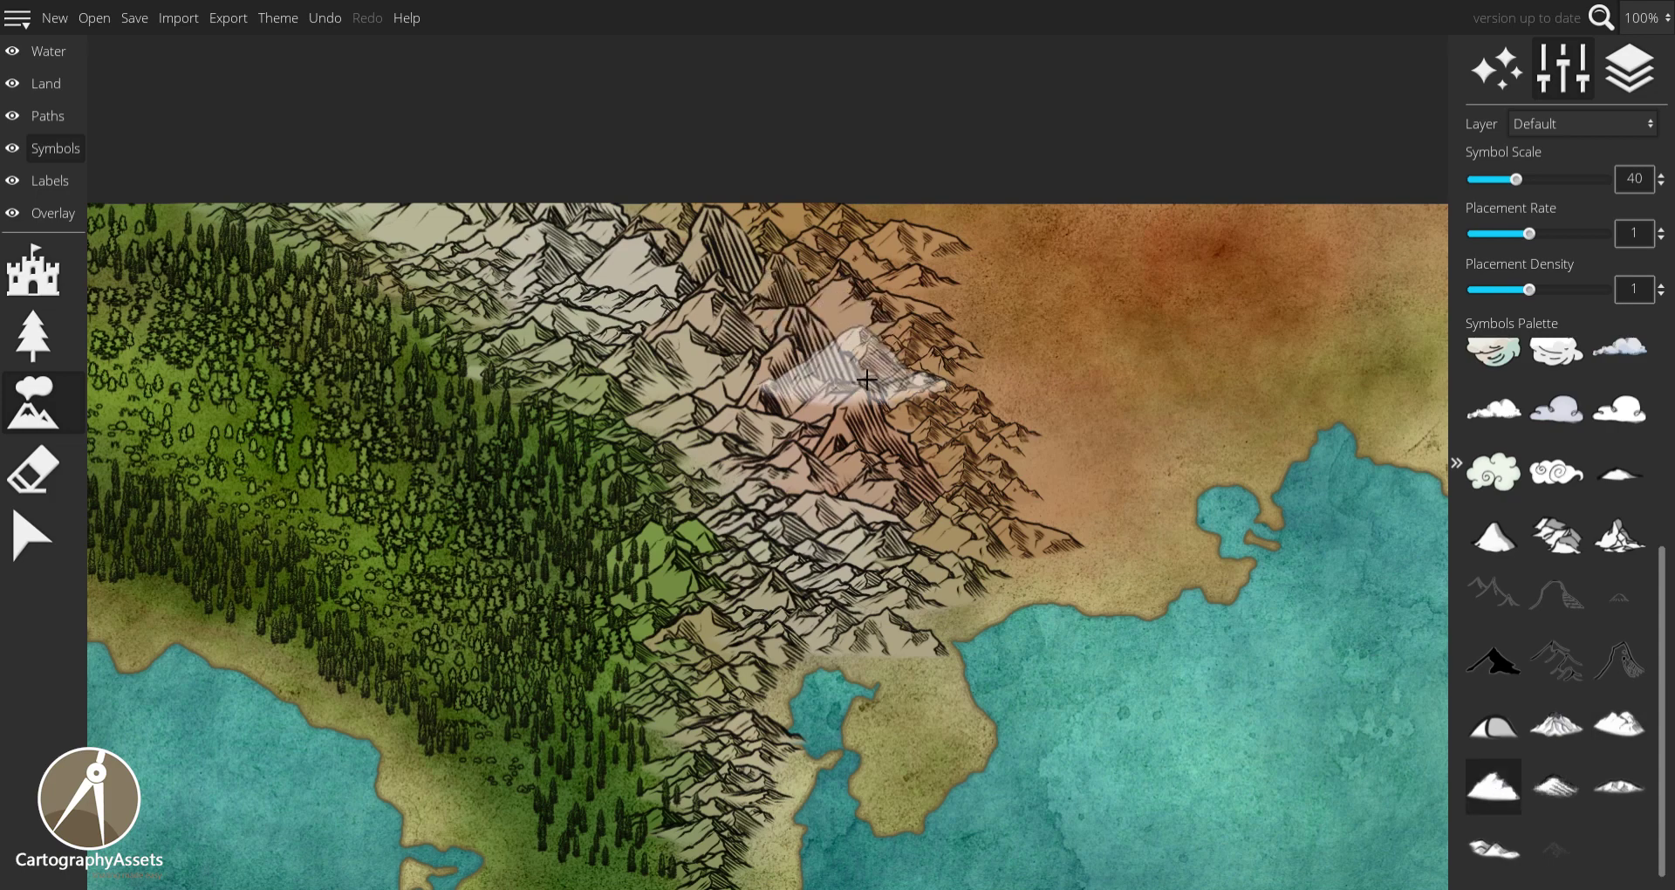
Colour the mountain range with Sand [M] (38) and Rocks [L] (43) using a soft land brush of size 252.
click(46, 82)
click(33, 602)
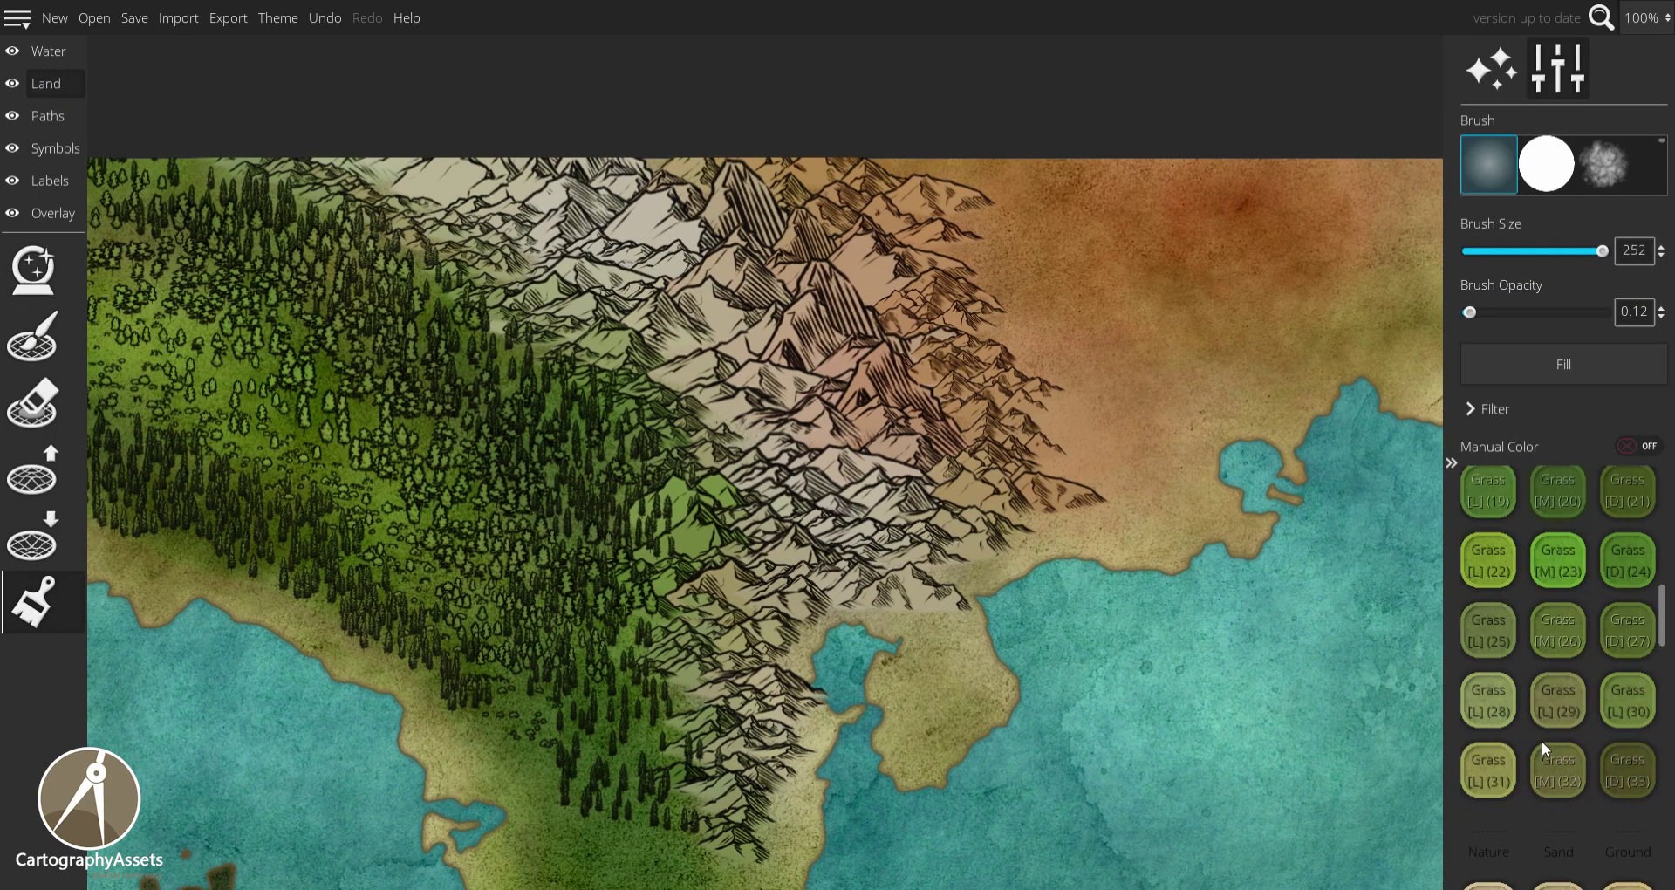
mouse_move(1159, 515)
mouse_down()
mouse_move(874, 445)
mouse_move(682, 227)
mouse_move(652, 262)
mouse_move(995, 468)
mouse_move(1029, 572)
mouse_move(1072, 429)
mouse_up()
scroll(1517, 715, down, 3)
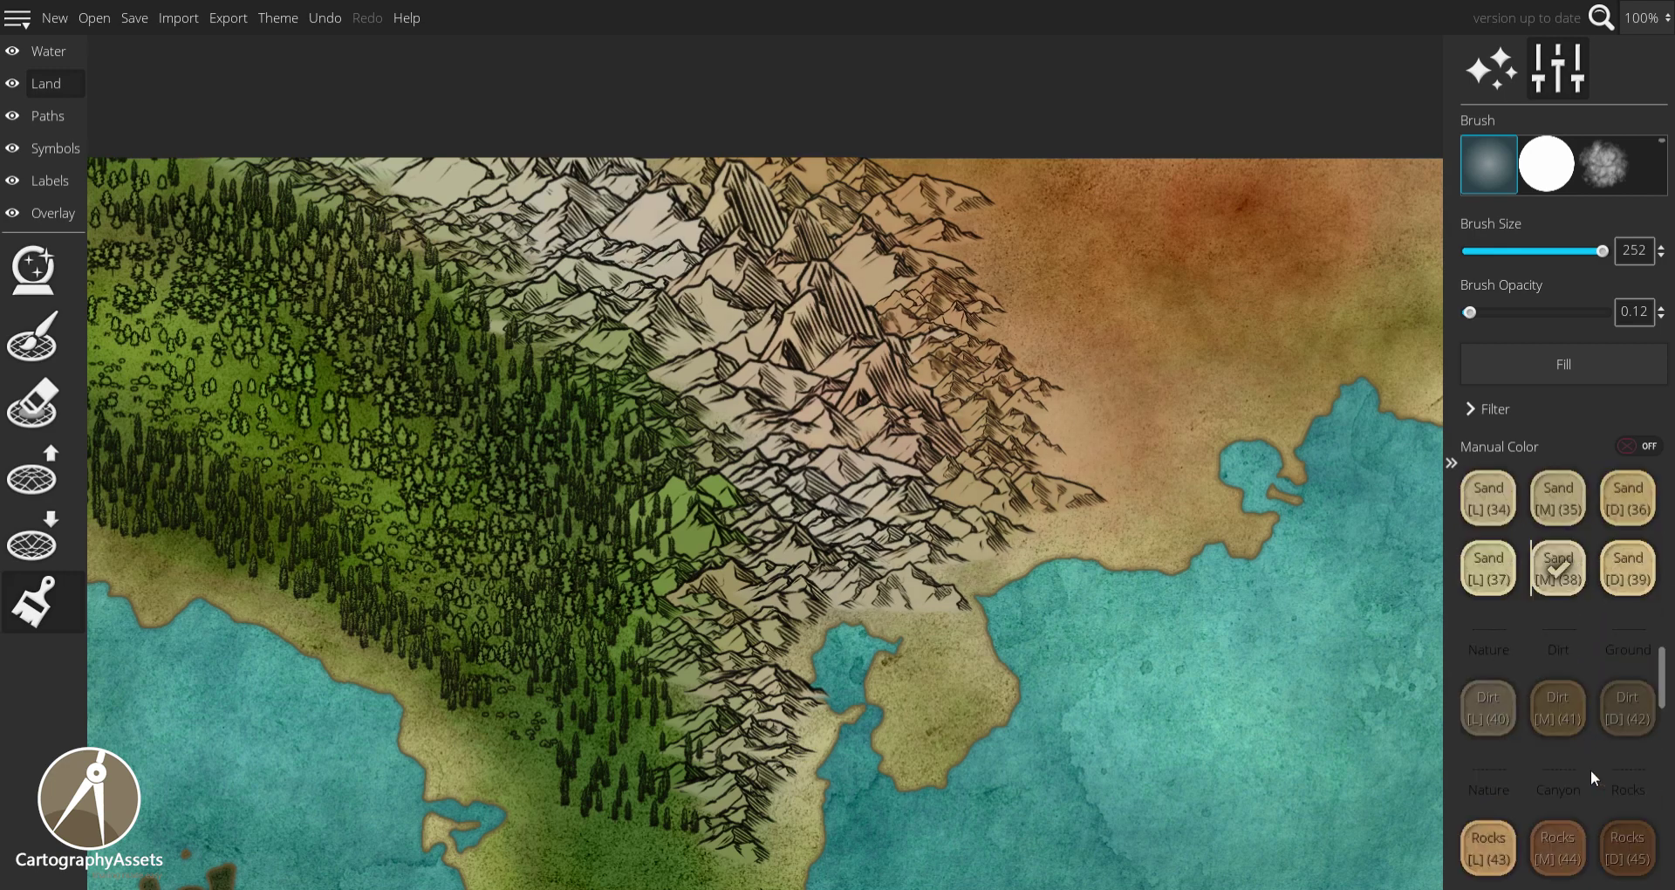
mouse_move(887, 435)
mouse_down()
mouse_move(867, 524)
mouse_move(924, 593)
mouse_move(789, 220)
mouse_move(798, 371)
mouse_up()
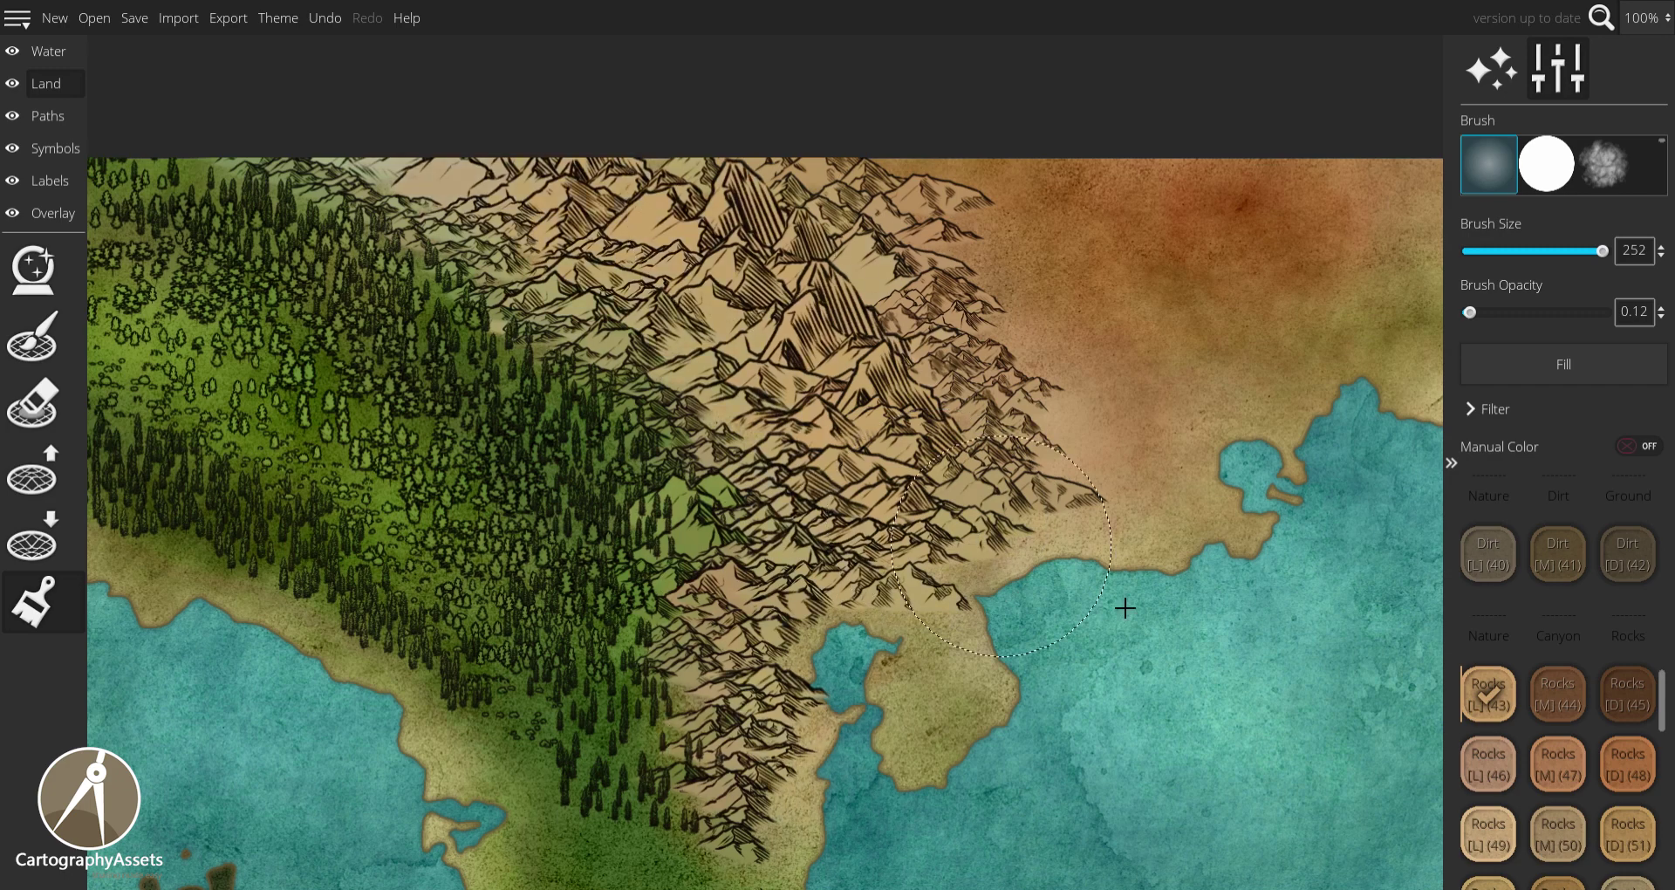
Blend Rocks [L] (55) over the mountain range, raise the brush opacity to 0.14, and undo the last stroke.
scroll(1537, 735, down, 2)
click(1488, 837)
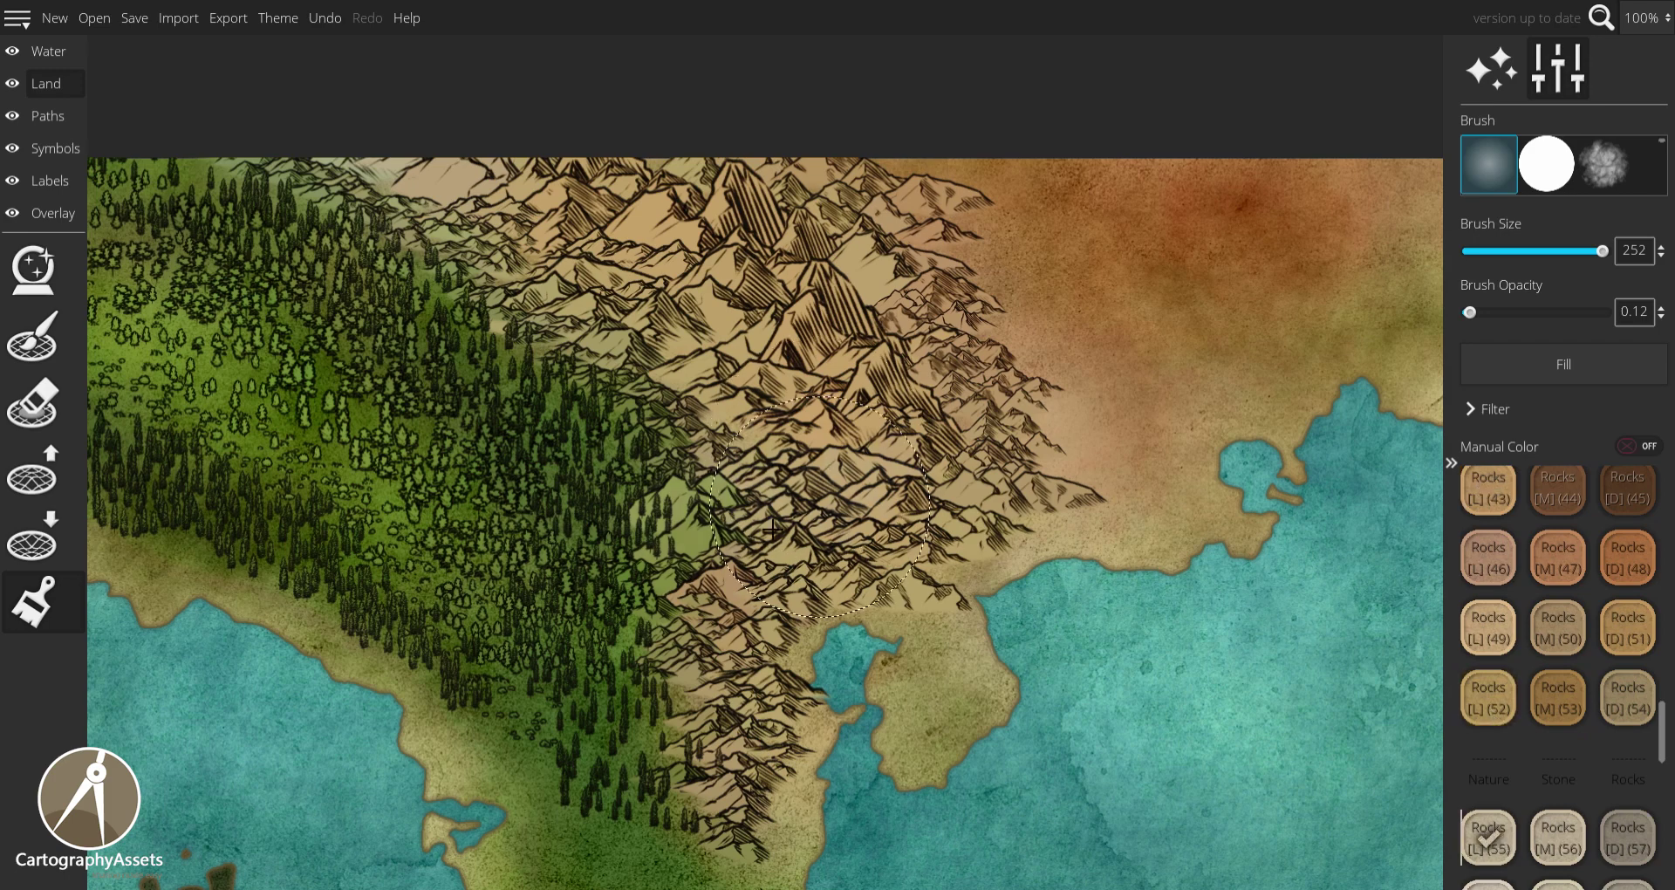
mouse_move(833, 750)
mouse_down()
mouse_move(716, 741)
mouse_move(797, 645)
mouse_up()
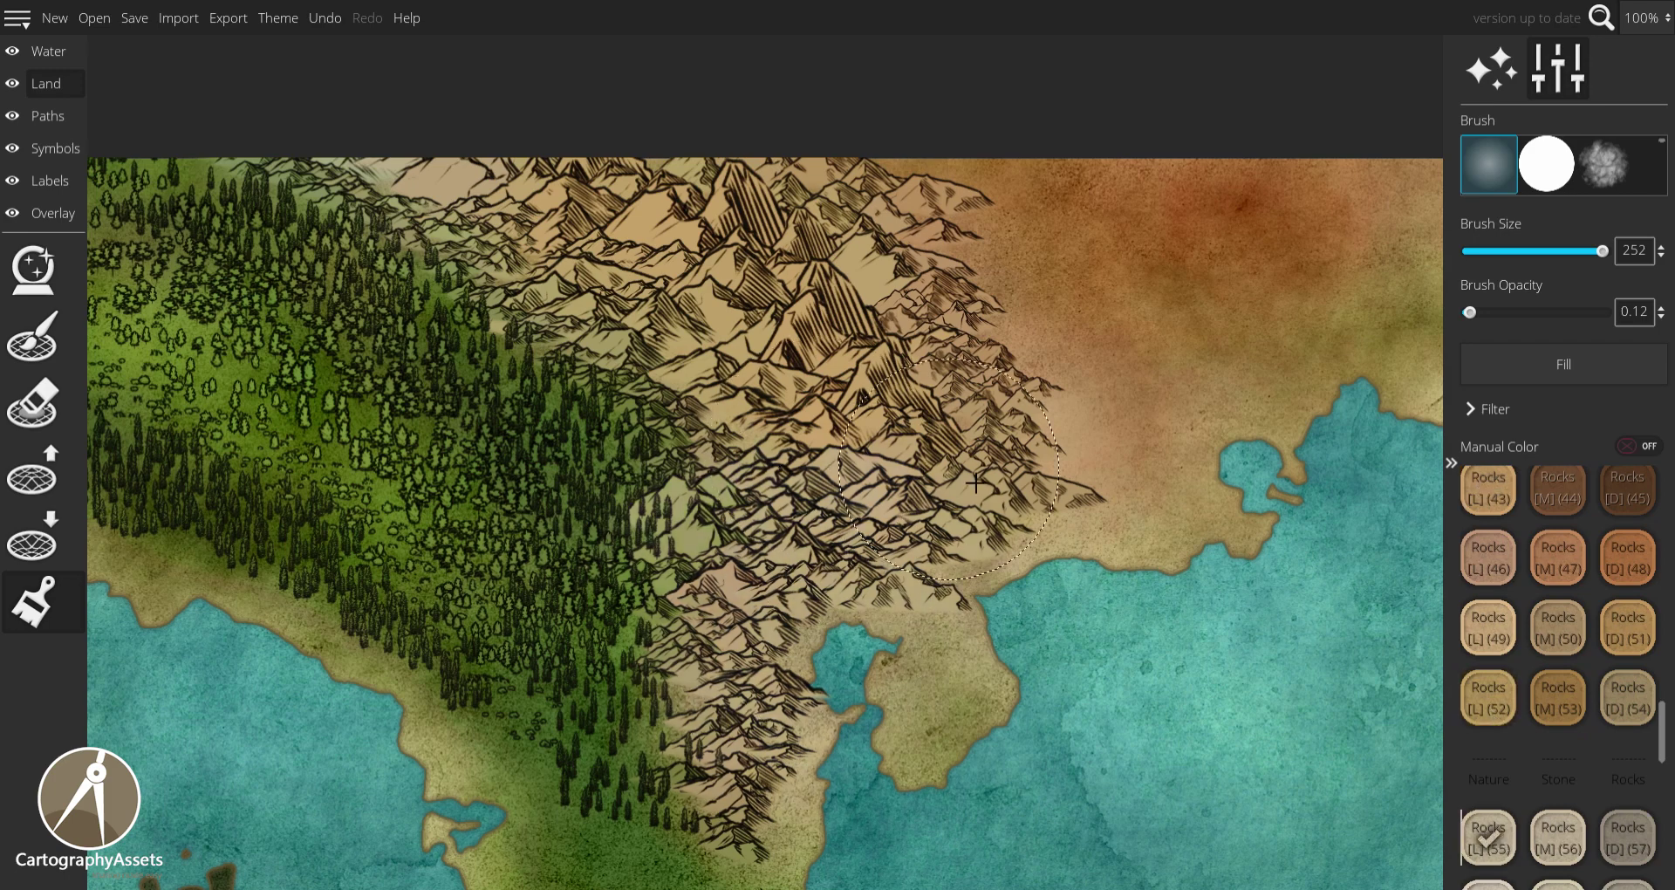
drag(1470, 312, 1475, 314)
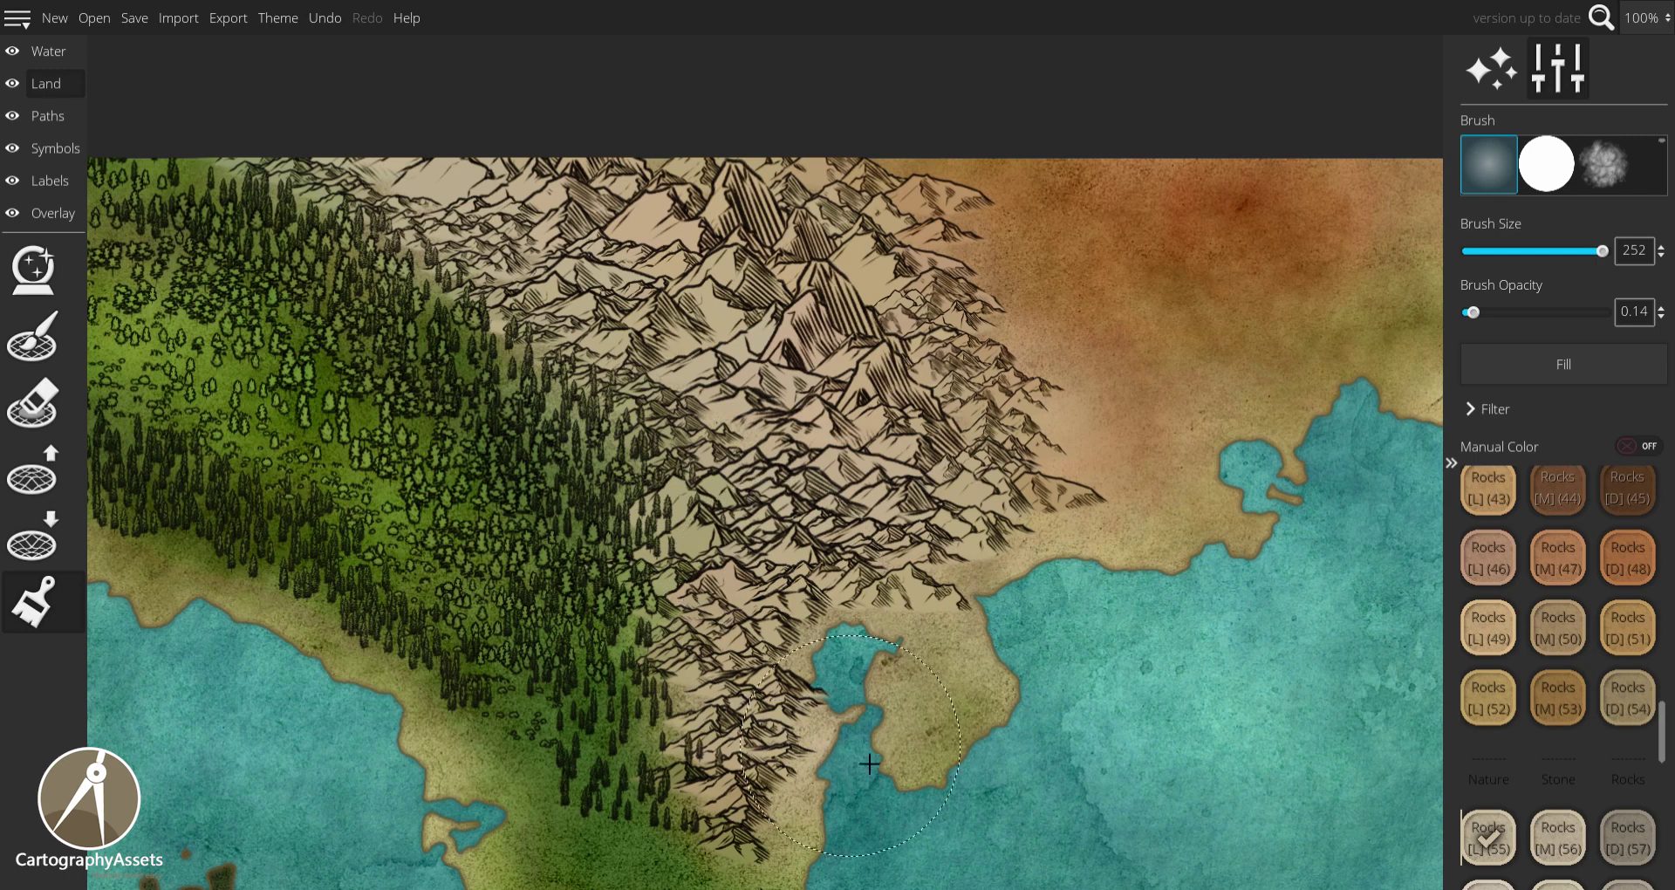
key(ctrl+z)
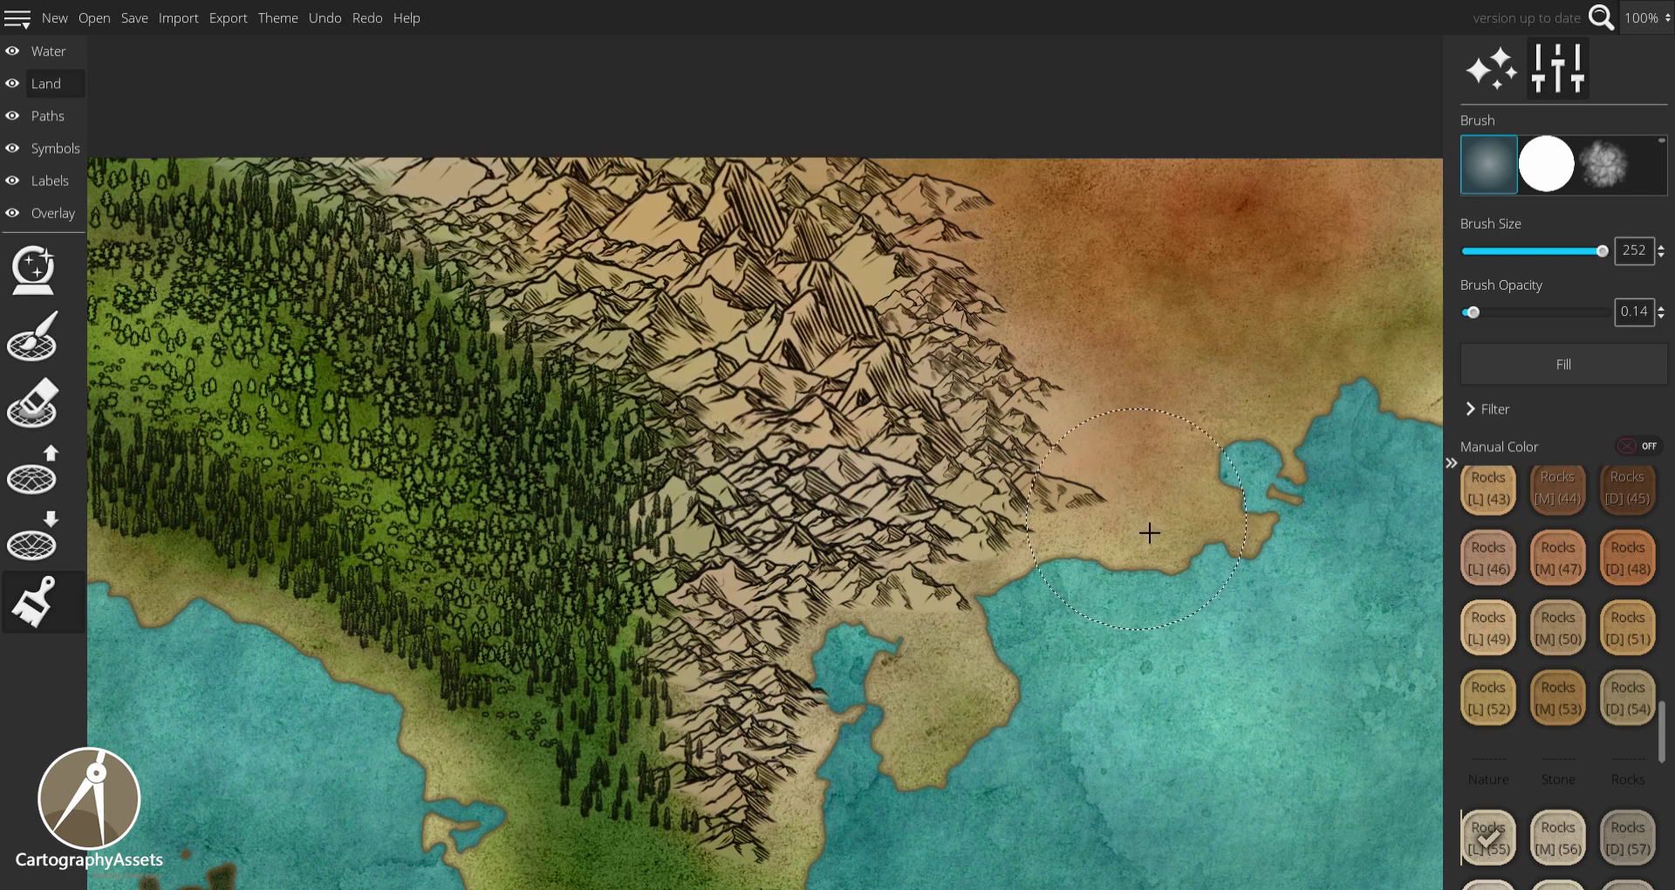
Restrict the colour brush filter to Ground and Mountains, leaving out symbols and trees.
click(1489, 389)
click(1471, 529)
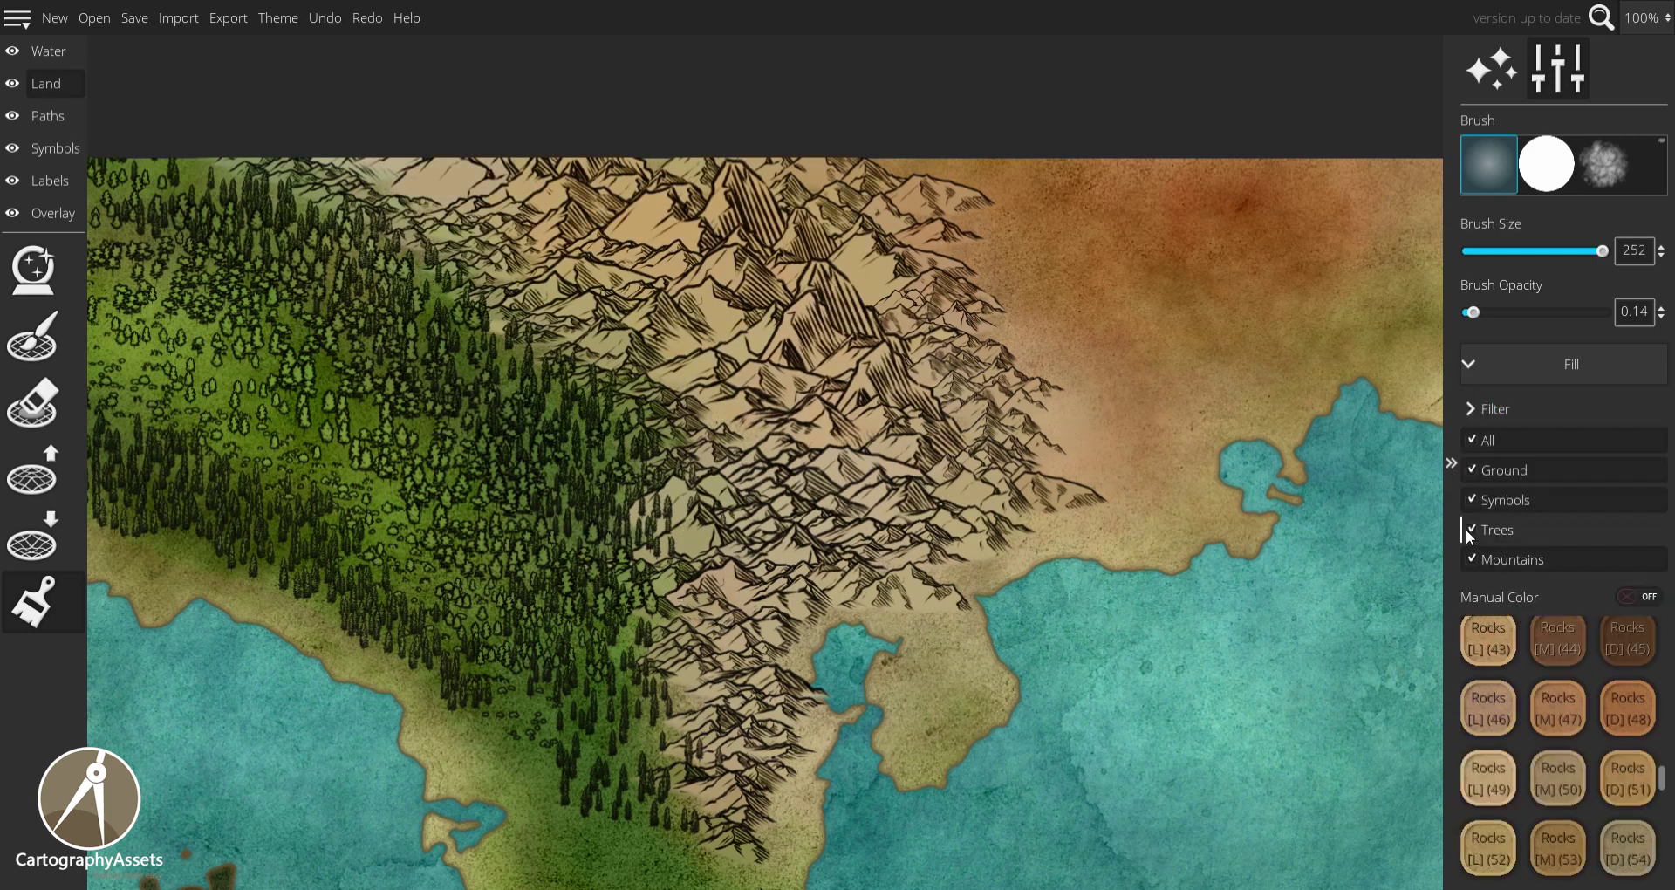
click(1471, 408)
click(1472, 408)
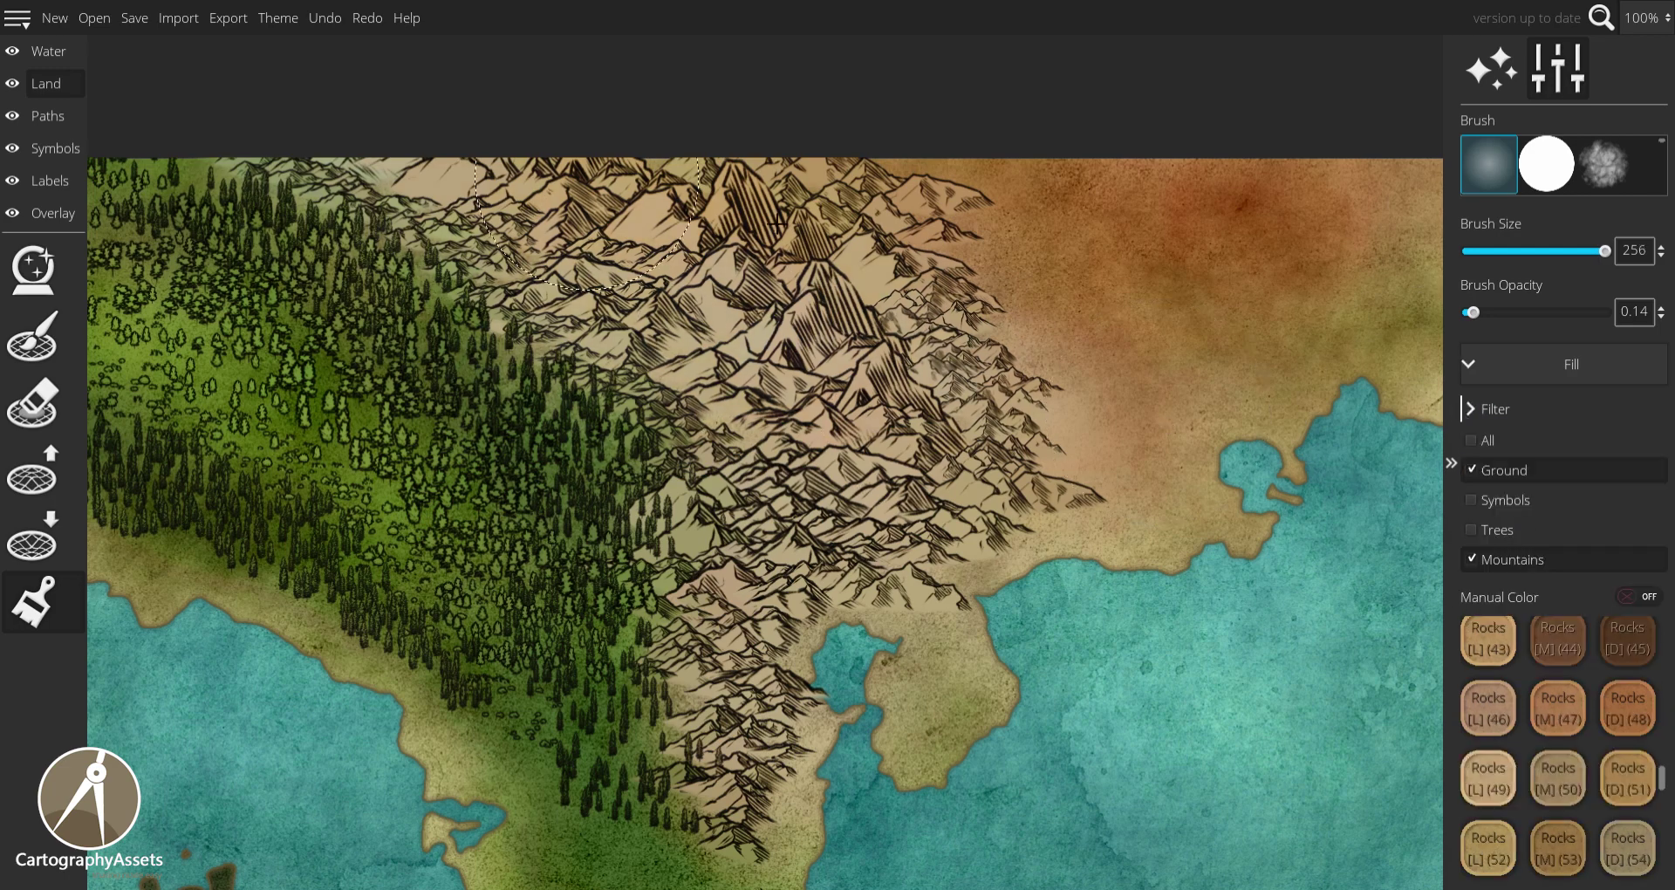
Paint the mountain range and its southern tip with Rocks [L] (58) at brush size 256 and opacity 0.14.
scroll(1616, 834, down, 3)
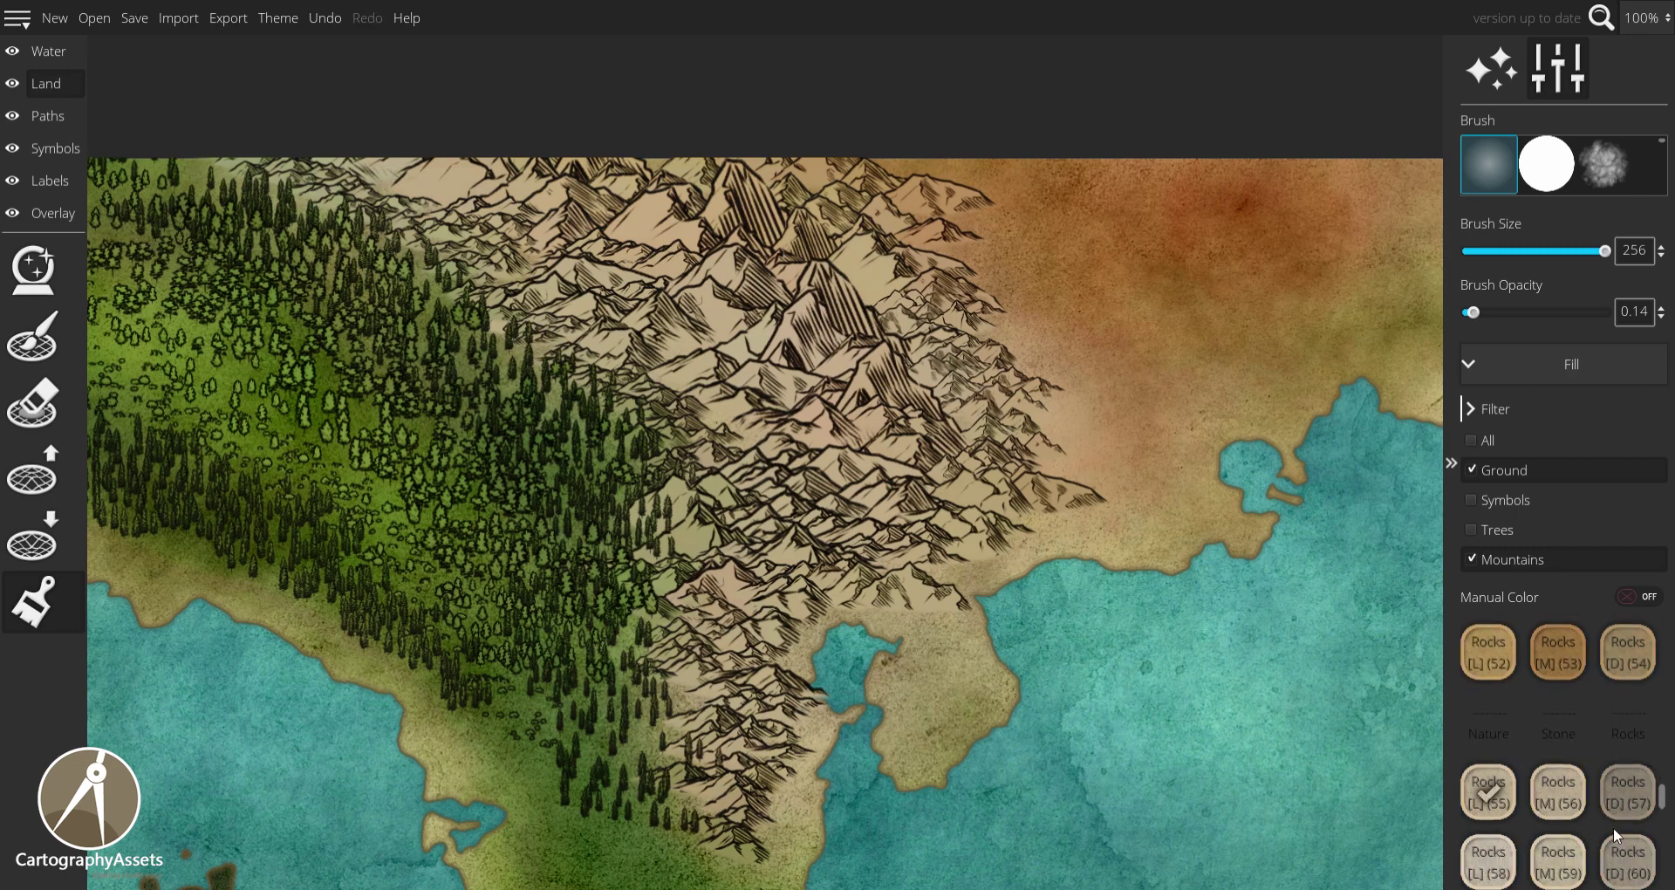
scroll(1616, 835, down, 2)
click(1489, 698)
mouse_move(935, 534)
mouse_down()
mouse_move(984, 445)
mouse_move(708, 354)
mouse_move(626, 277)
mouse_move(660, 209)
mouse_move(735, 150)
mouse_up()
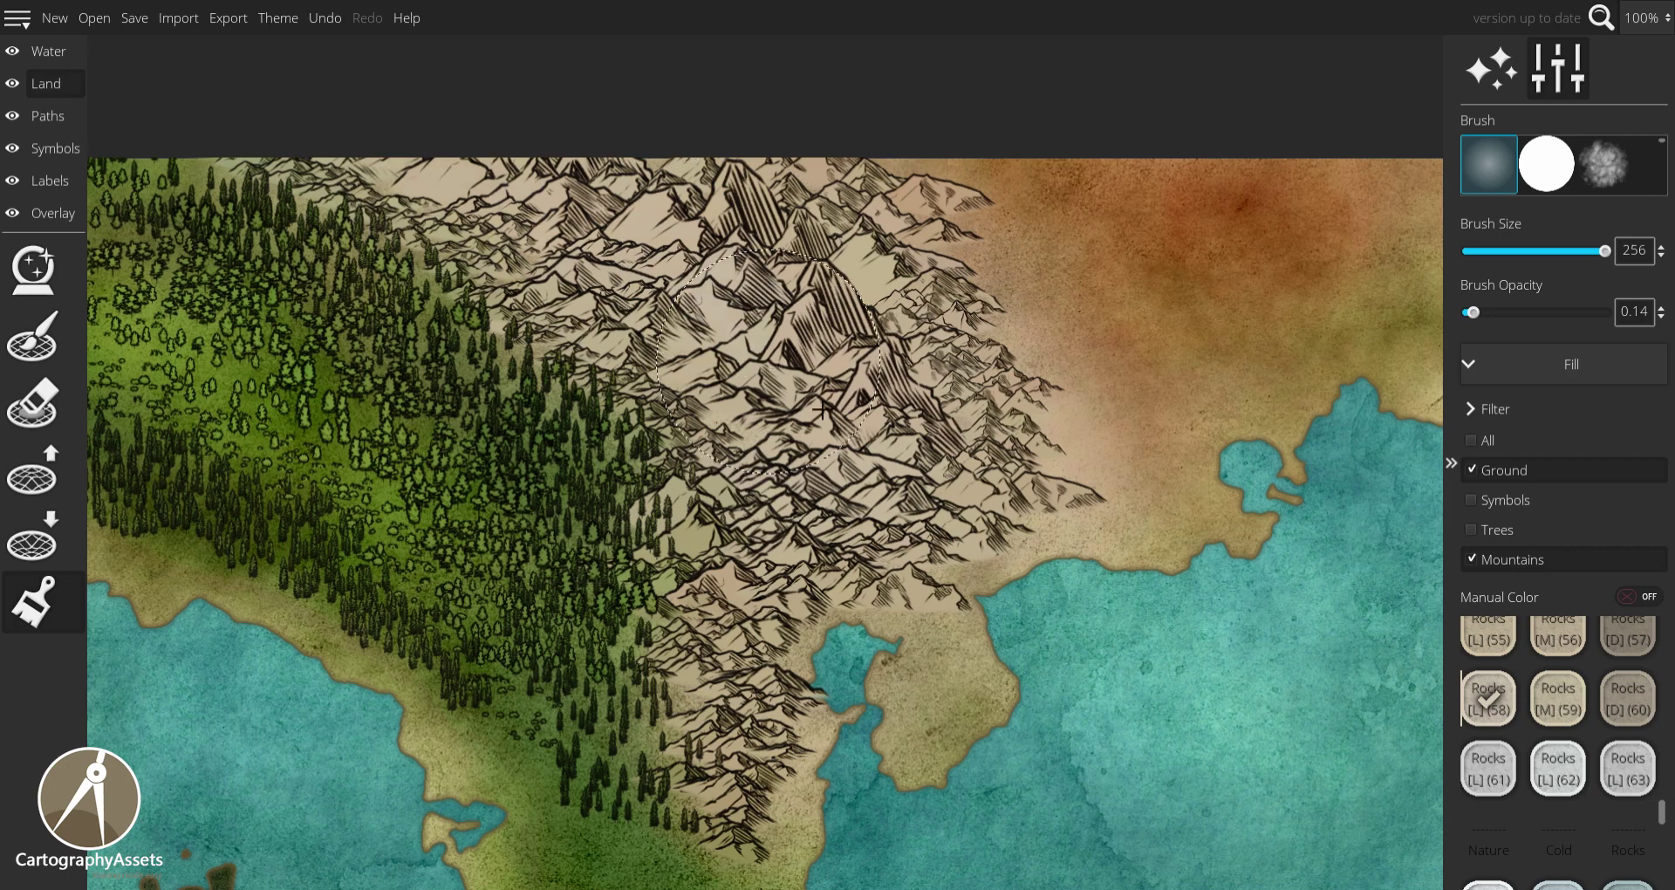
drag(748, 742, 706, 528)
Limit the brush filter to Mountains and colour the range with Rocks [L] (62) and Rocks [M] (50) at opacity 0.1.
click(1483, 470)
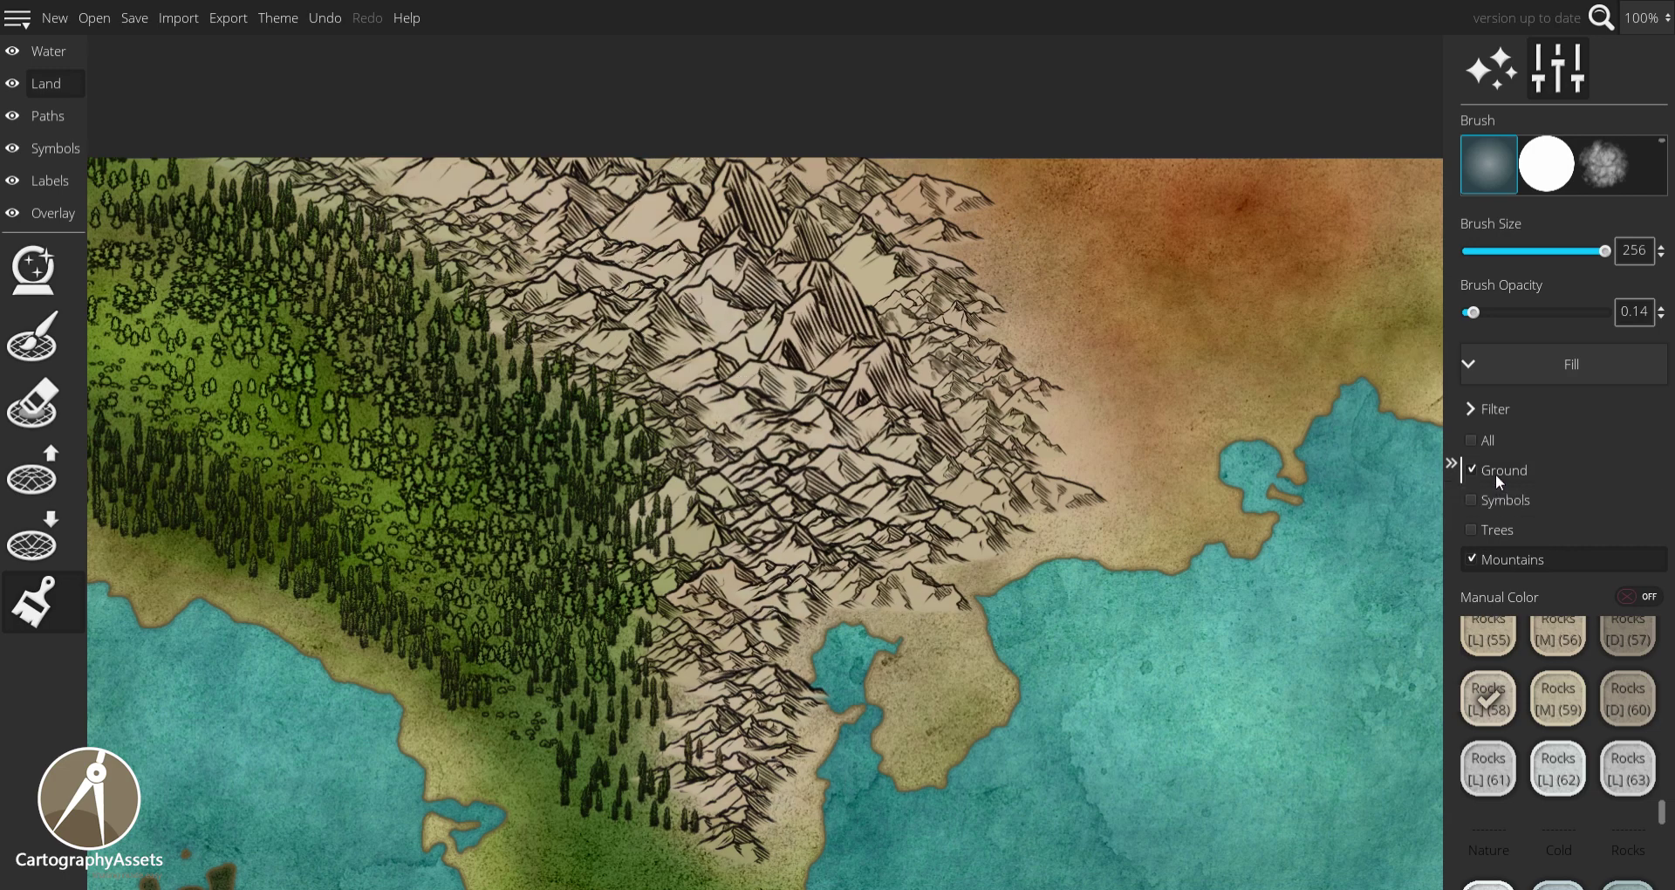
click(1581, 766)
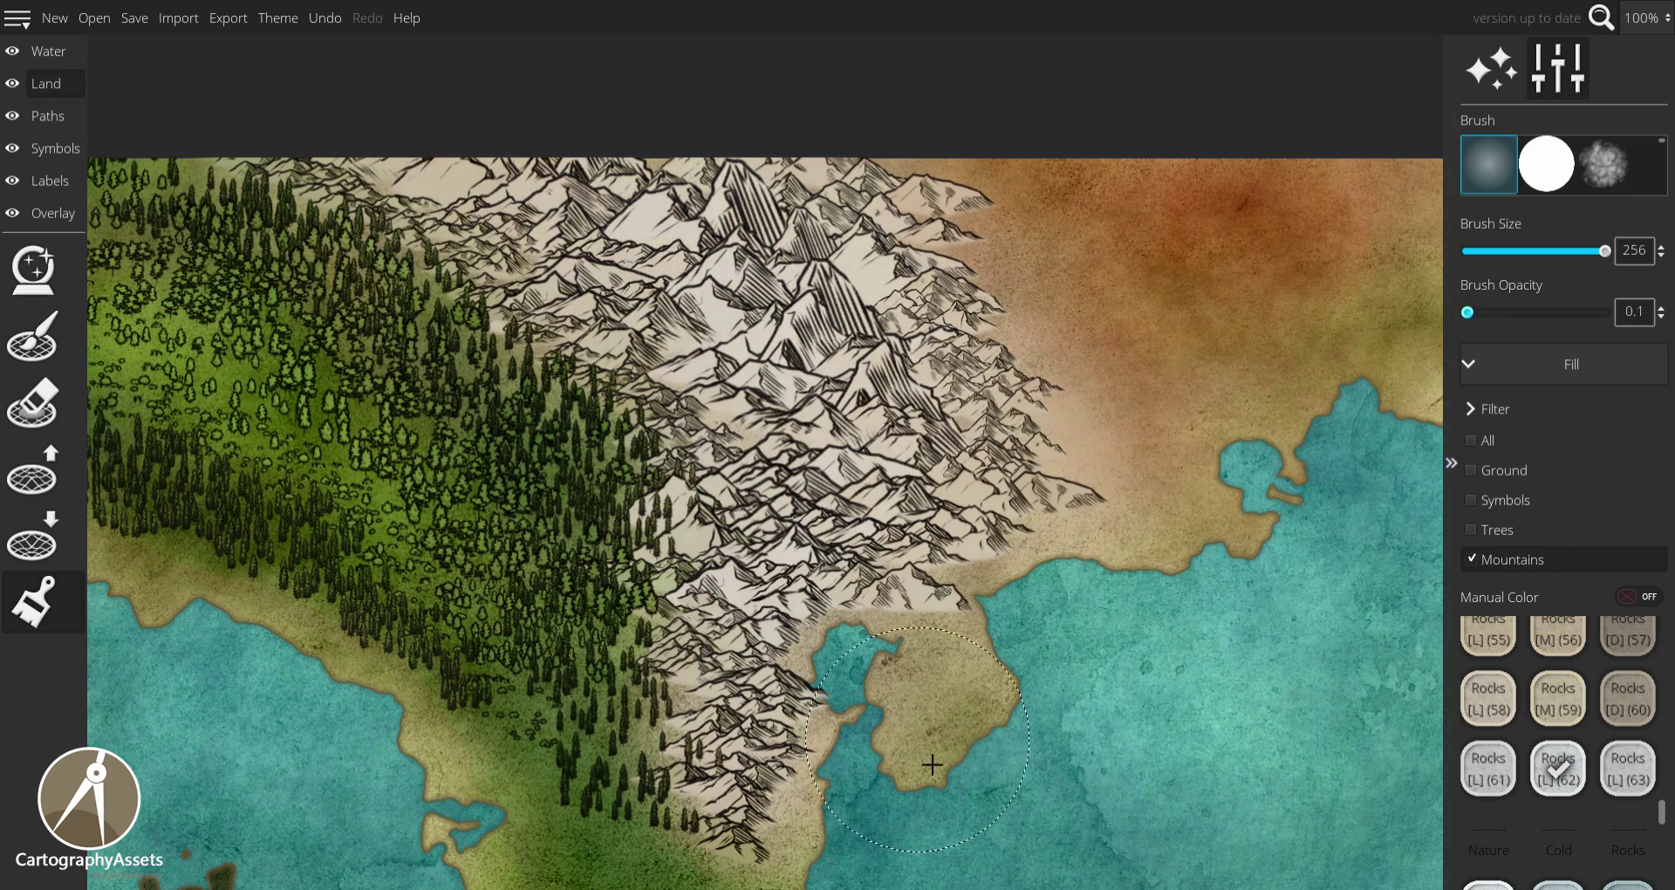
scroll(1569, 706, up, 3)
click(1558, 746)
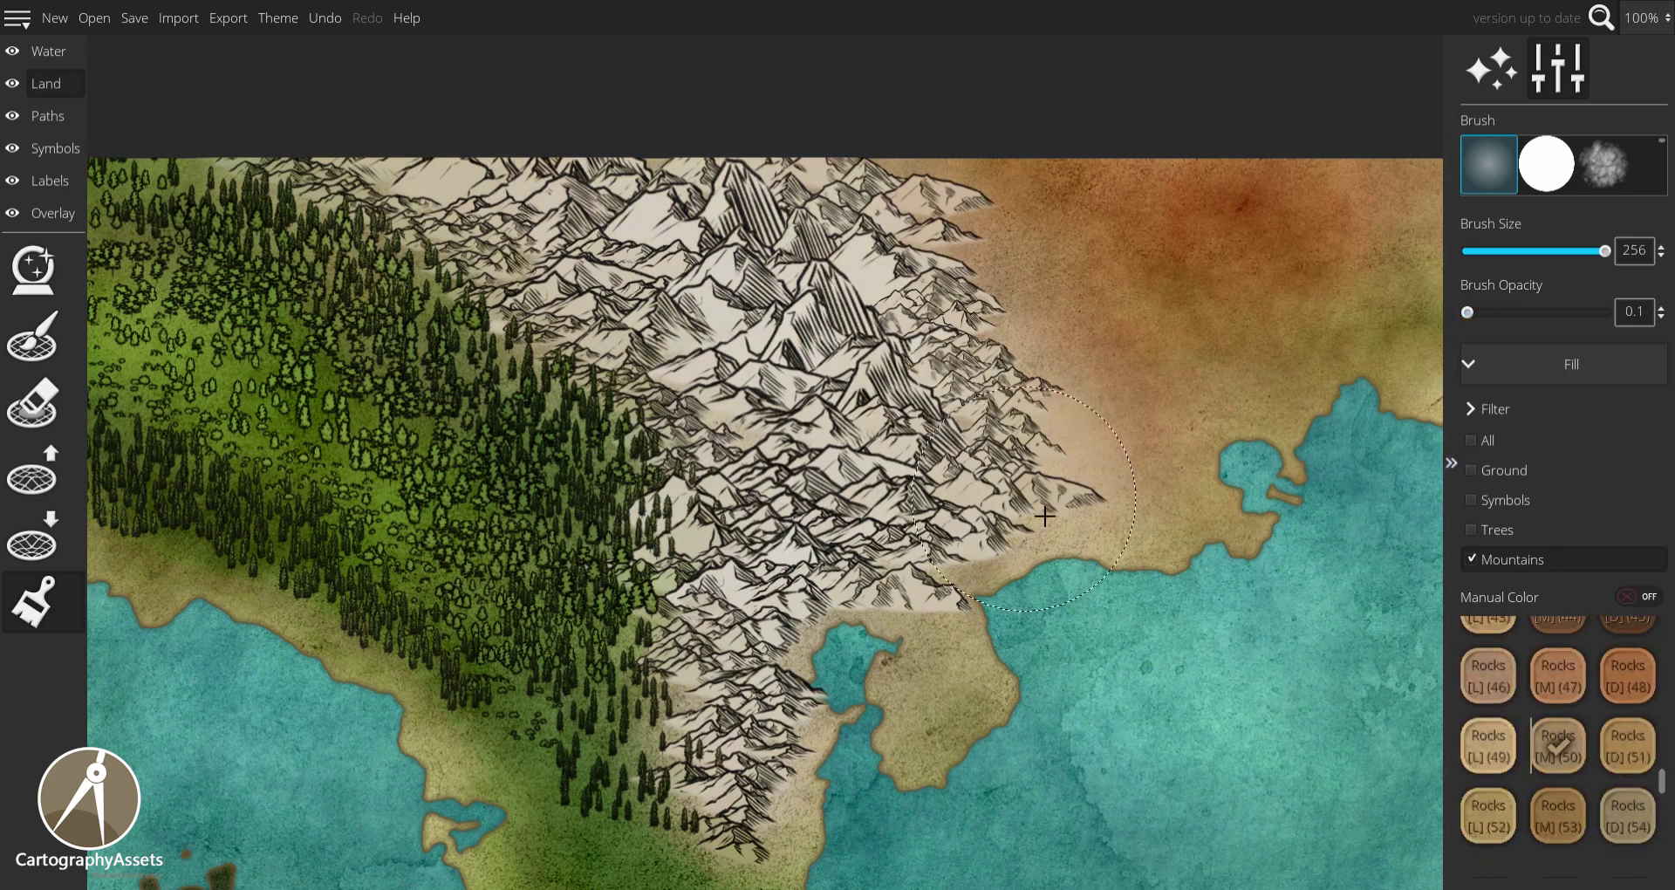
scroll(858, 768, down, 3)
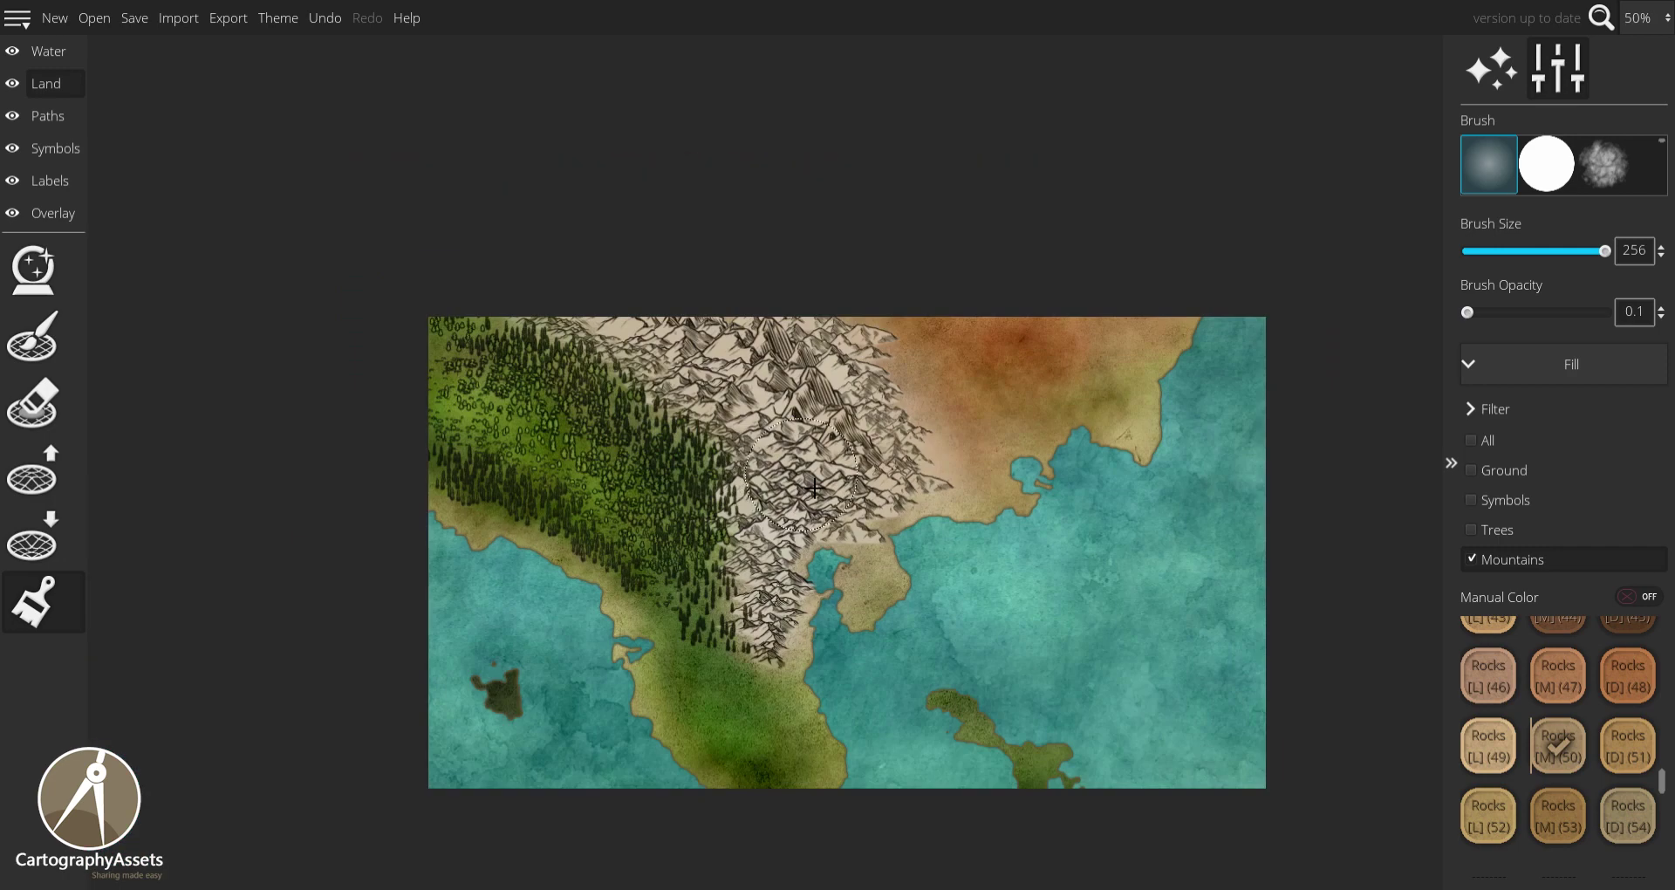
scroll(742, 643, up, 3)
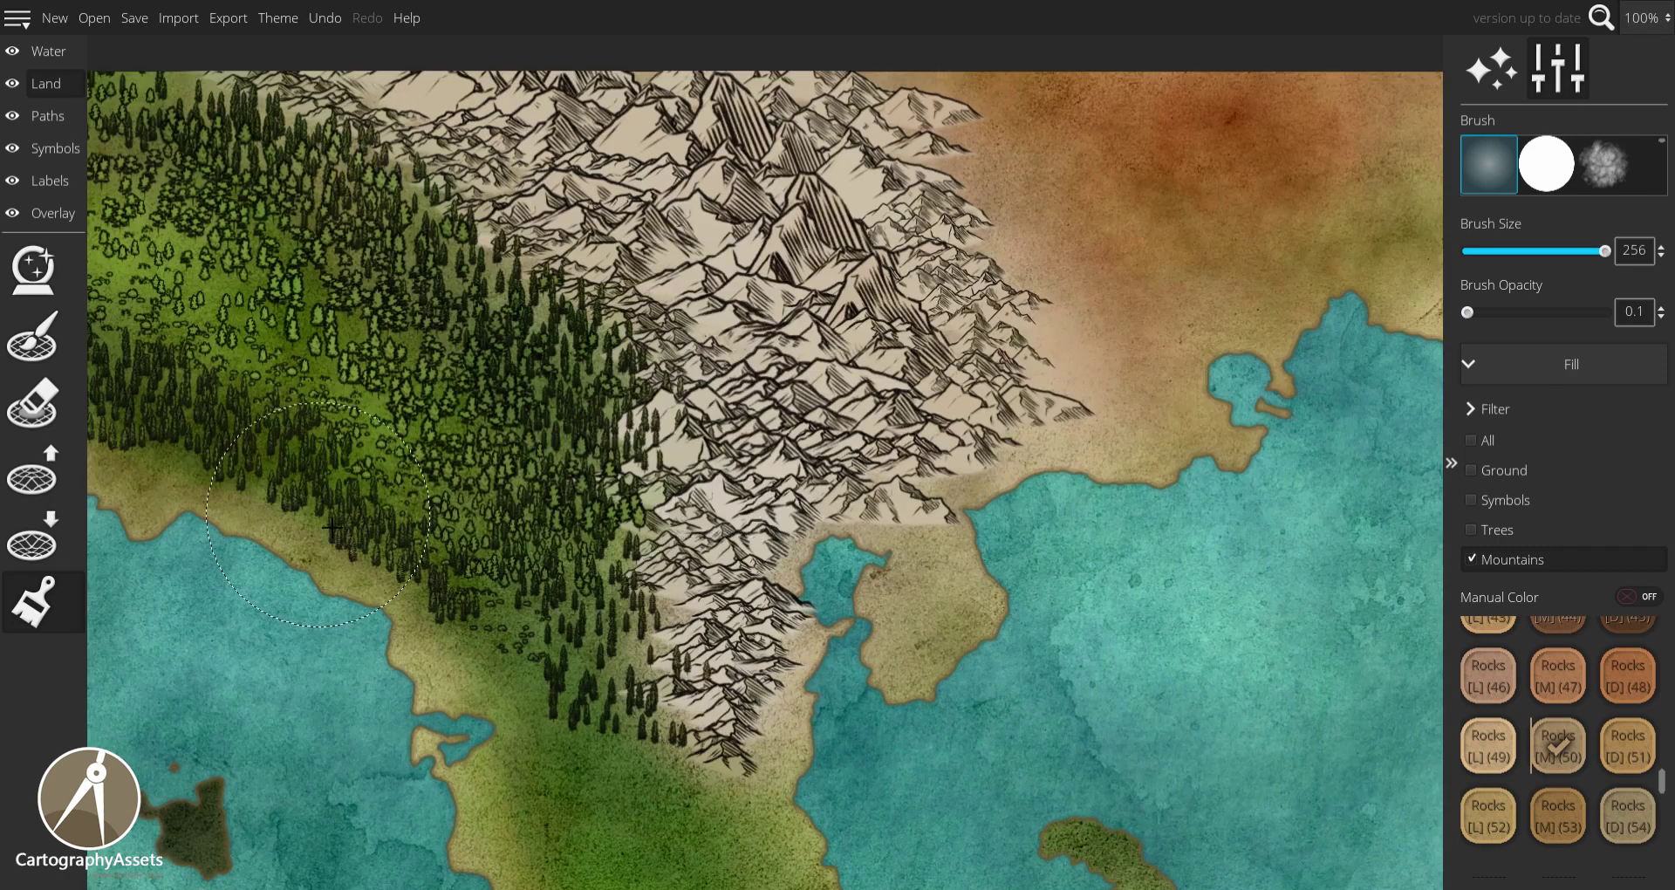
Warm the mountains' eastern flank beside the desert with Rocks [M] (47) at brush size 256 and opacity 0.1.
drag(342, 525, 22, 575)
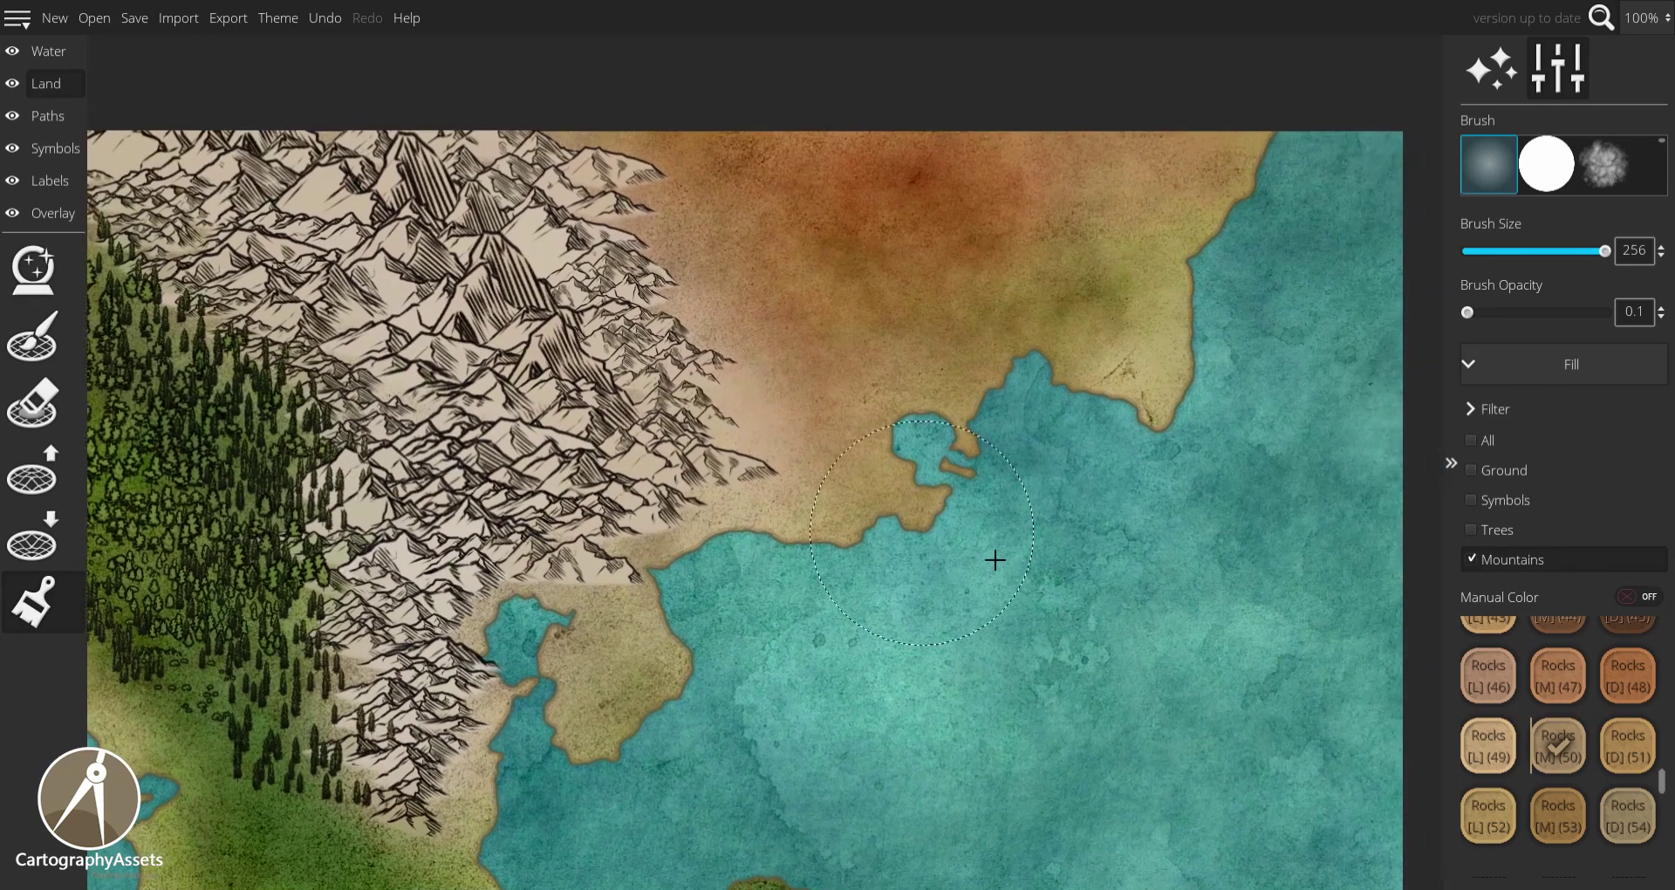
drag(995, 560, 1072, 574)
click(1556, 677)
drag(822, 527, 813, 377)
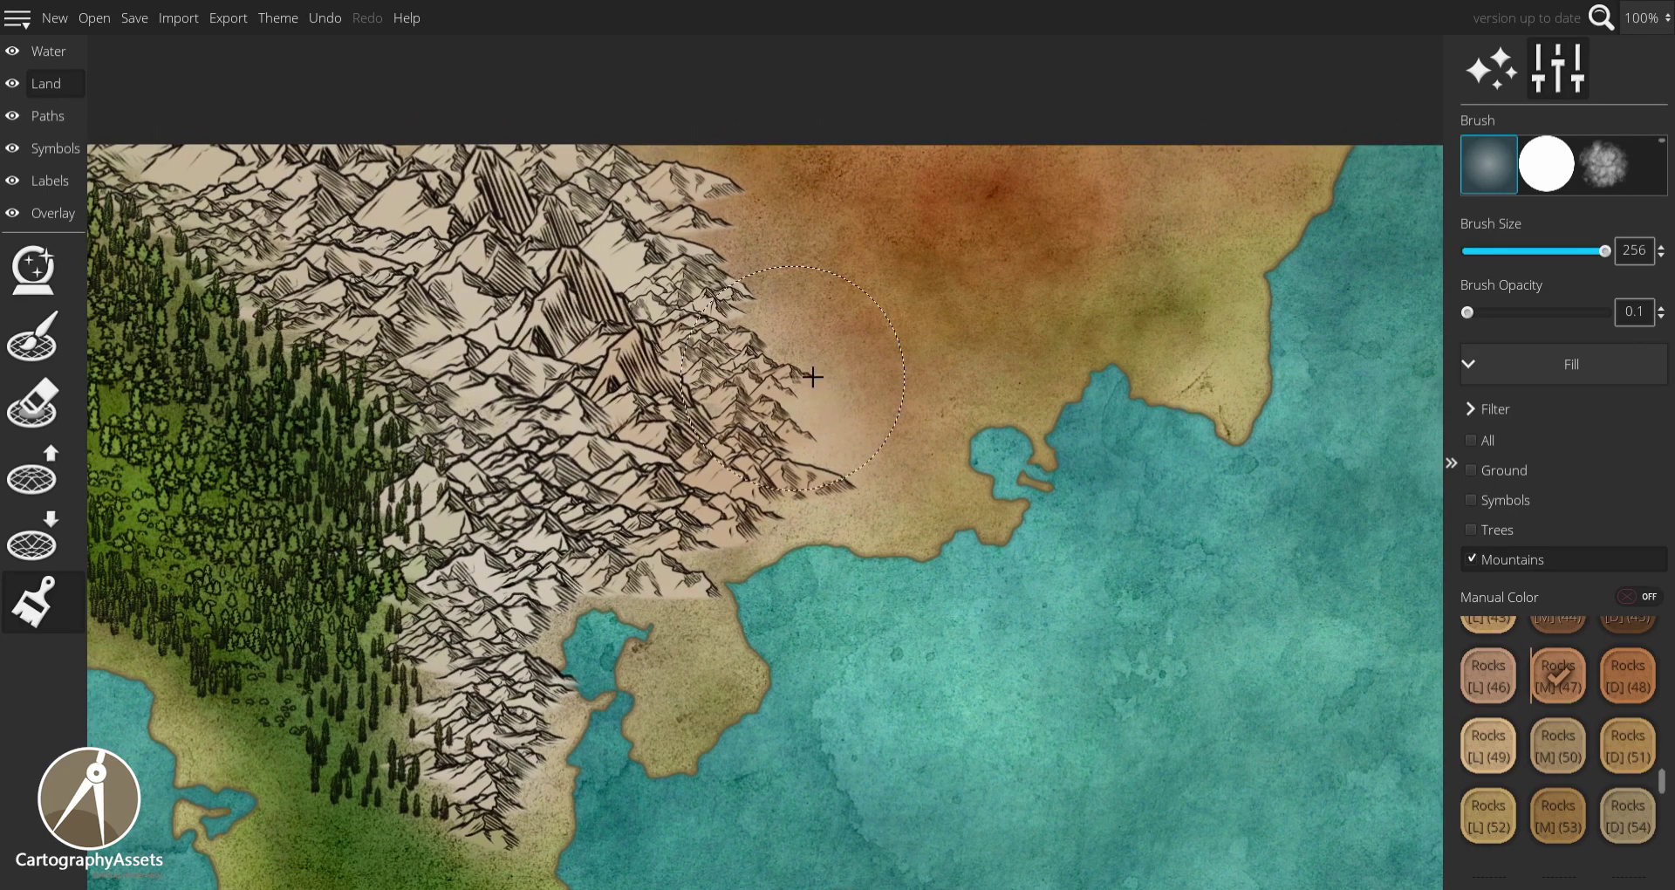
mouse_move(737, 462)
mouse_down()
mouse_move(881, 371)
mouse_move(932, 375)
mouse_up()
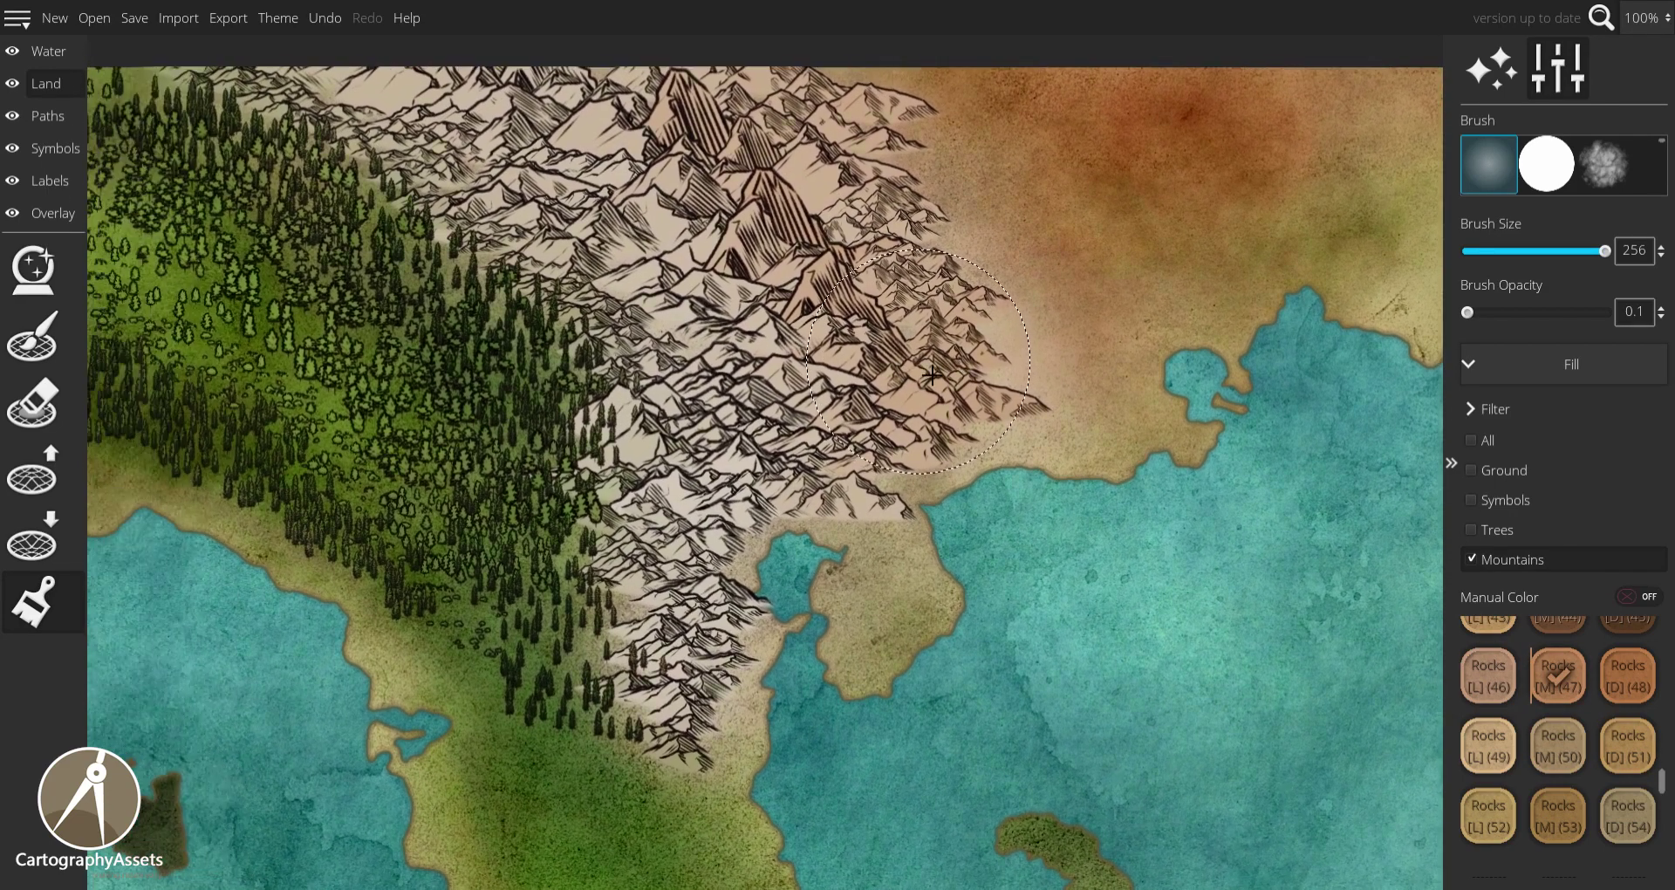
scroll(826, 311, down, 1)
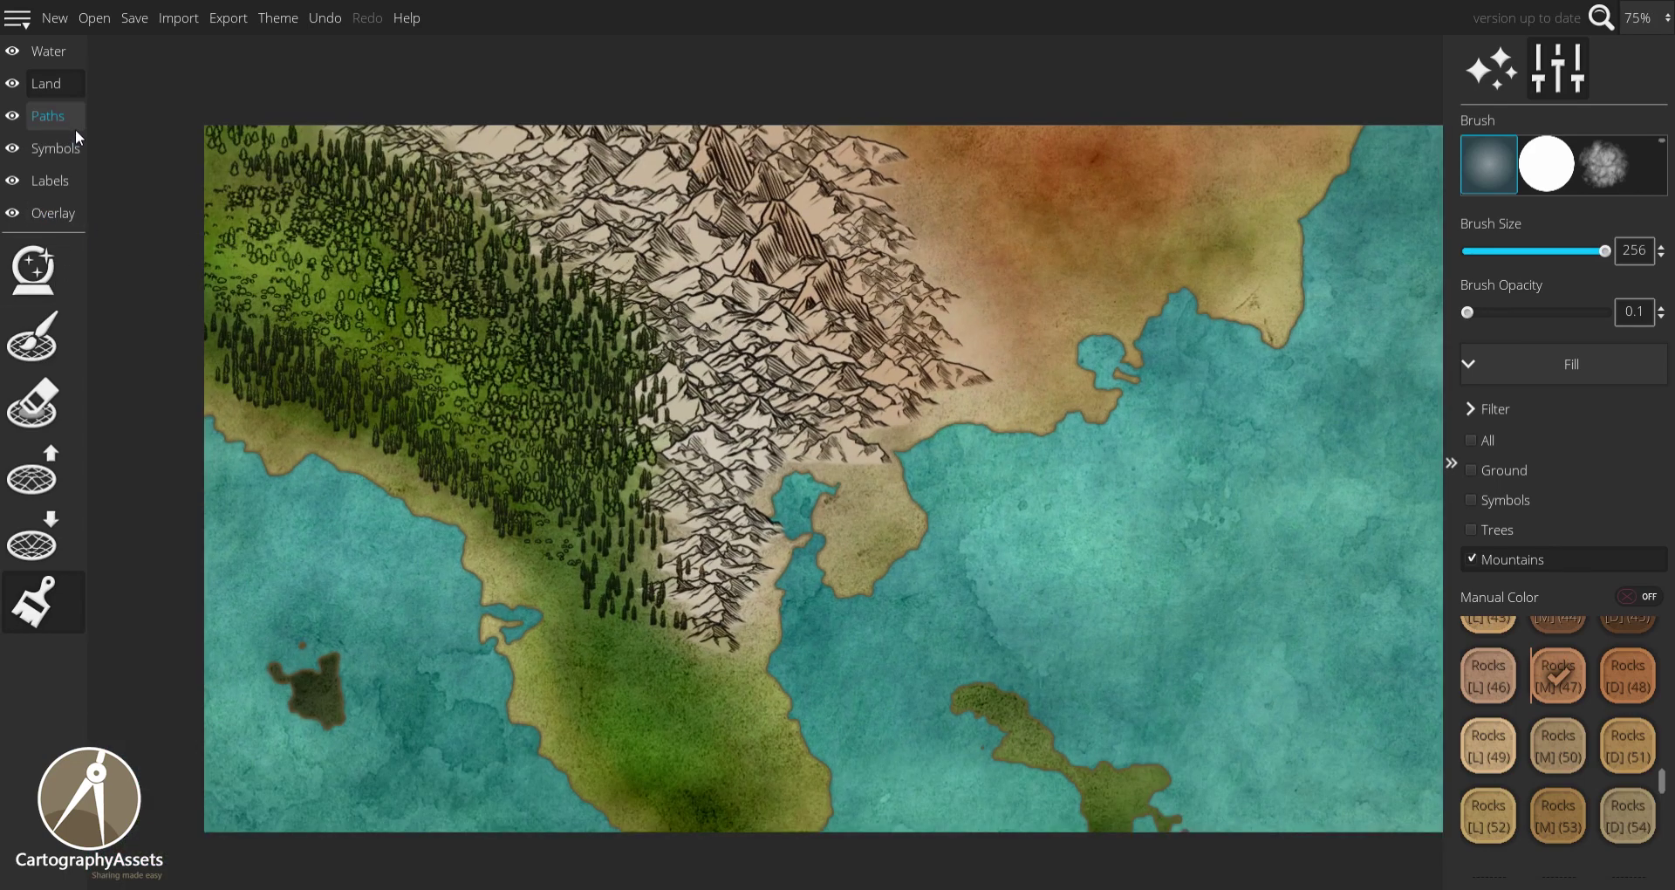
Paint an irregular lake in the green lowland south of the mountains with brush size 188, roughness 1 and detail 2.
click(53, 56)
click(33, 534)
drag(698, 681, 678, 690)
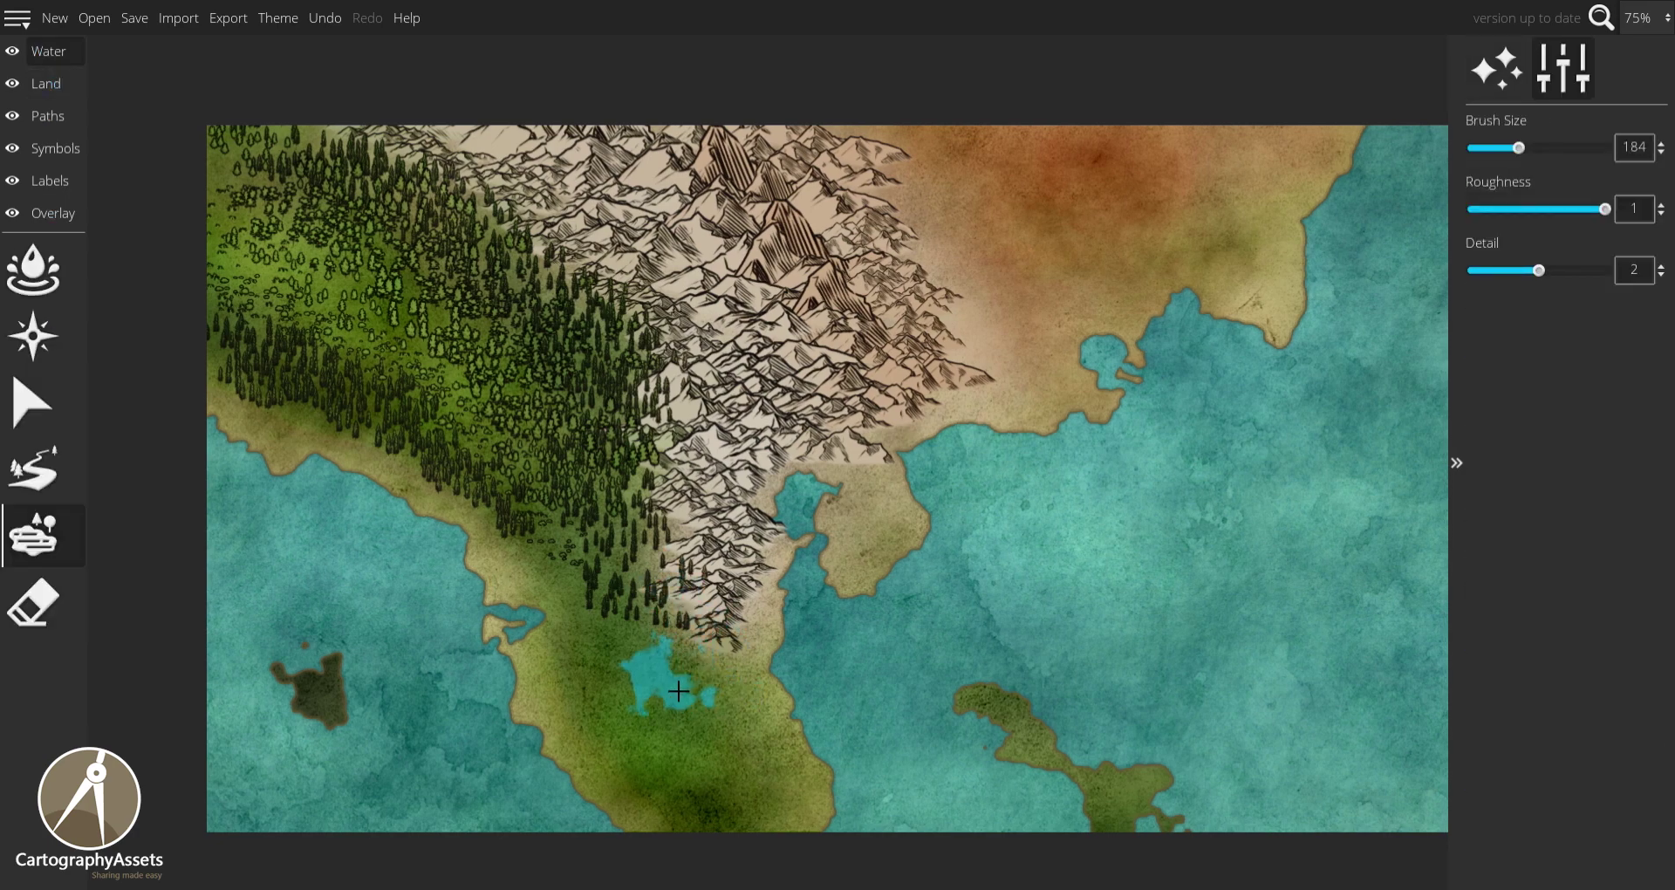
key(bracketright)
click(689, 751)
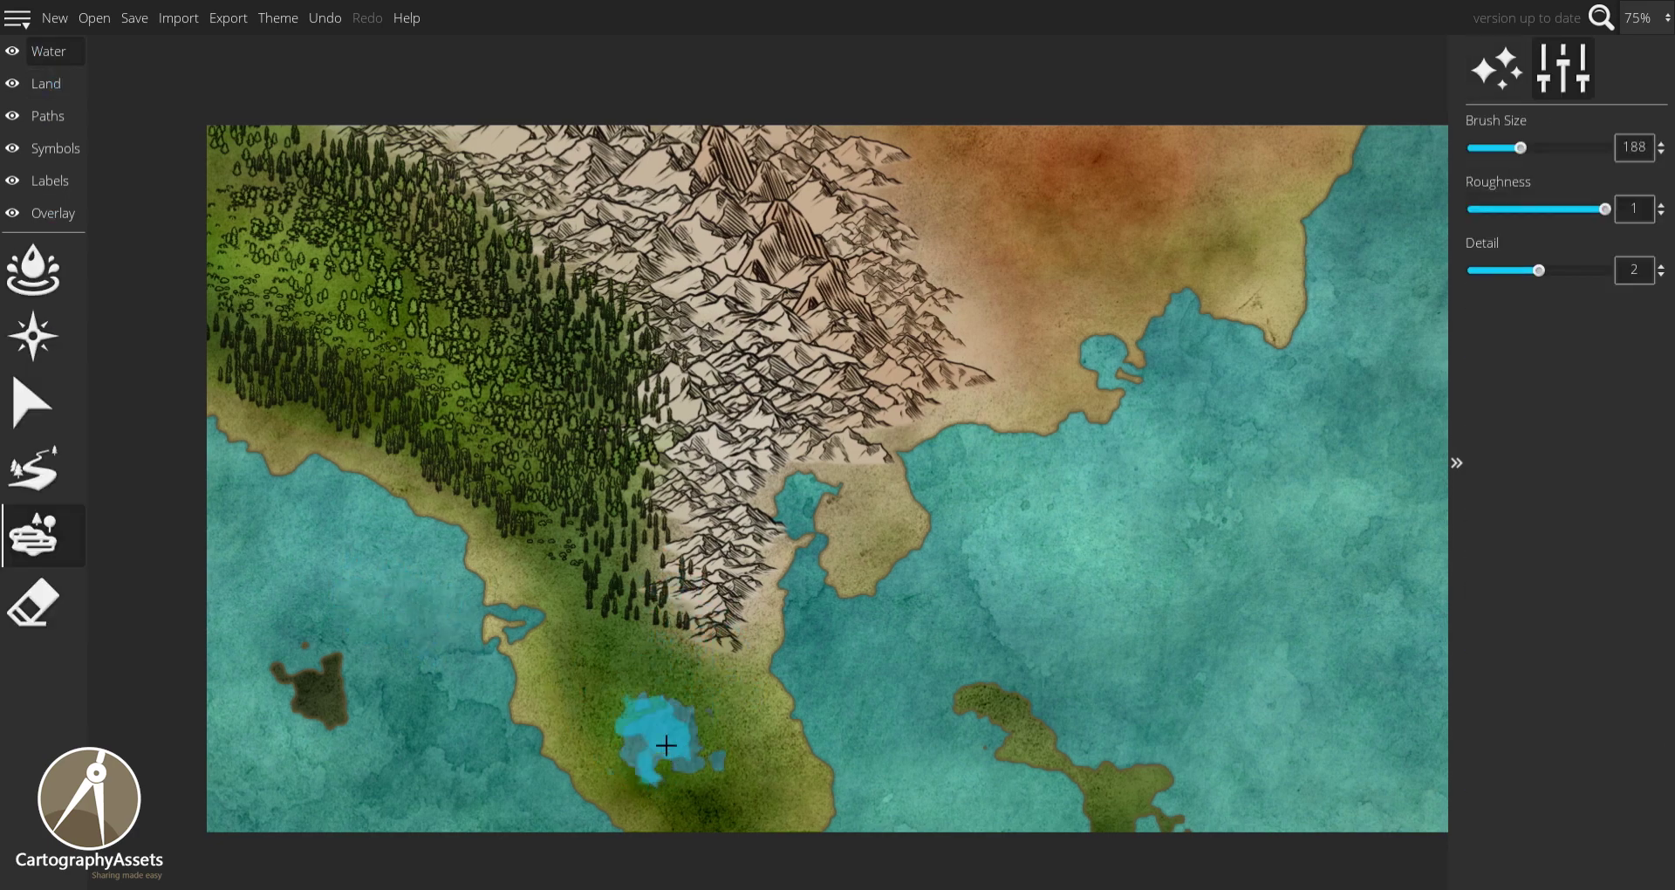
drag(666, 745, 697, 757)
Draw a meandering river from the mountains' western foot through the forest into the lake, widening it from 4 to 16 as it flows.
click(42, 458)
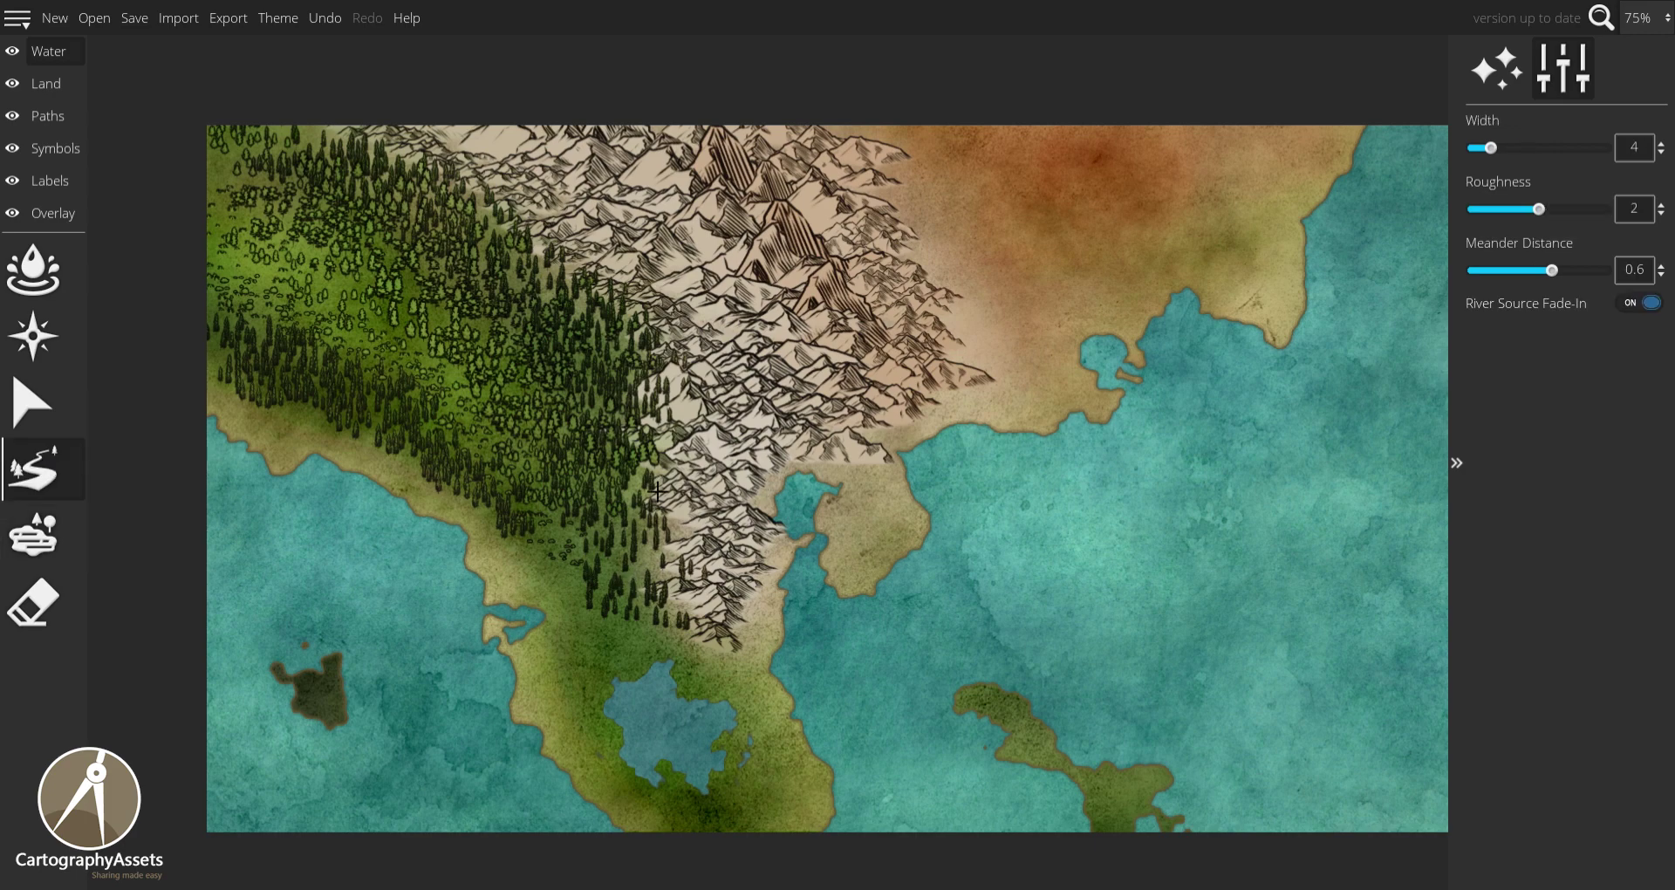
scroll(649, 504, up, 1)
mouse_move(645, 520)
mouse_down()
mouse_move(656, 589)
mouse_move(608, 618)
mouse_move(643, 685)
mouse_up()
scroll(653, 560, up, 2)
scroll(645, 582, up, 1)
scroll(623, 596, up, 2)
scroll(607, 646, up, 2)
scroll(639, 688, up, 4)
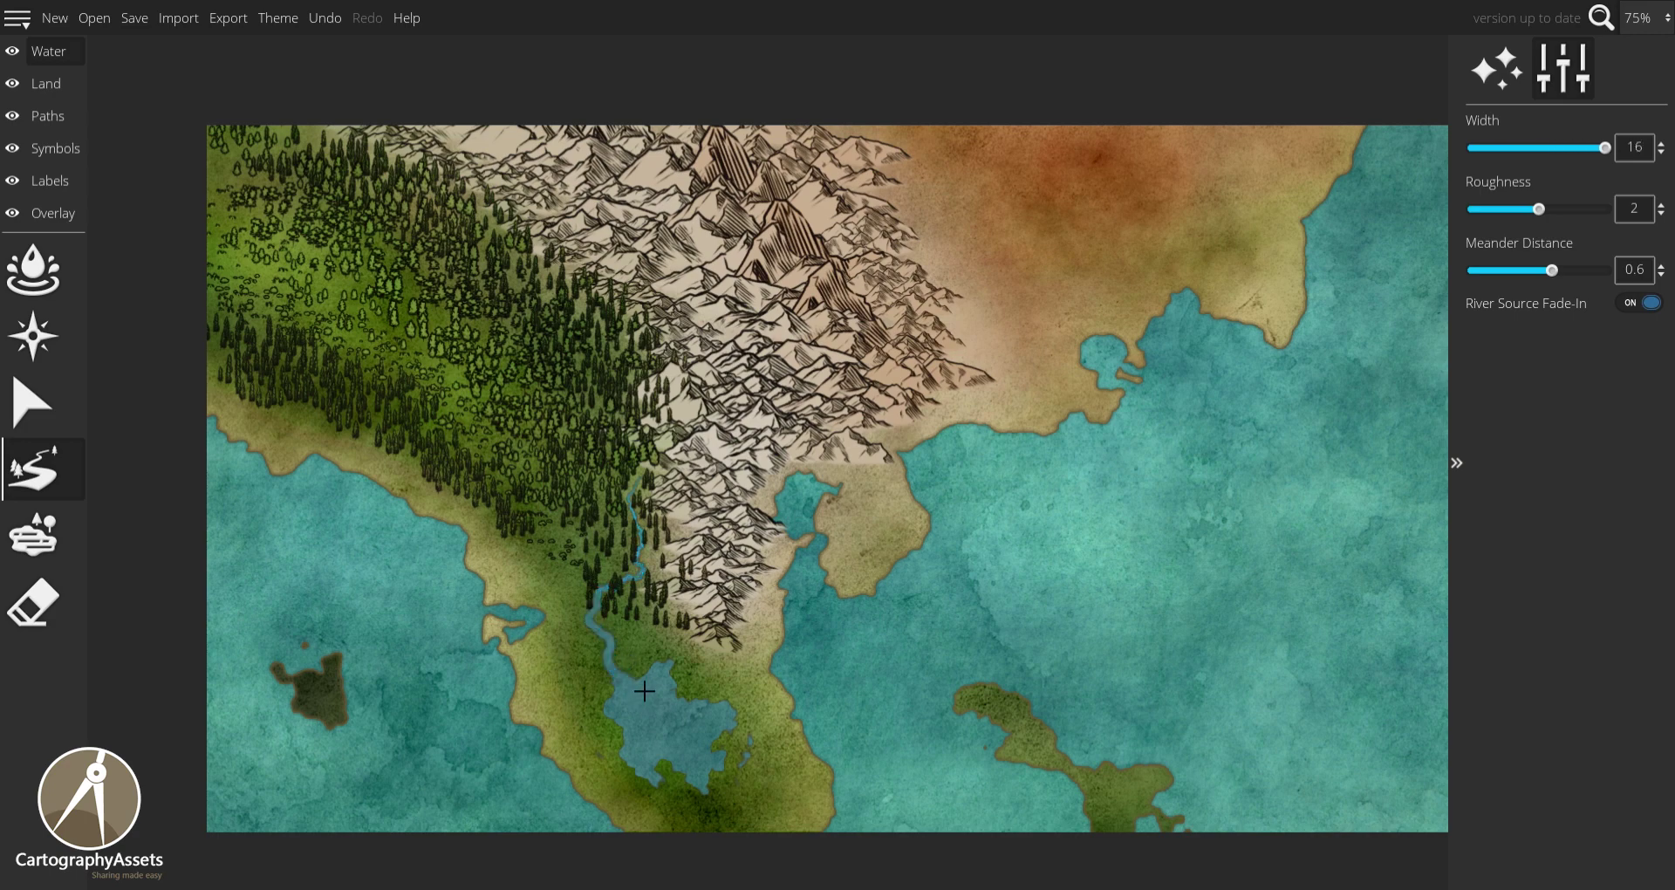
mouse_move(656, 588)
mouse_down()
mouse_move(602, 656)
mouse_move(584, 617)
mouse_up()
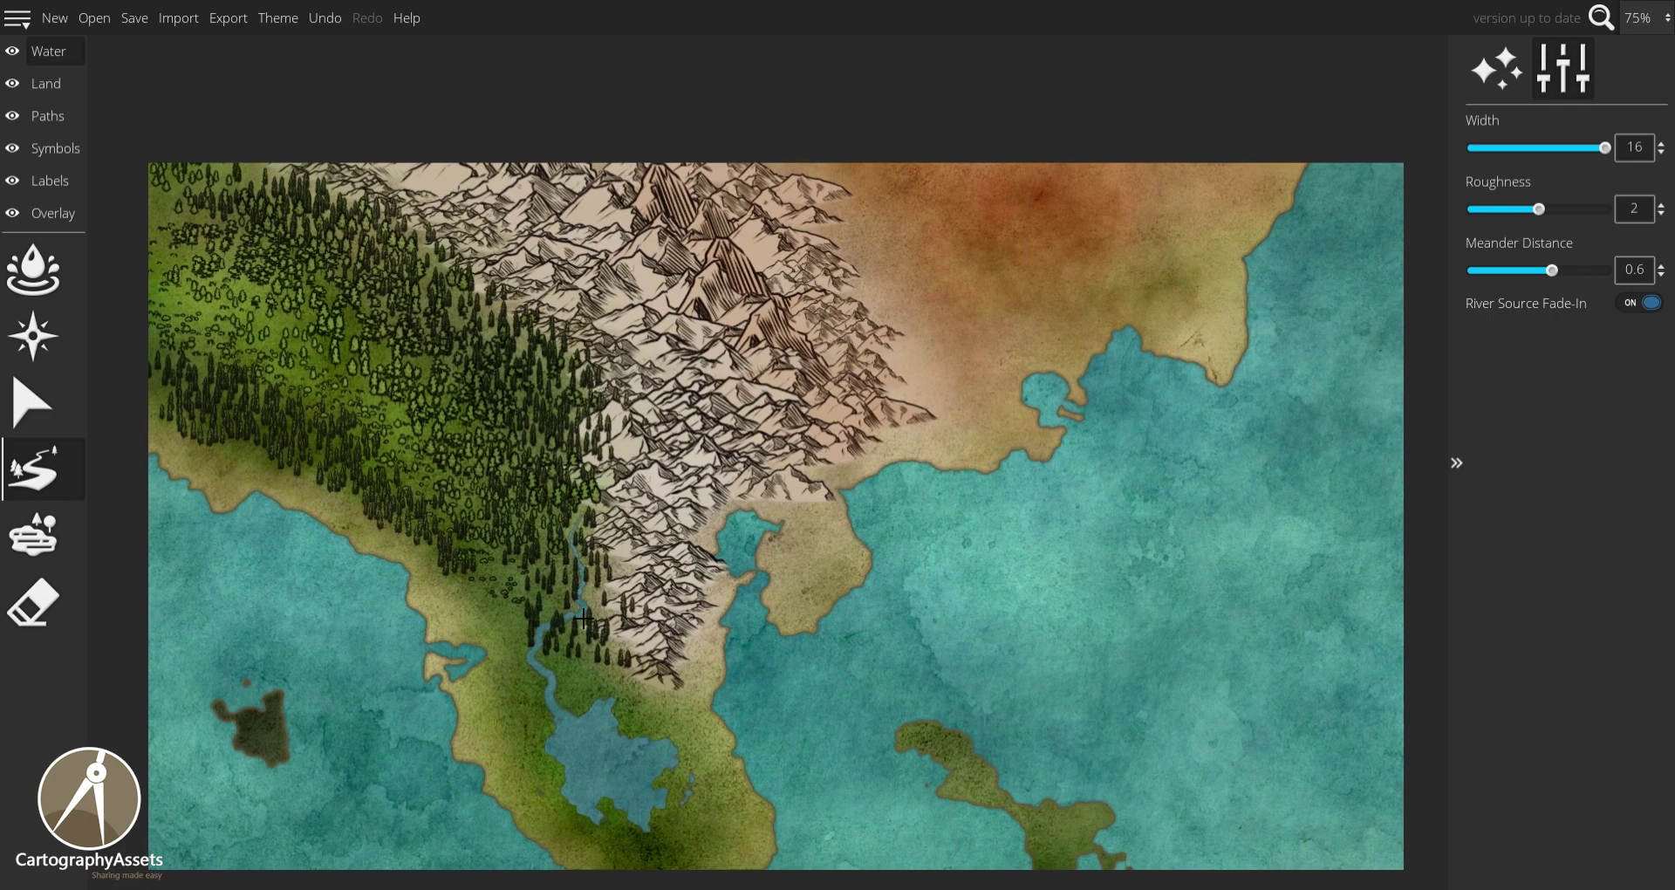